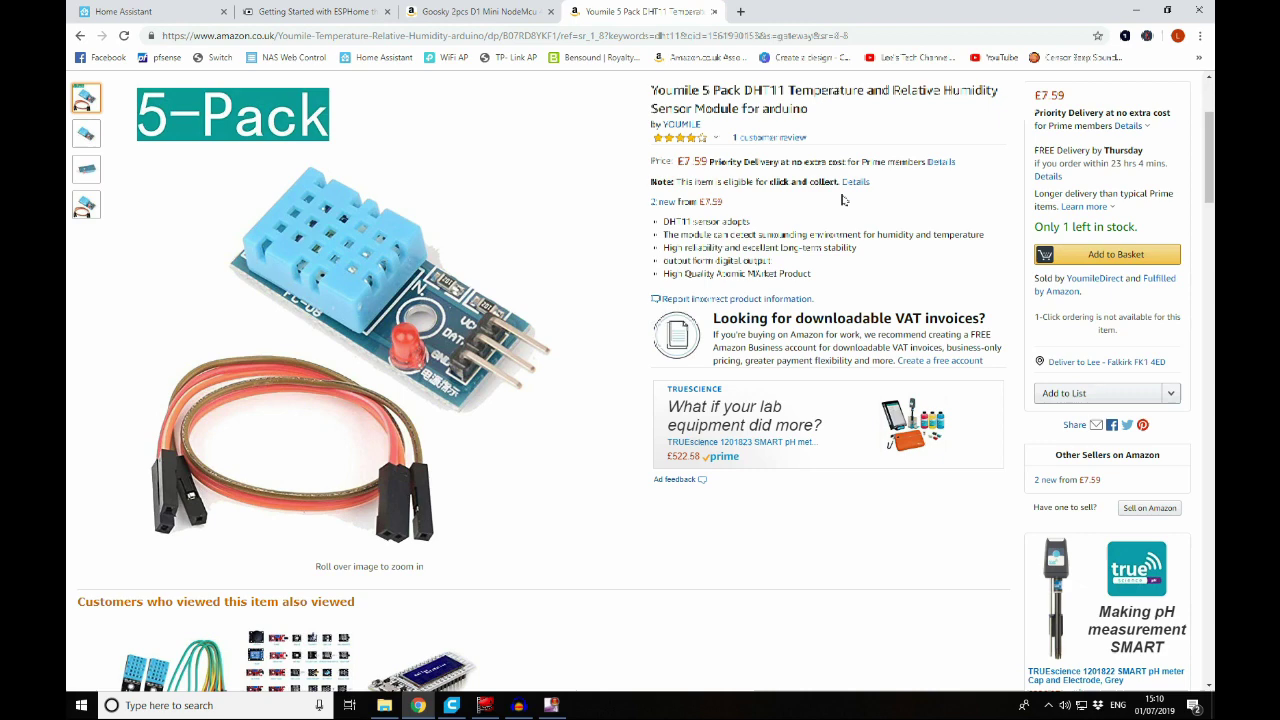
- Close the Youmile DHT11 sensor tab to return to the Gooksy D1 Mini listing
left_click(715, 12)
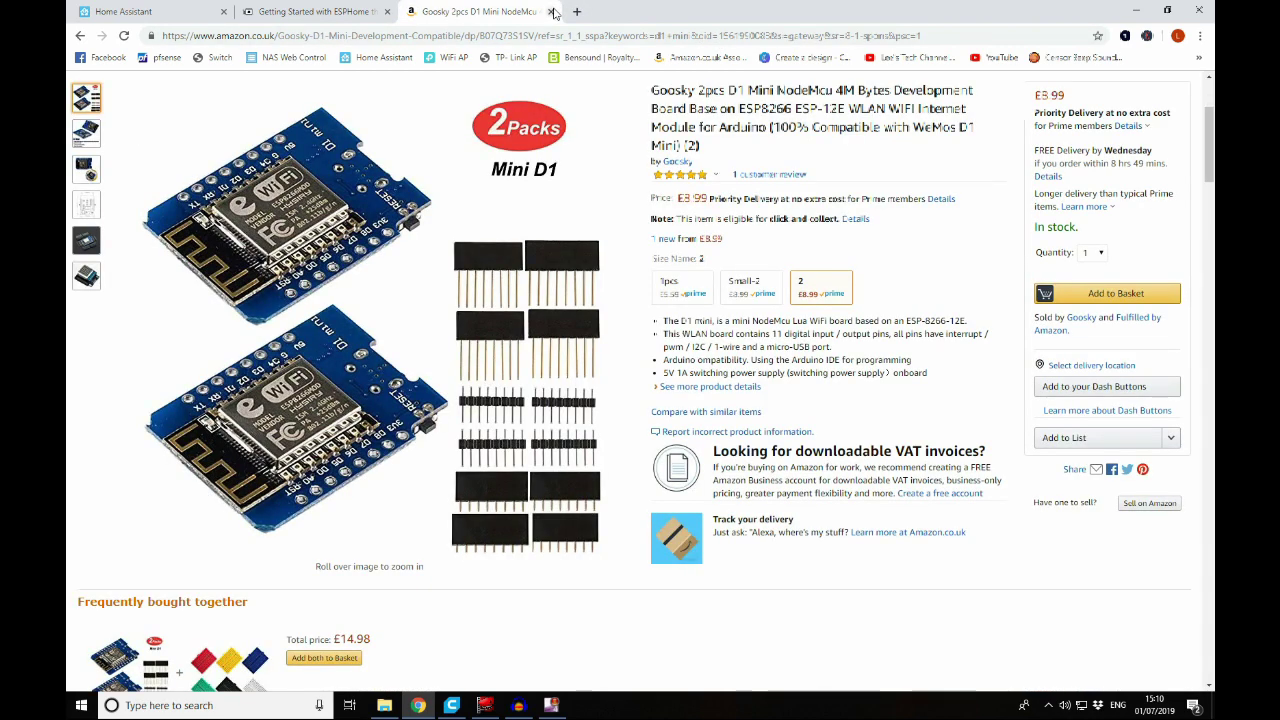
- Close the Gooksy D1 Mini tab and scroll the ESPHome guide to its Upload, Show Logs and Compile actions
left_click(551, 12)
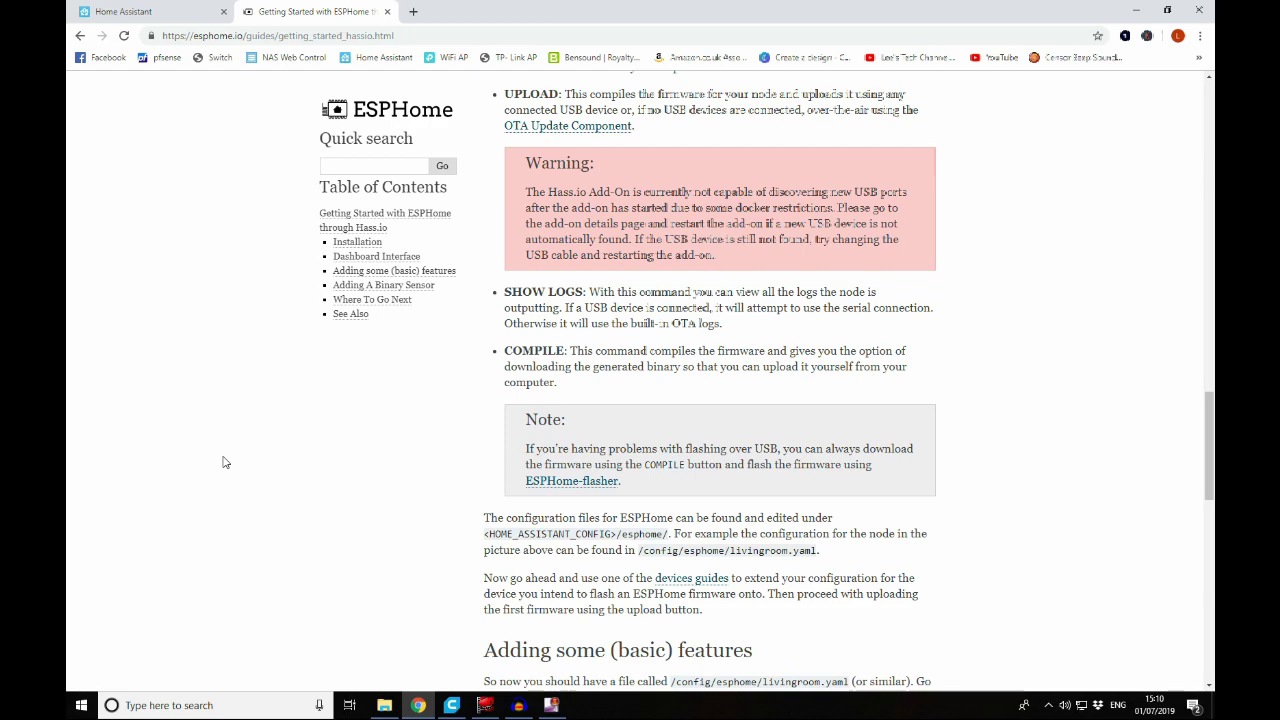
scroll(225, 462, "up", 5)
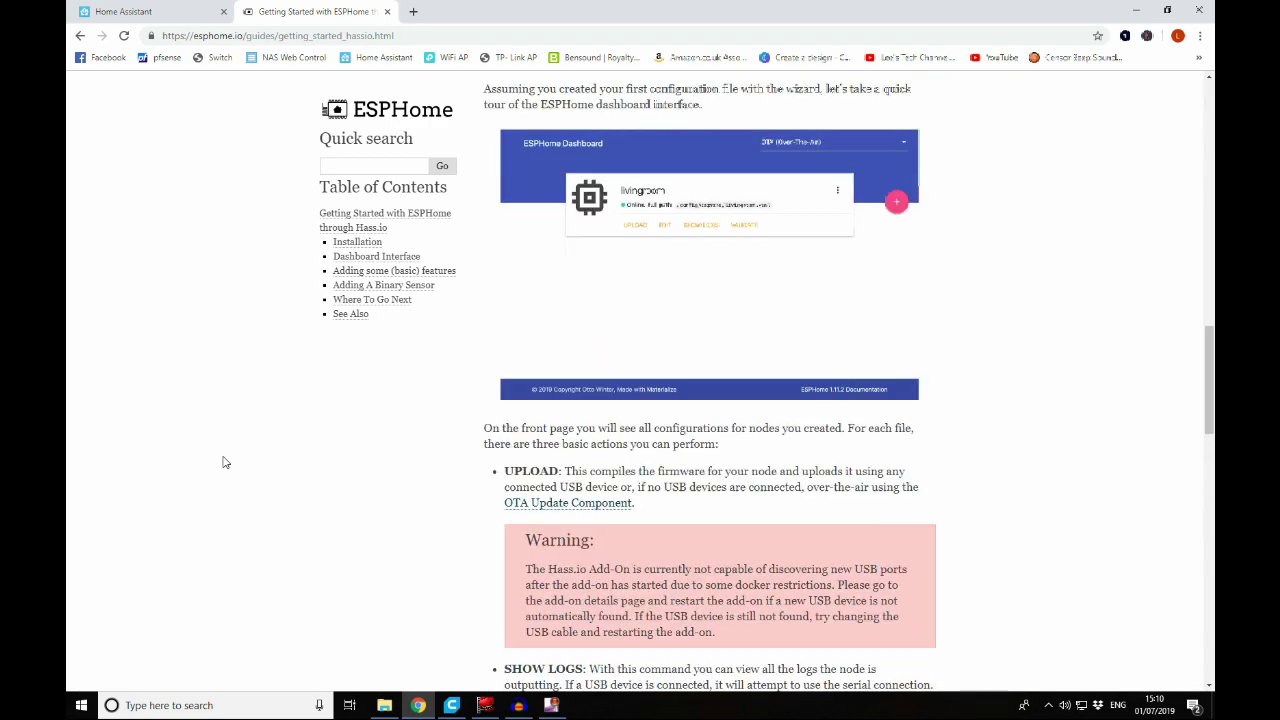
scroll(225, 462, "down", 4)
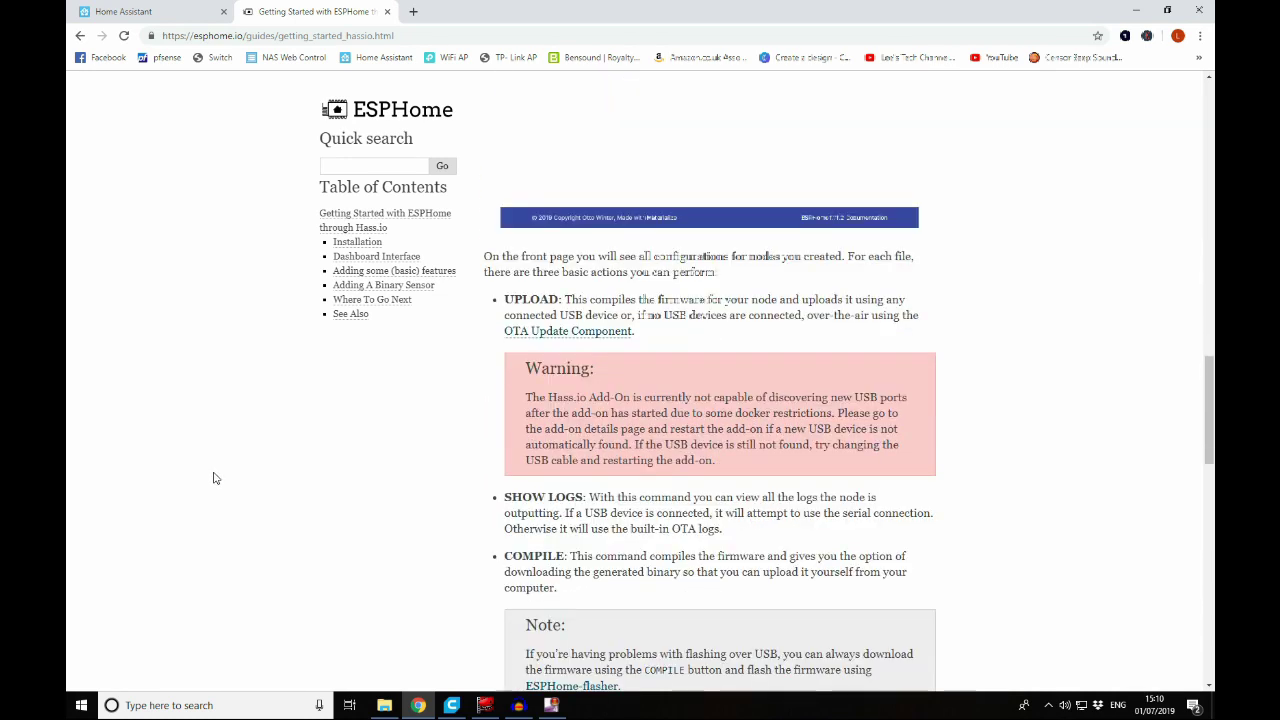
- Return to Home Assistant and open the Hass.io dashboard listing installed add-ons
left_click(125, 12)
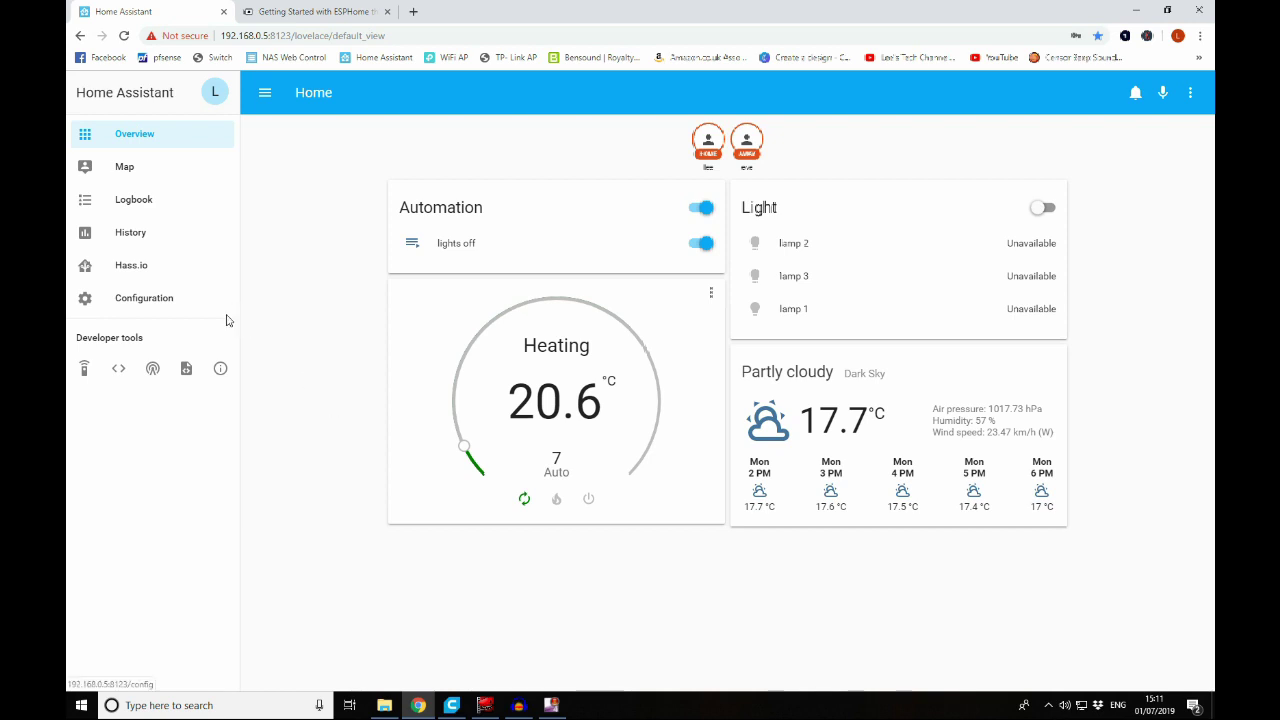
left_click(147, 277)
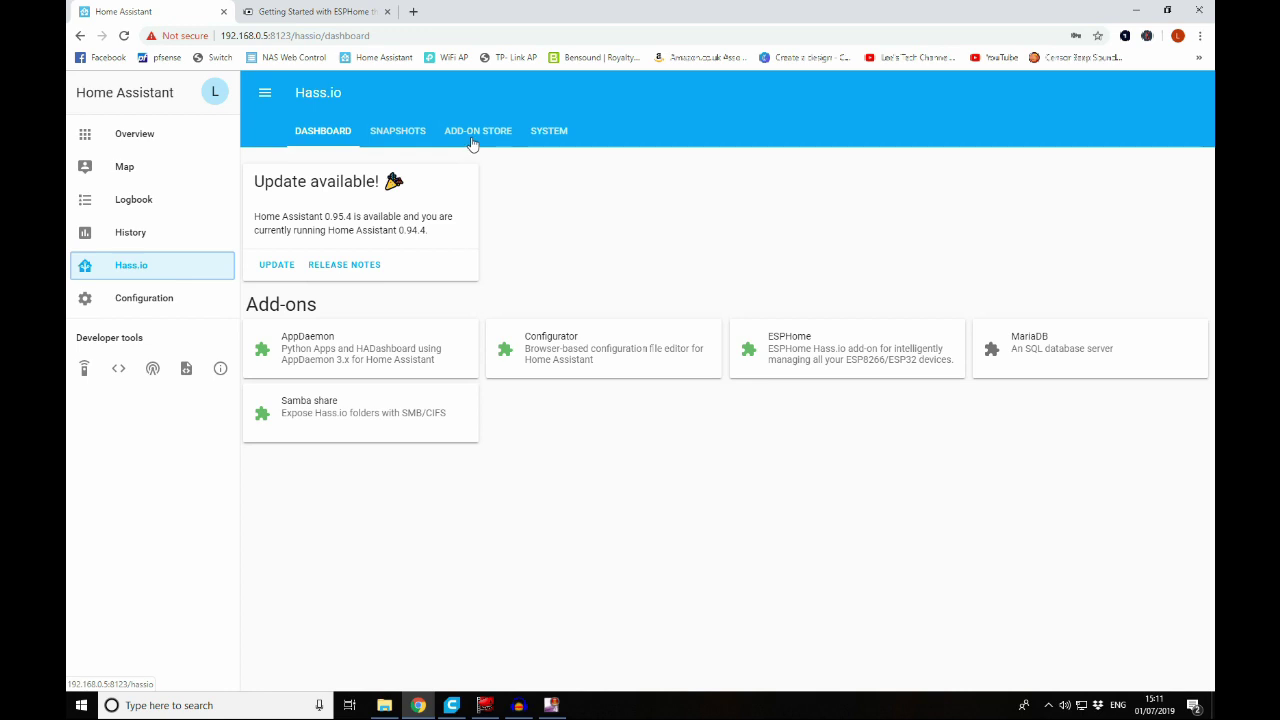
- Add the copied ESPHome repository URL as a new repository in the Hass.io Add-on Store
left_click(474, 140)
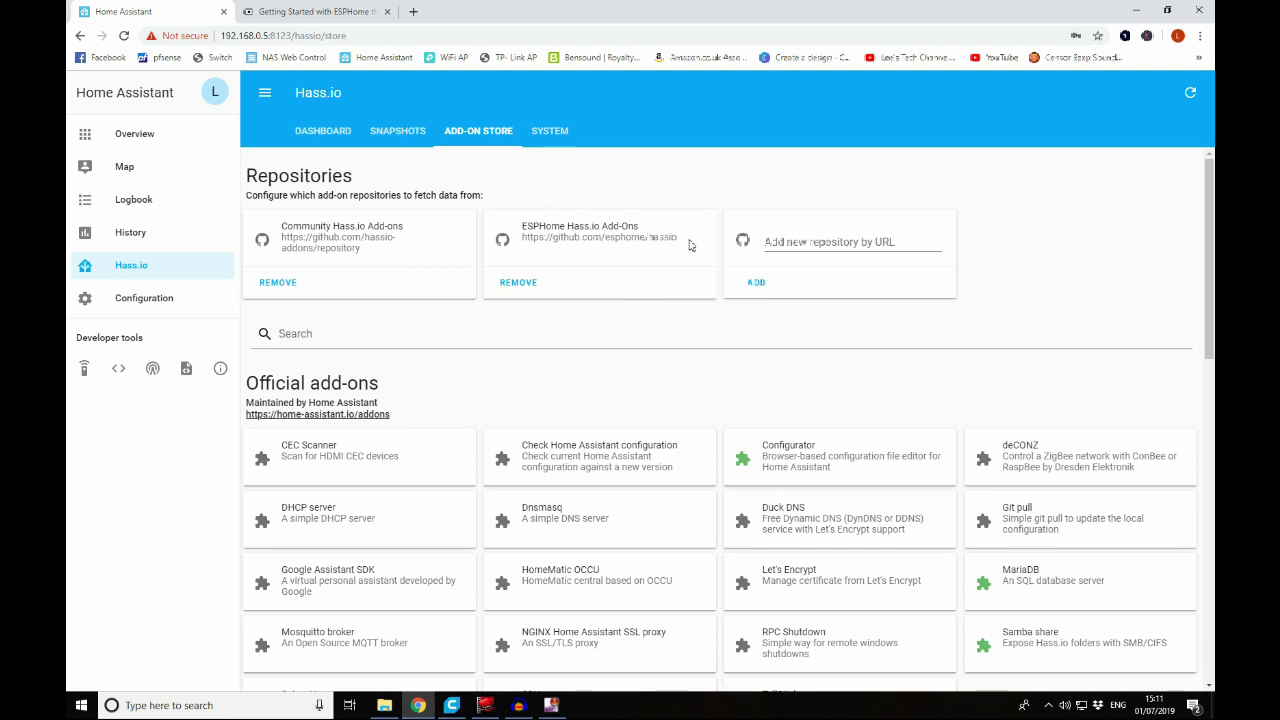
left_click_drag(680, 244, 522, 240)
key("ctrl+c")
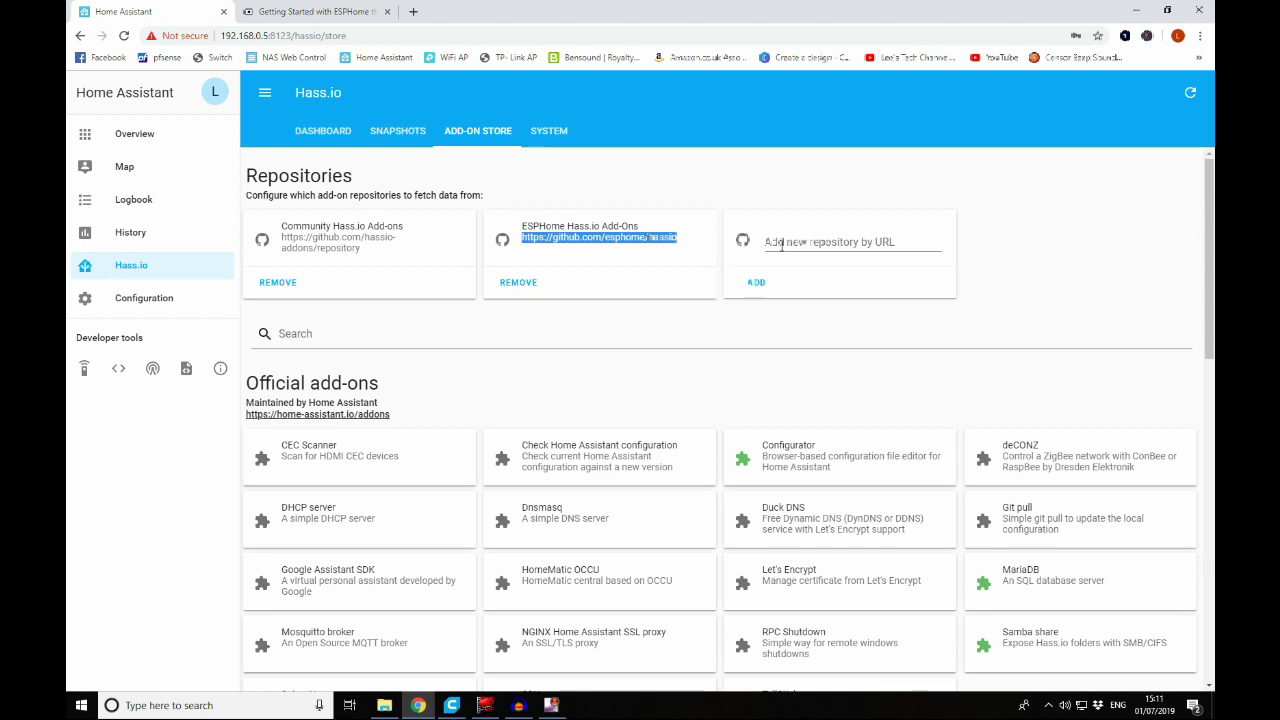
left_click(779, 242)
key("ctrl+v")
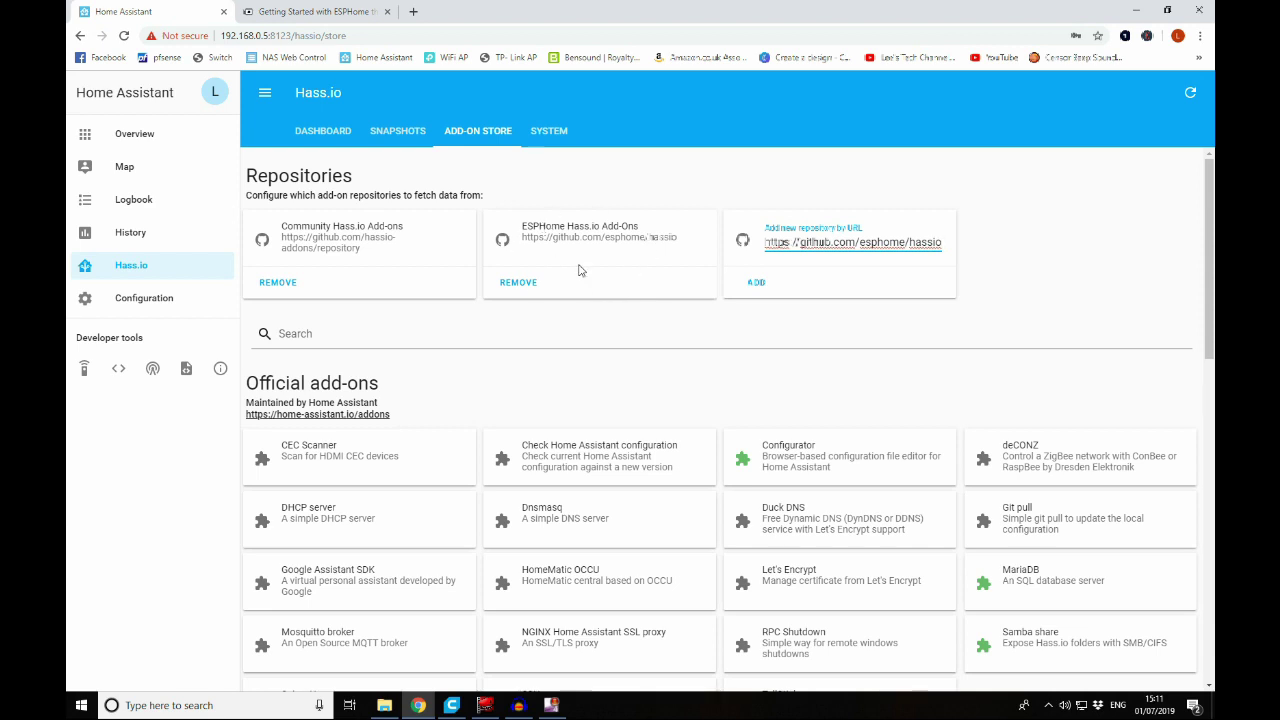
left_click(993, 268)
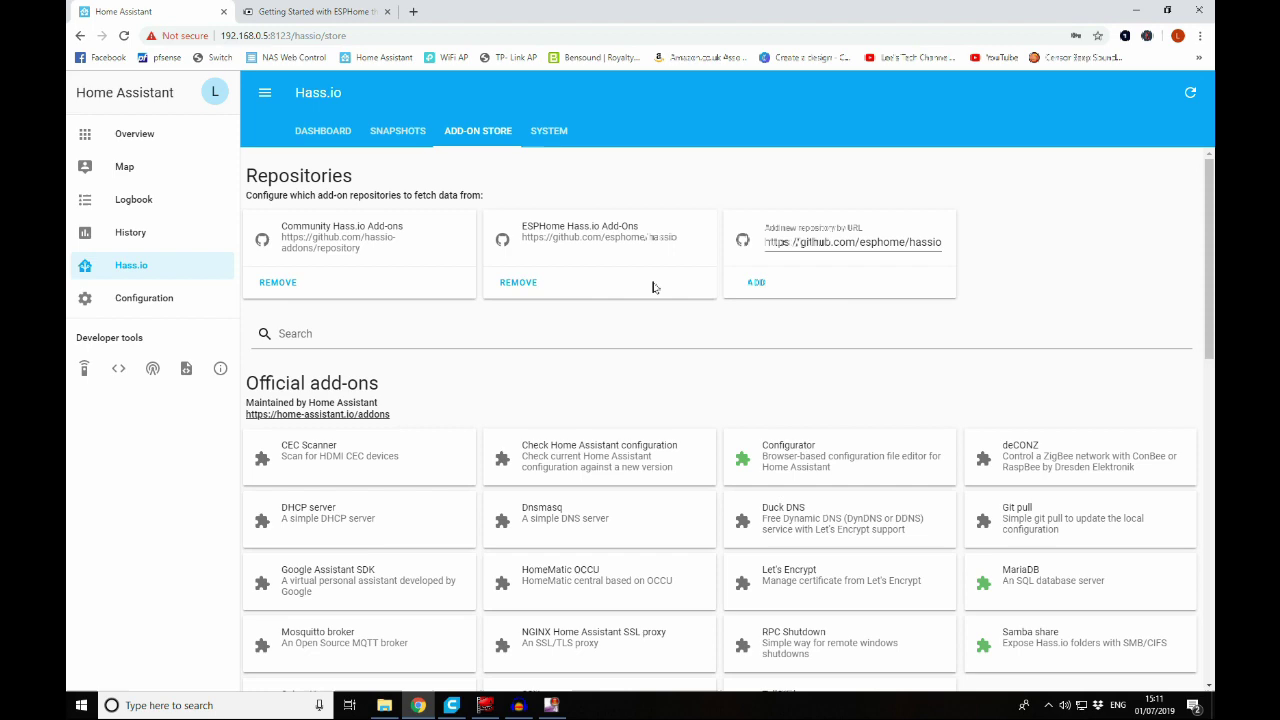
scroll(664, 330, "down", 10)
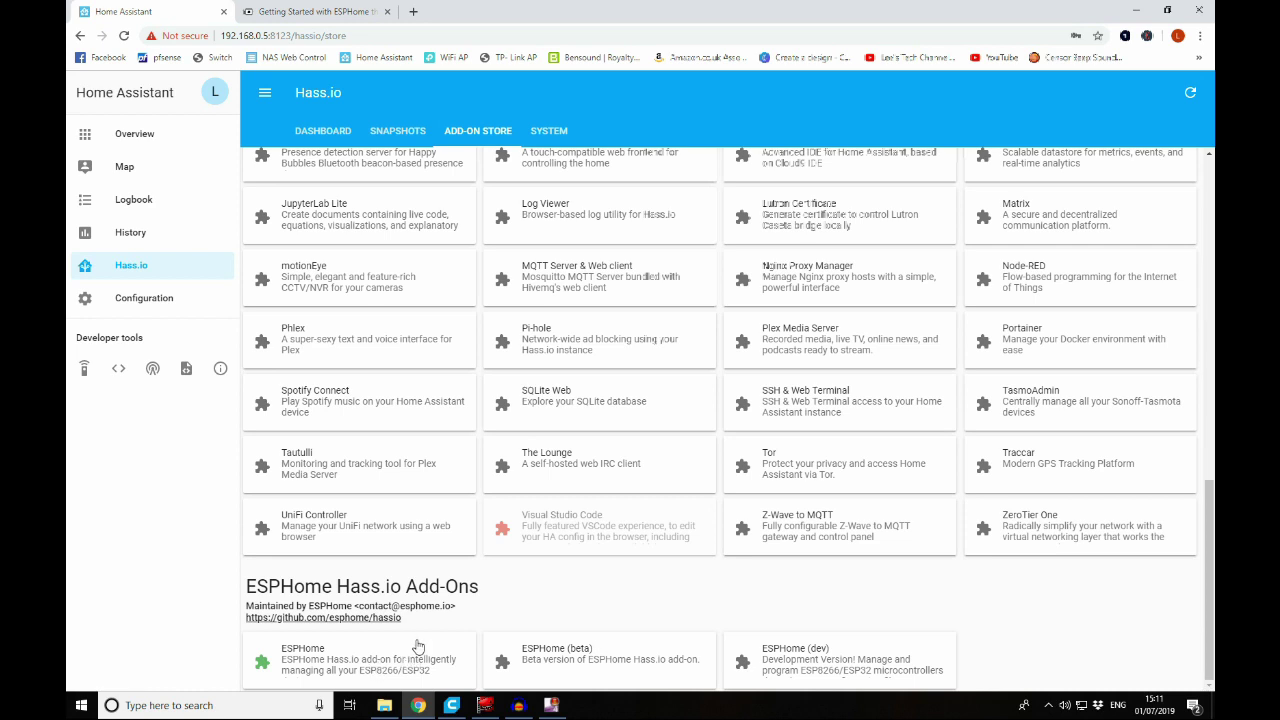
- Review the ESPHome add-on details: version 1.13.6 running, start on boot and protection mode enabled
left_click(418, 647)
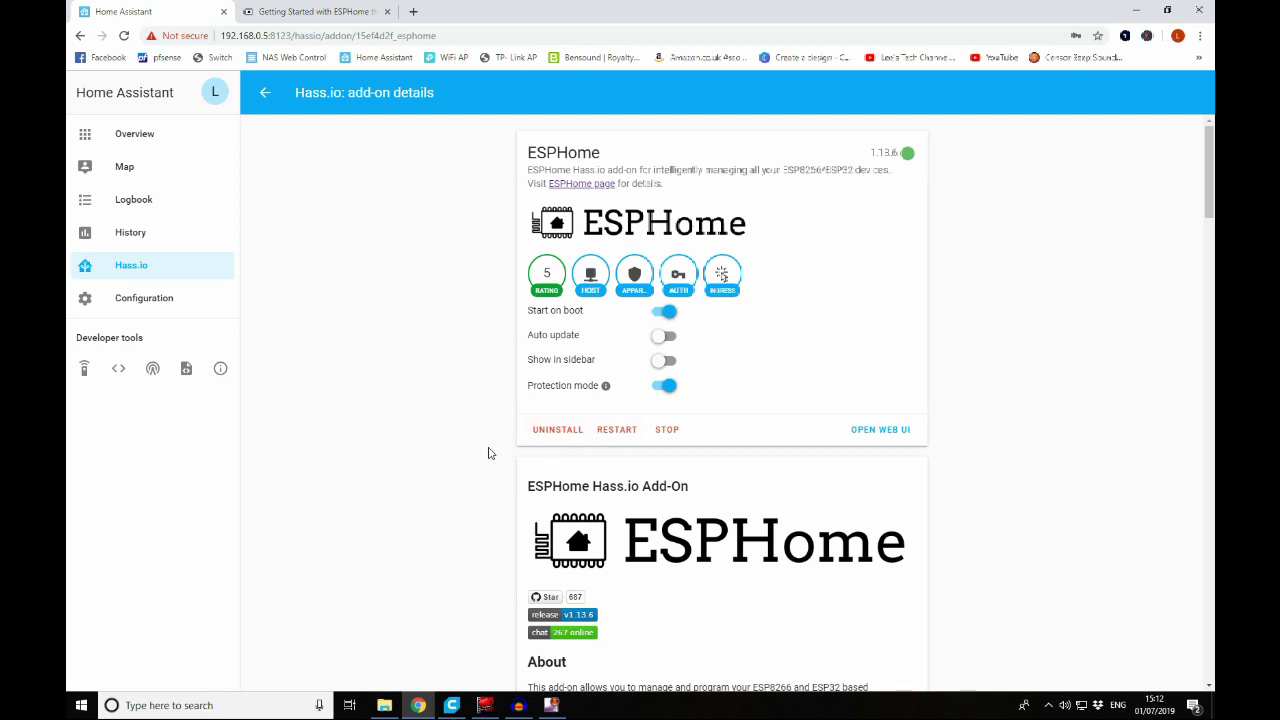
scroll(489, 455, "down", 15)
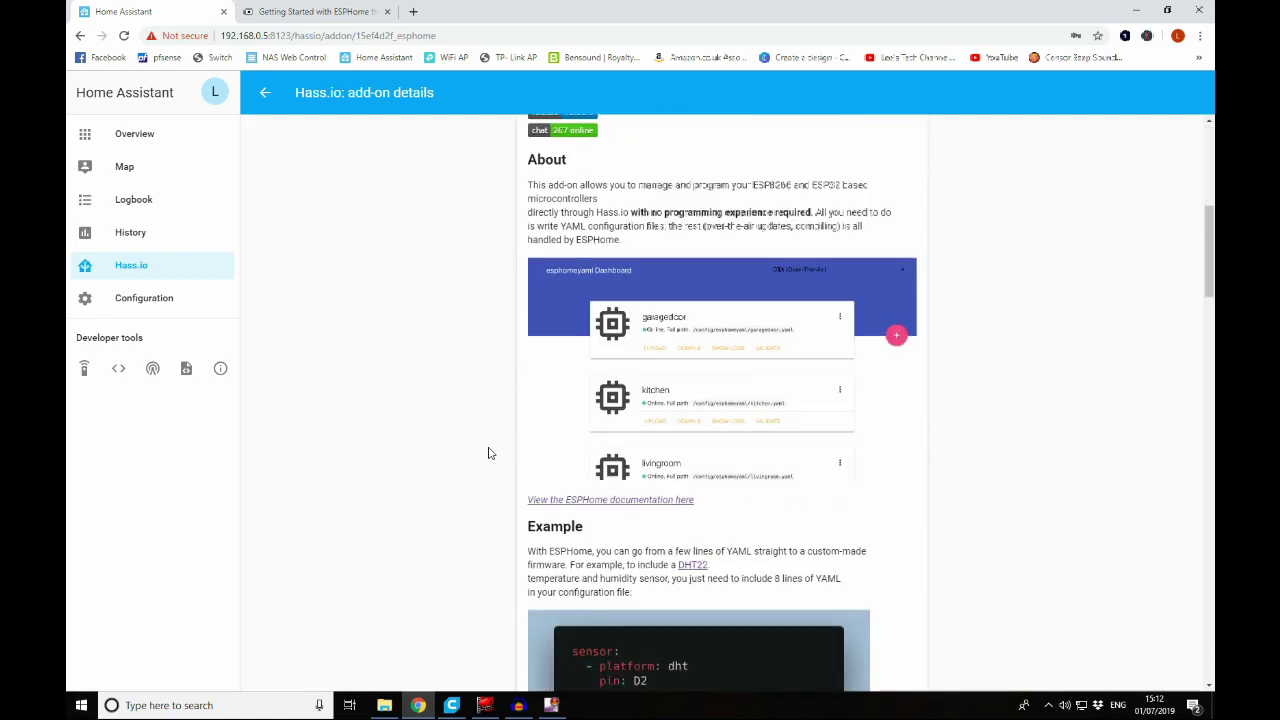
scroll(487, 458, "down", 15)
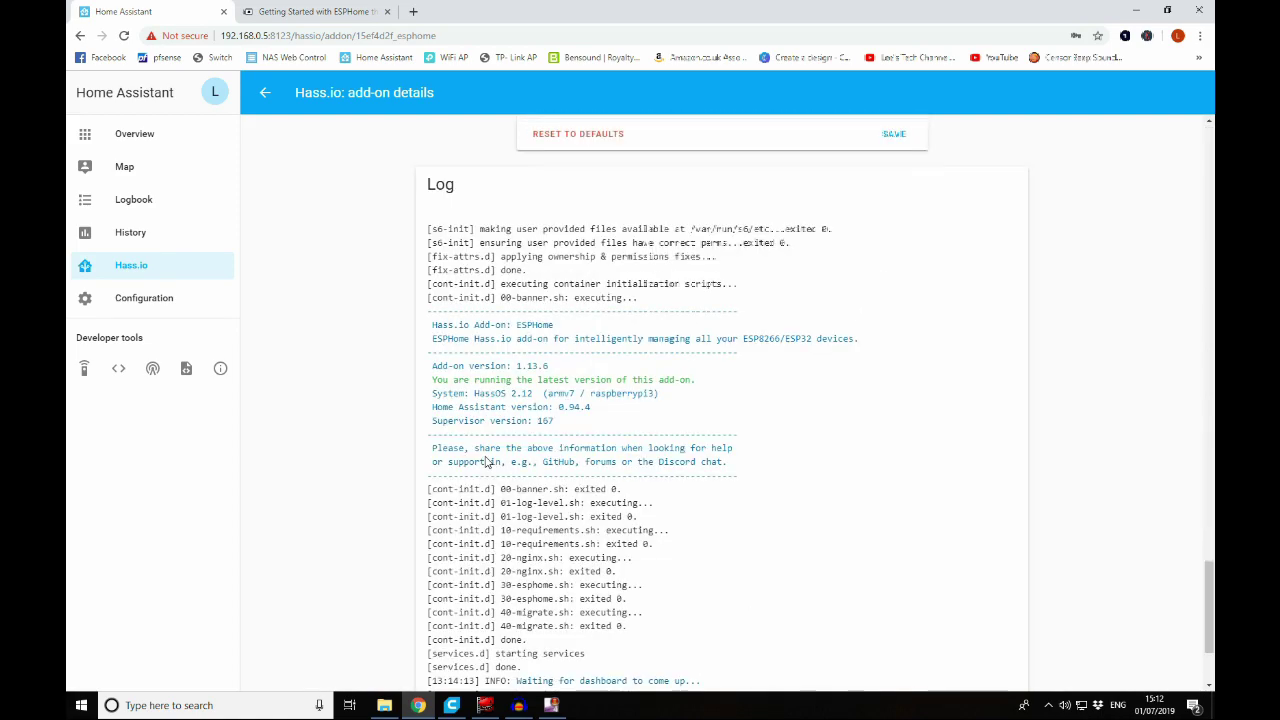
scroll(482, 457, "up", 20)
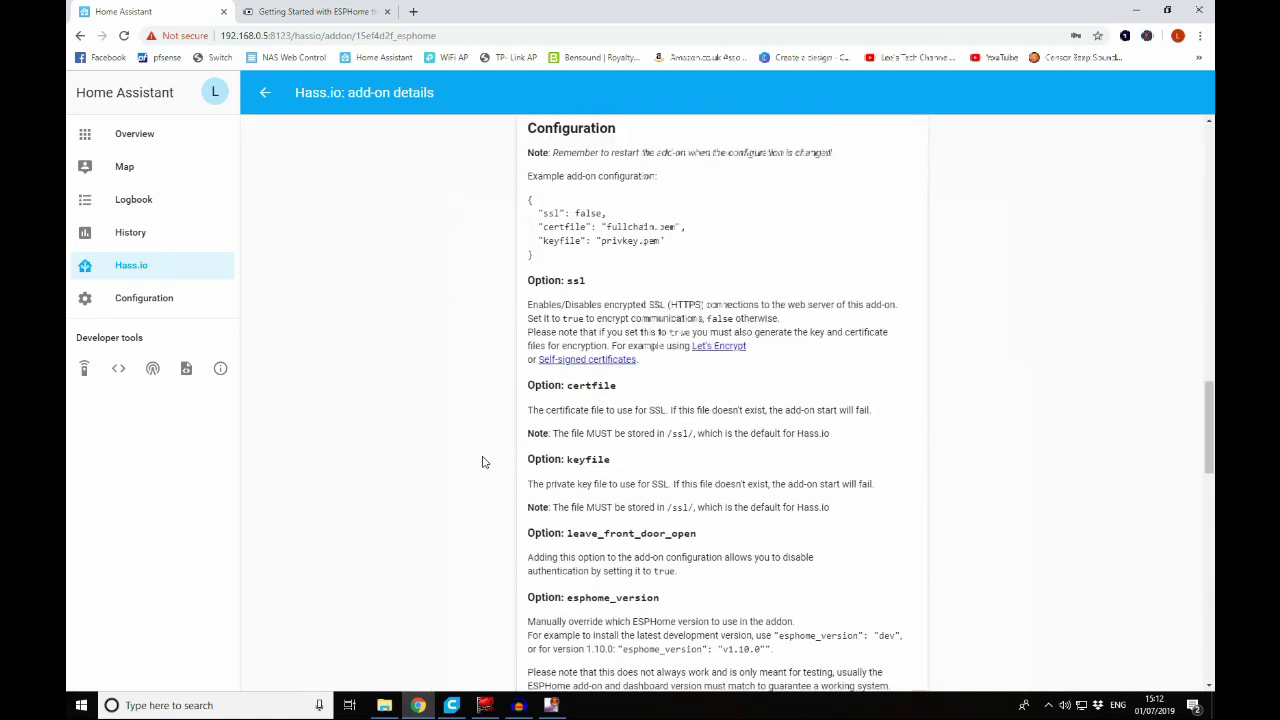
scroll(482, 462, "up", 4)
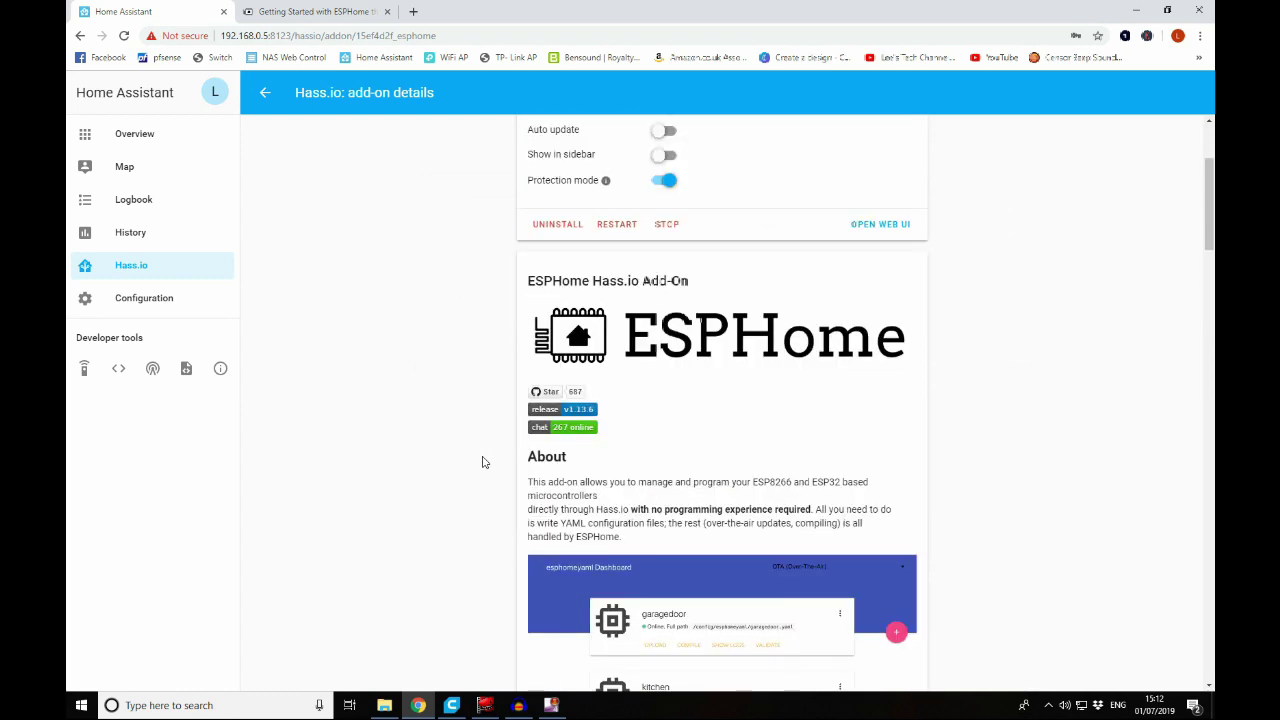
scroll(482, 462, "up", 2)
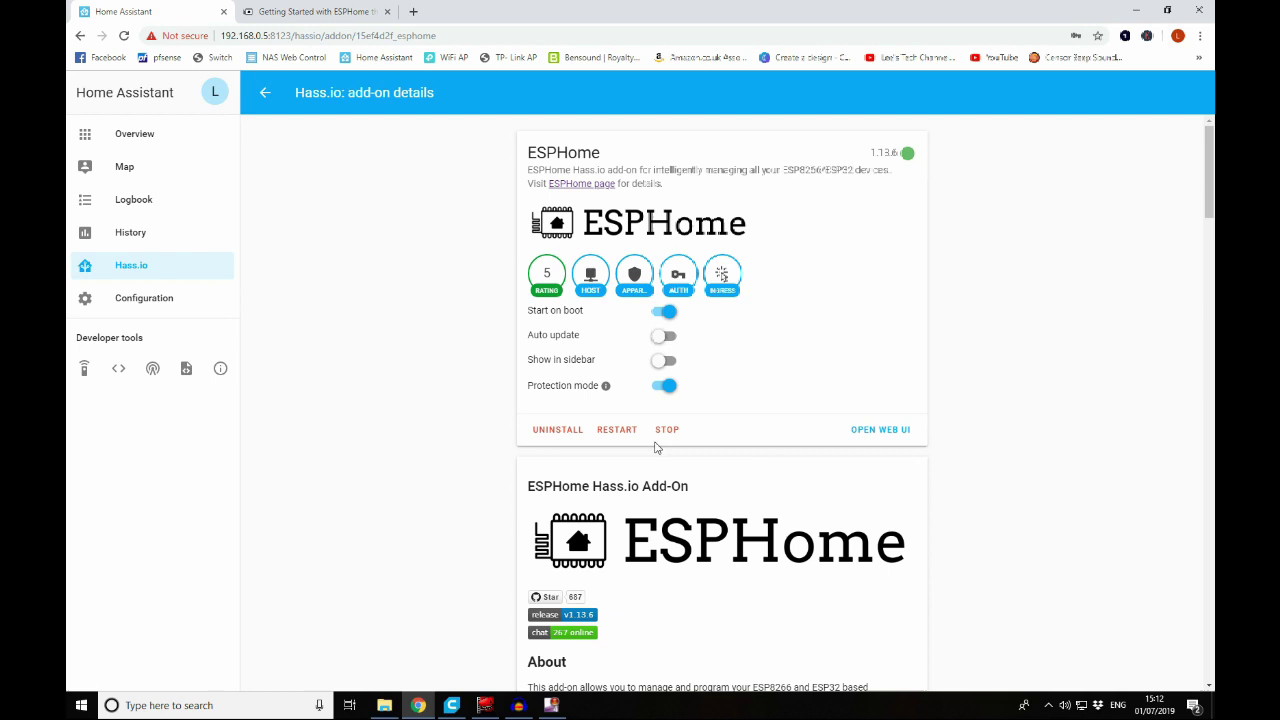
- Open the ESPHome web UI and create a new node named office_sensor
left_click(867, 440)
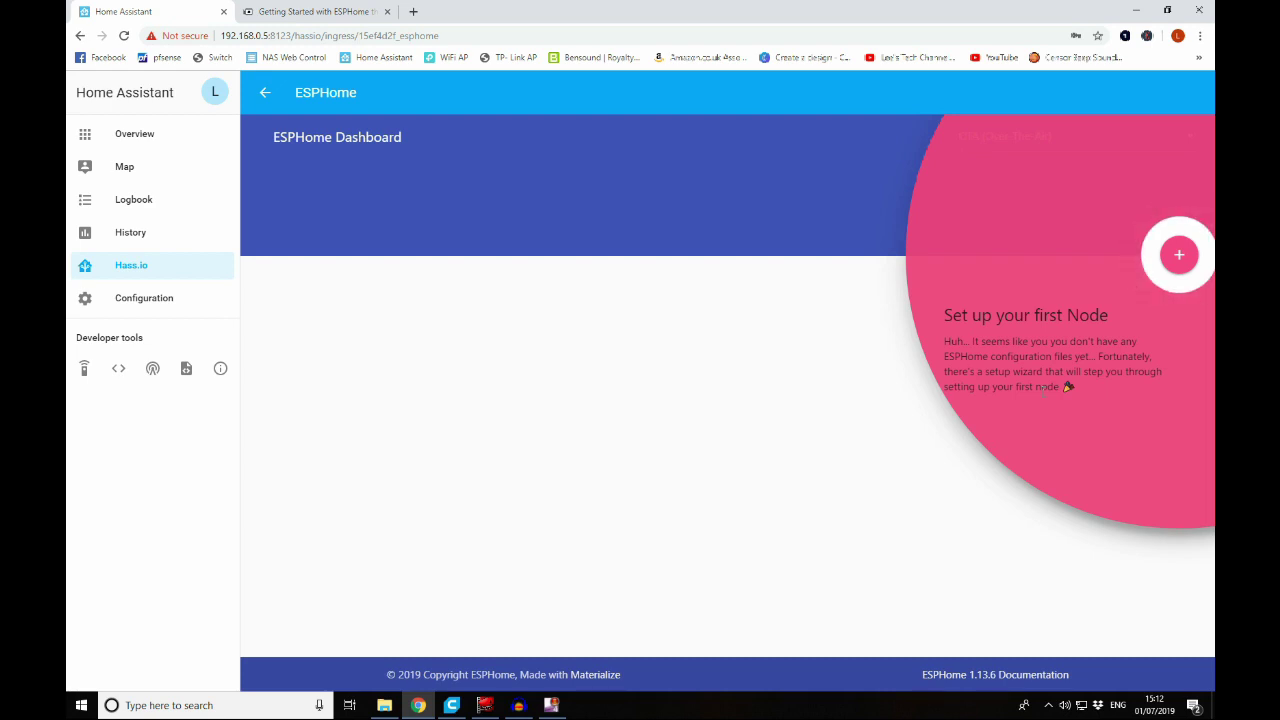
left_click(1183, 261)
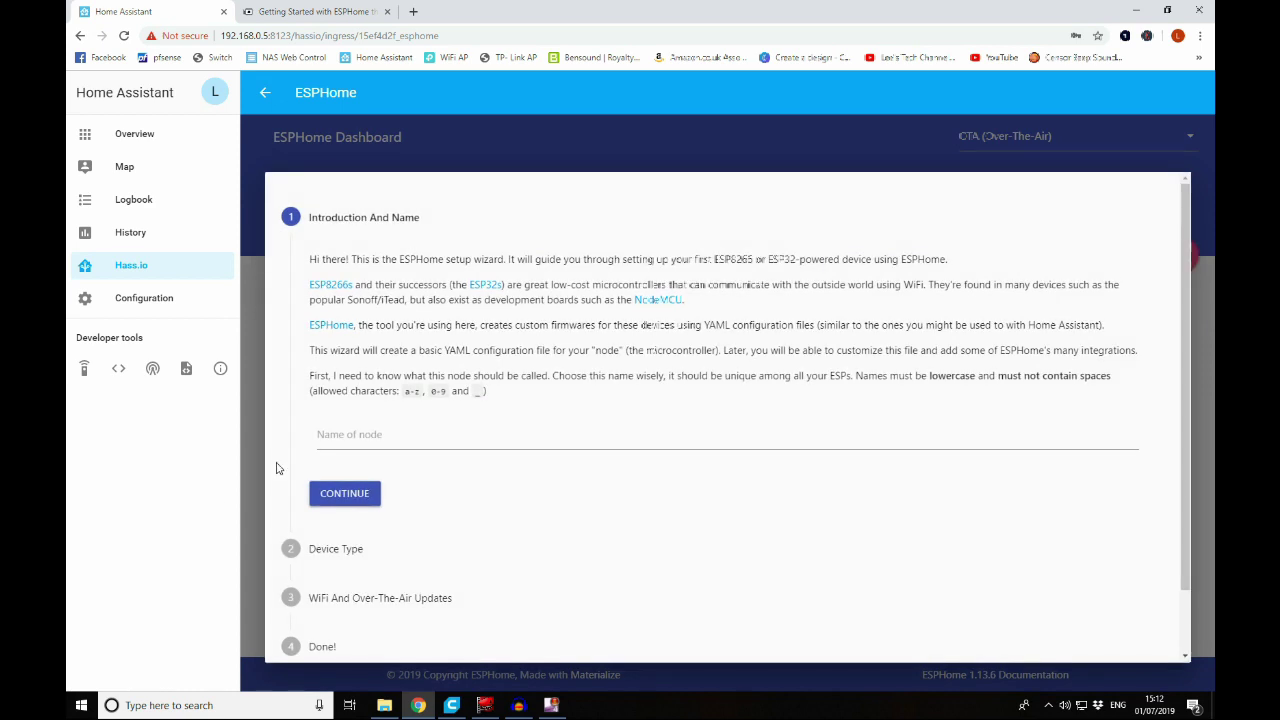
left_click(366, 442)
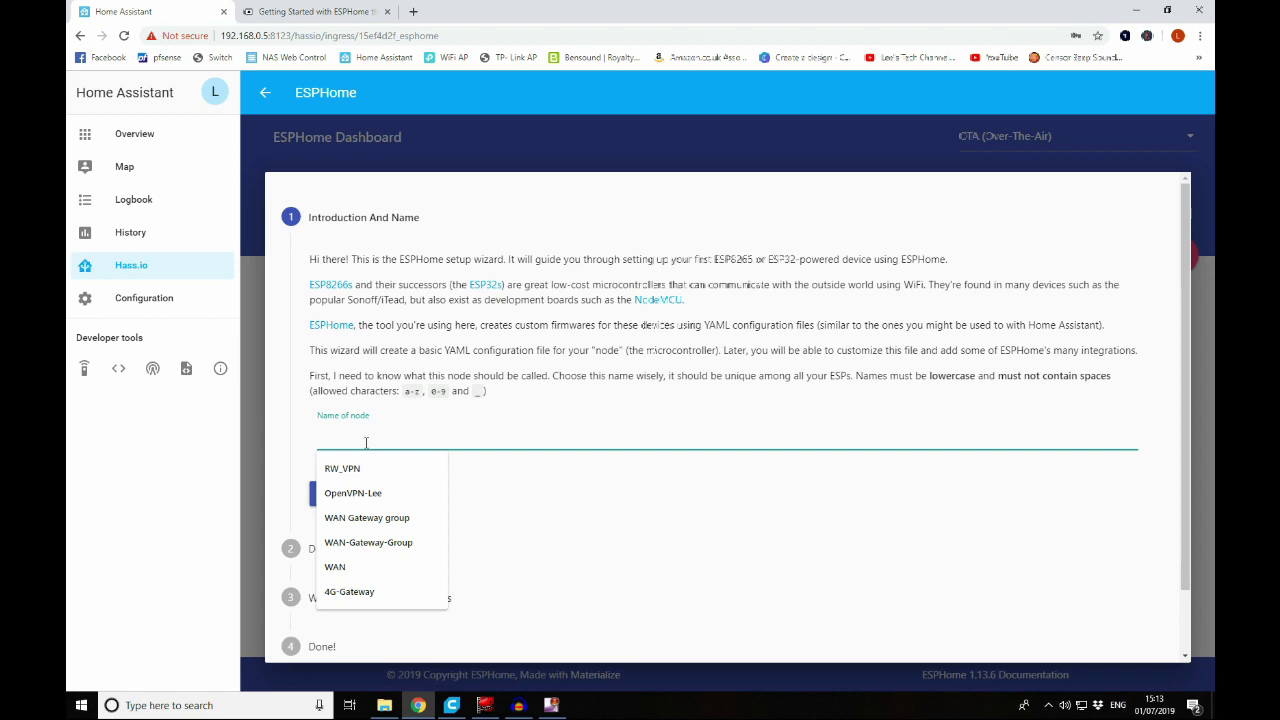
type("of")
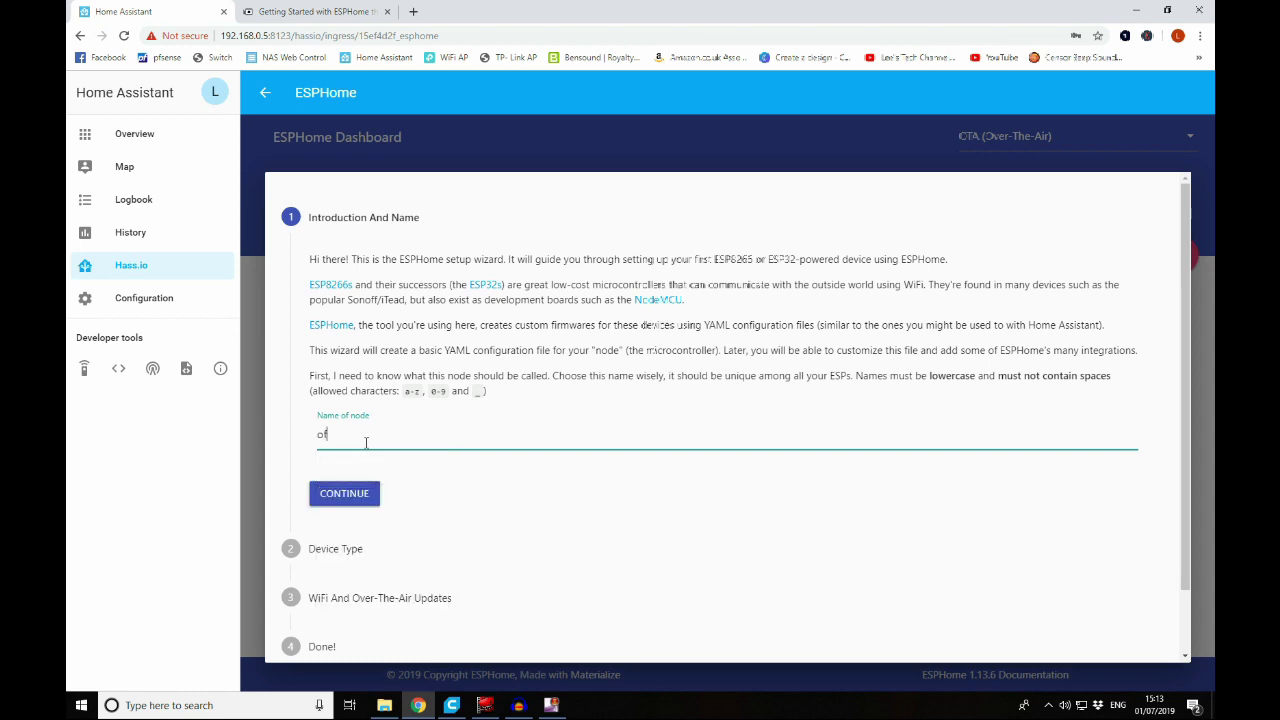
type("fice_sensor")
left_click(373, 493)
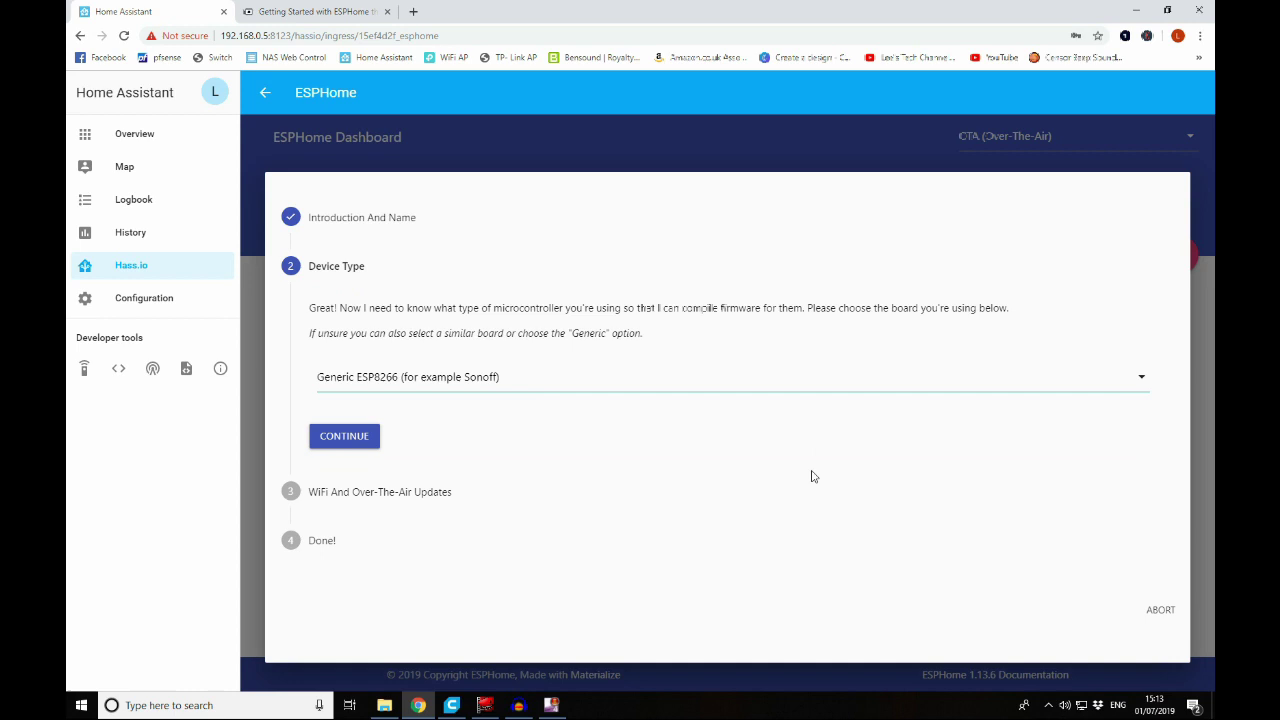
- Choose the 'Wemos D1 and Wemos D1 mini' board and accept the WiFi credentials
left_click(1139, 384)
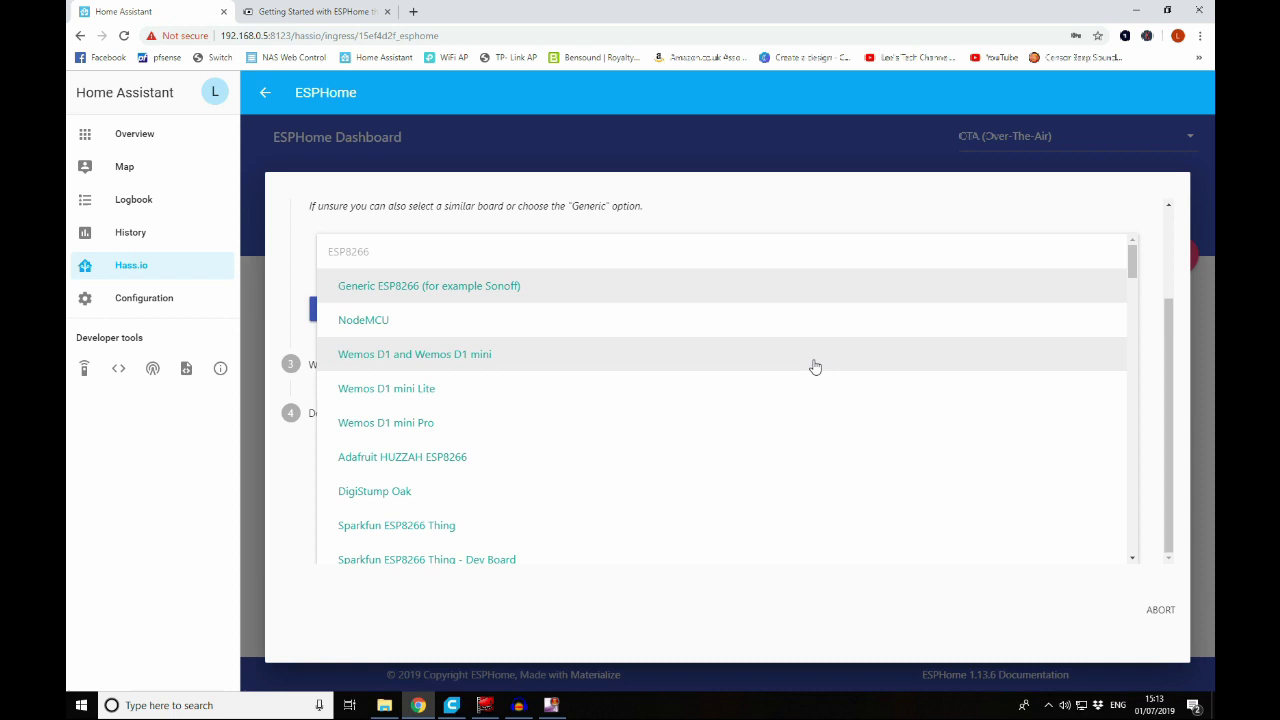
left_click(424, 365)
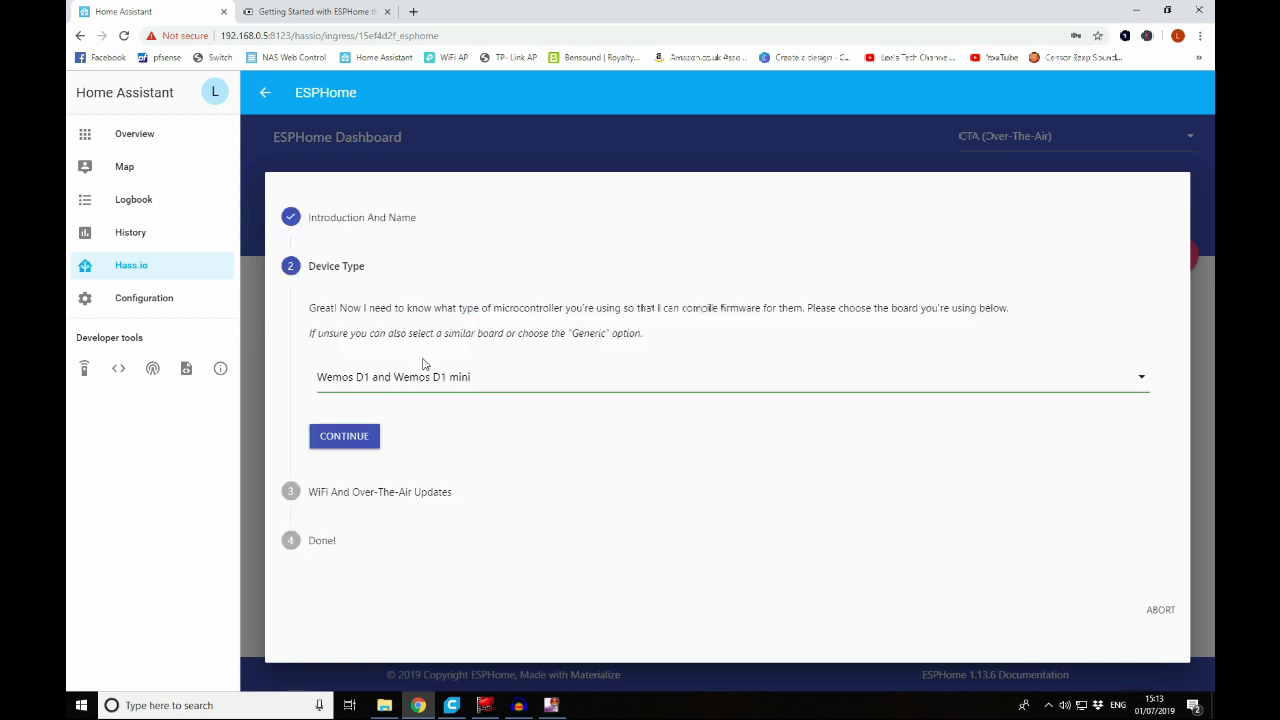
left_click(345, 436)
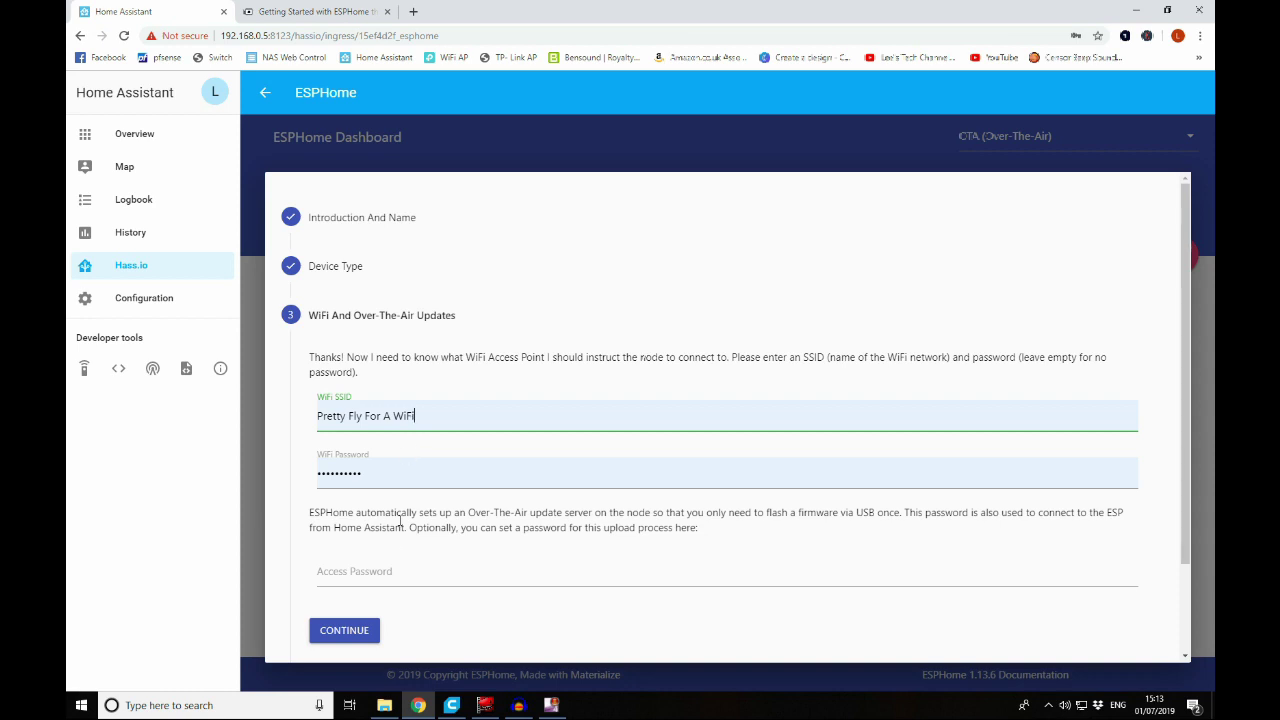
left_click(340, 631)
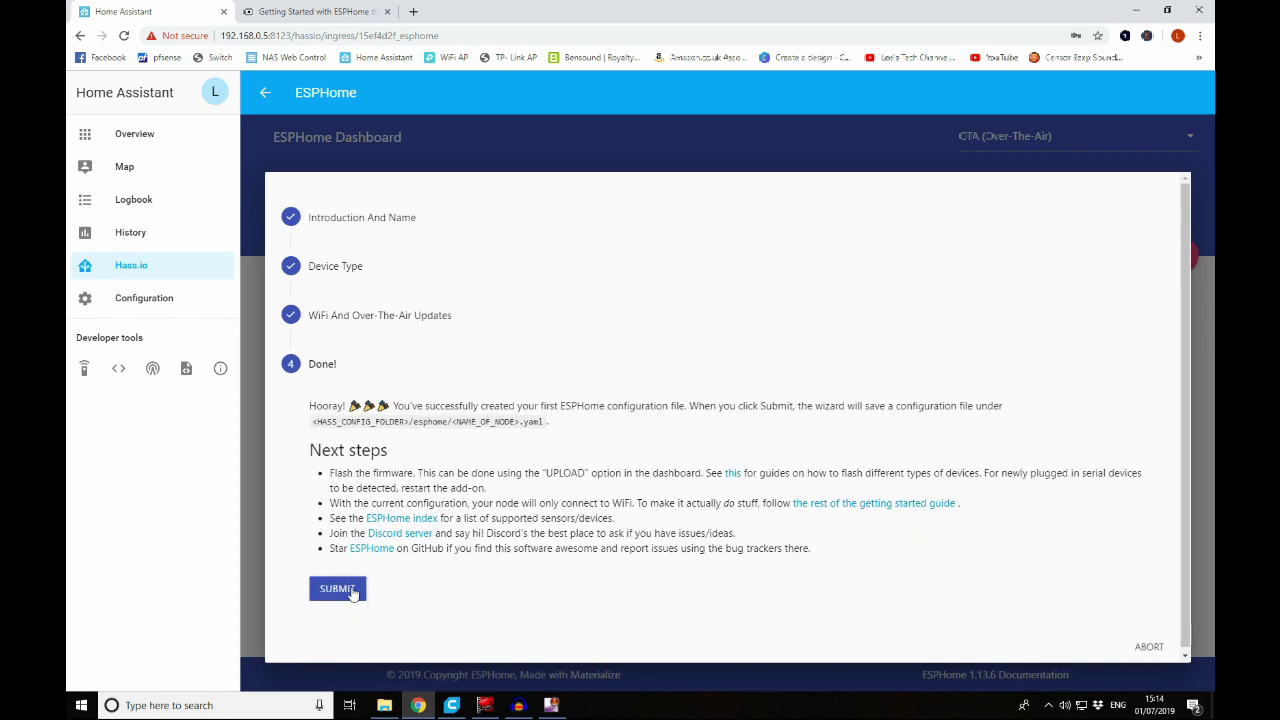
- Submit the office_sensor configuration, dismiss the upload port tip, and open it in the editor
left_click(337, 589)
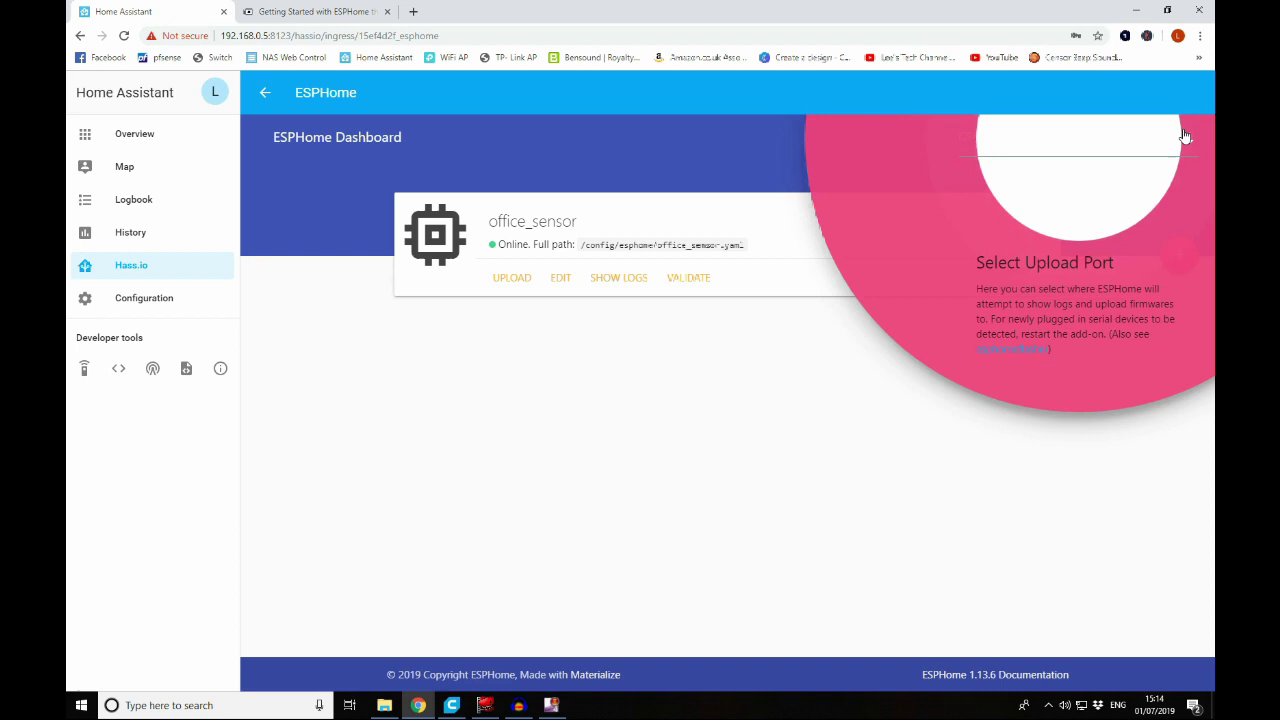
left_click(709, 609)
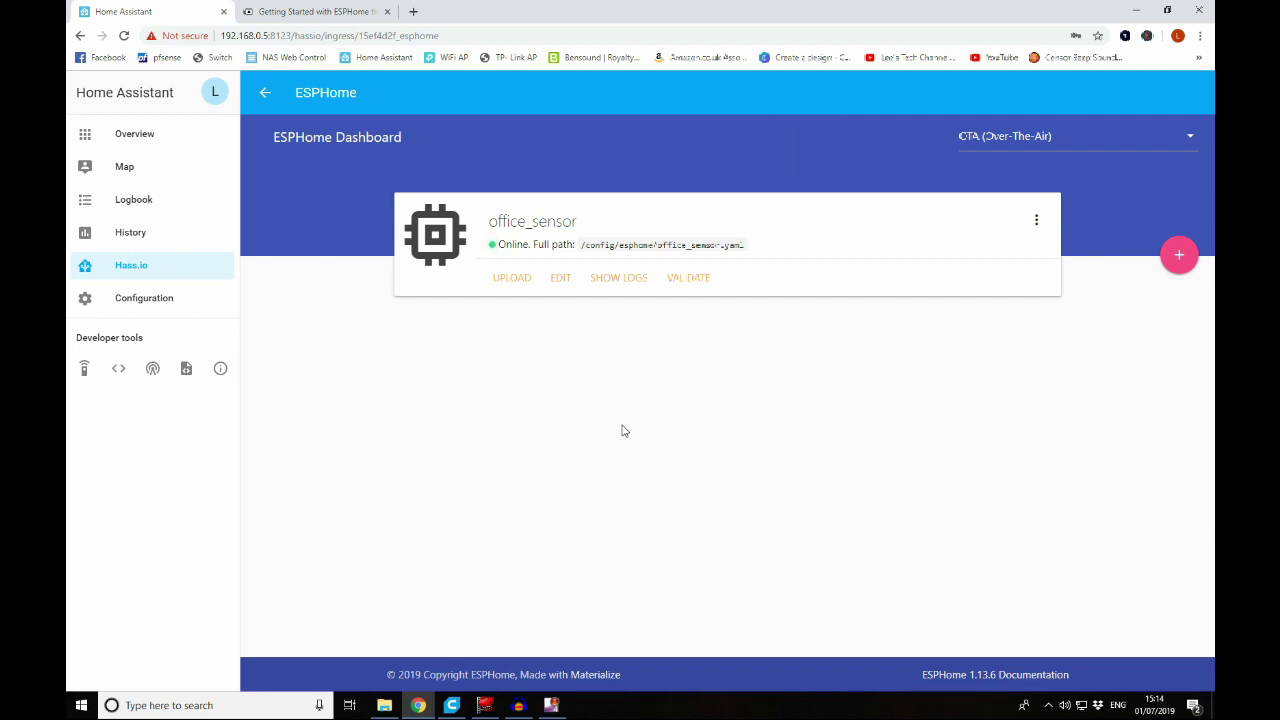
left_click(560, 287)
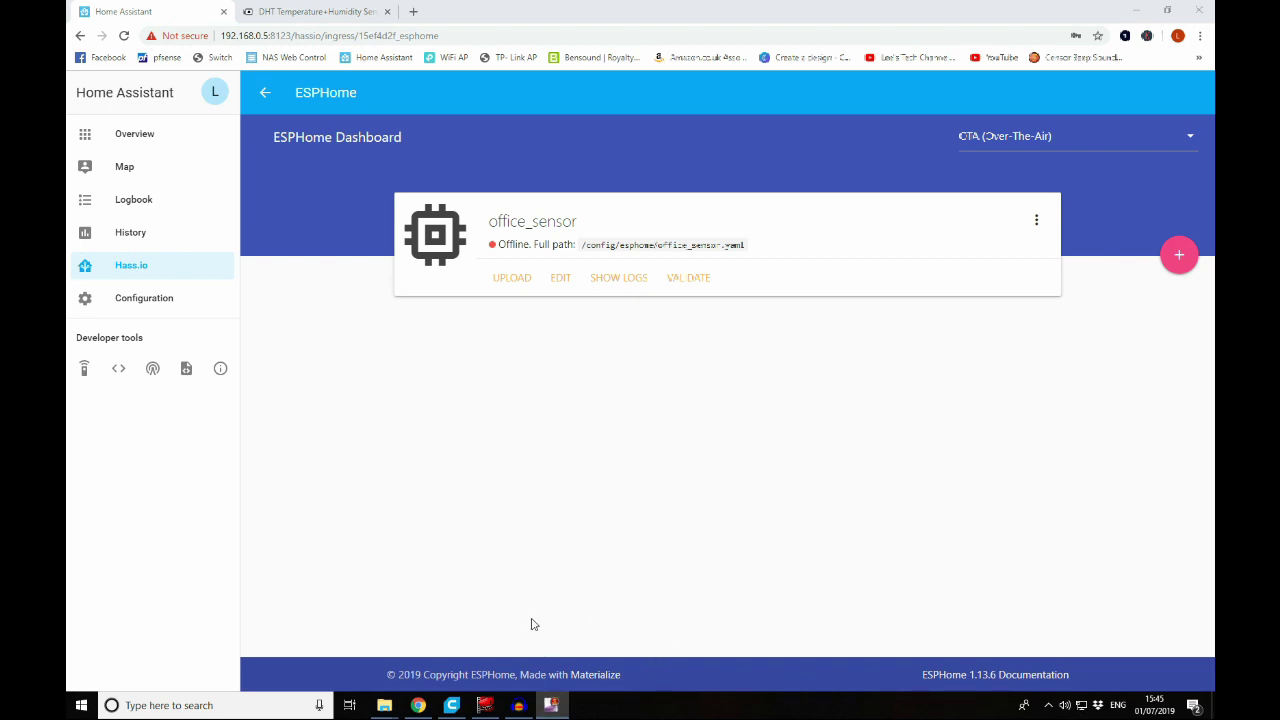
- Open office_sensor.yaml for editing and copy the example DHT sensor configuration from the docs
left_click(560, 278)
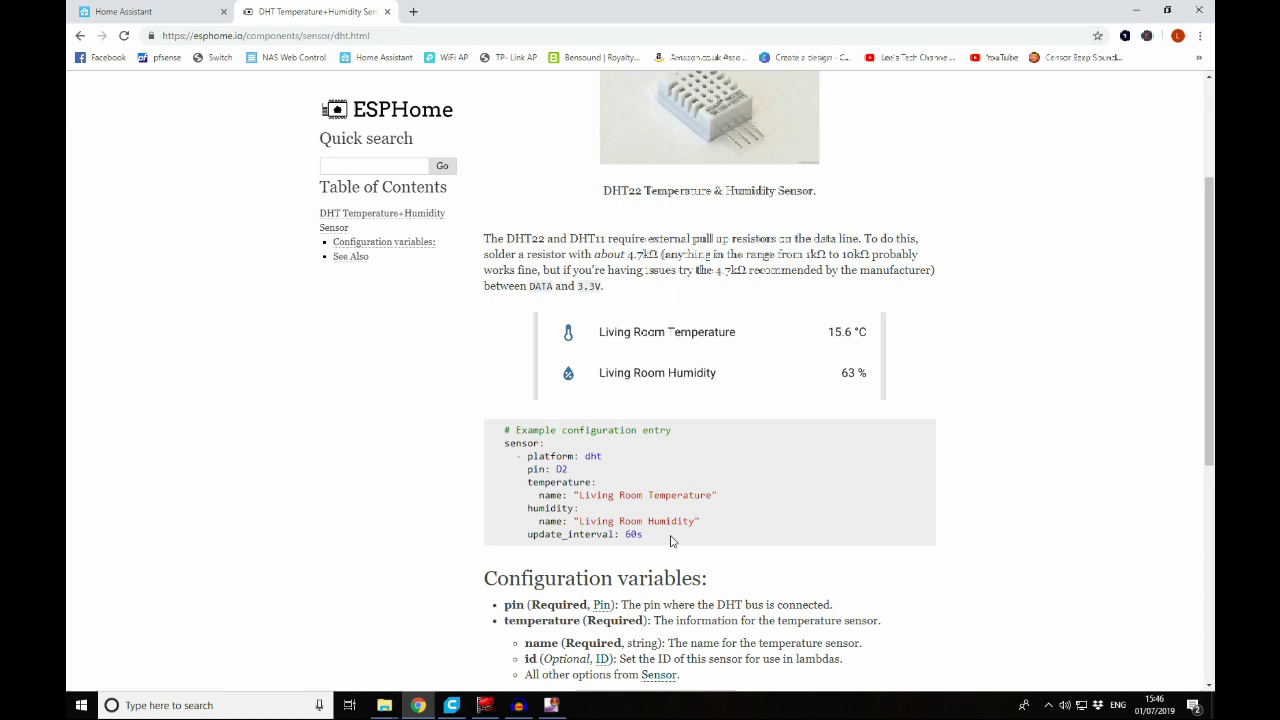
left_click_drag(652, 538, 504, 443)
right_click(522, 453)
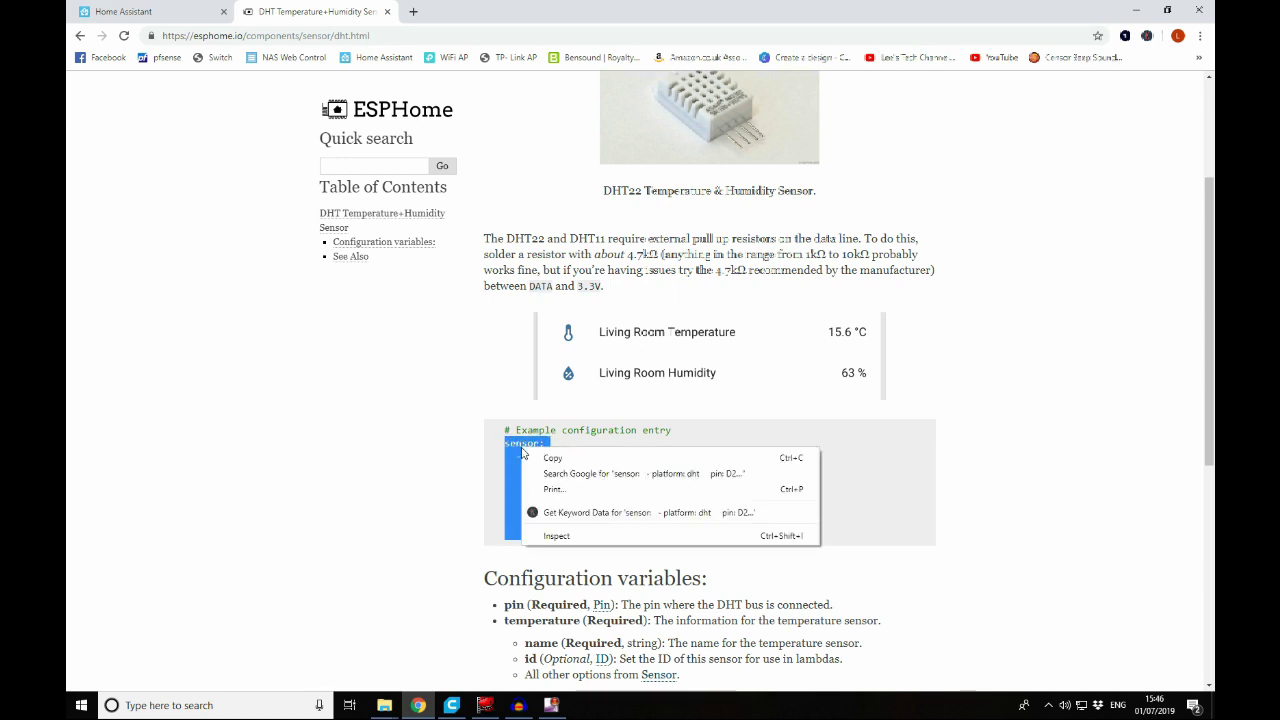
left_click(553, 458)
- Paste the example DHT sensor block below the ota section of office_sensor.yaml
left_click(123, 11)
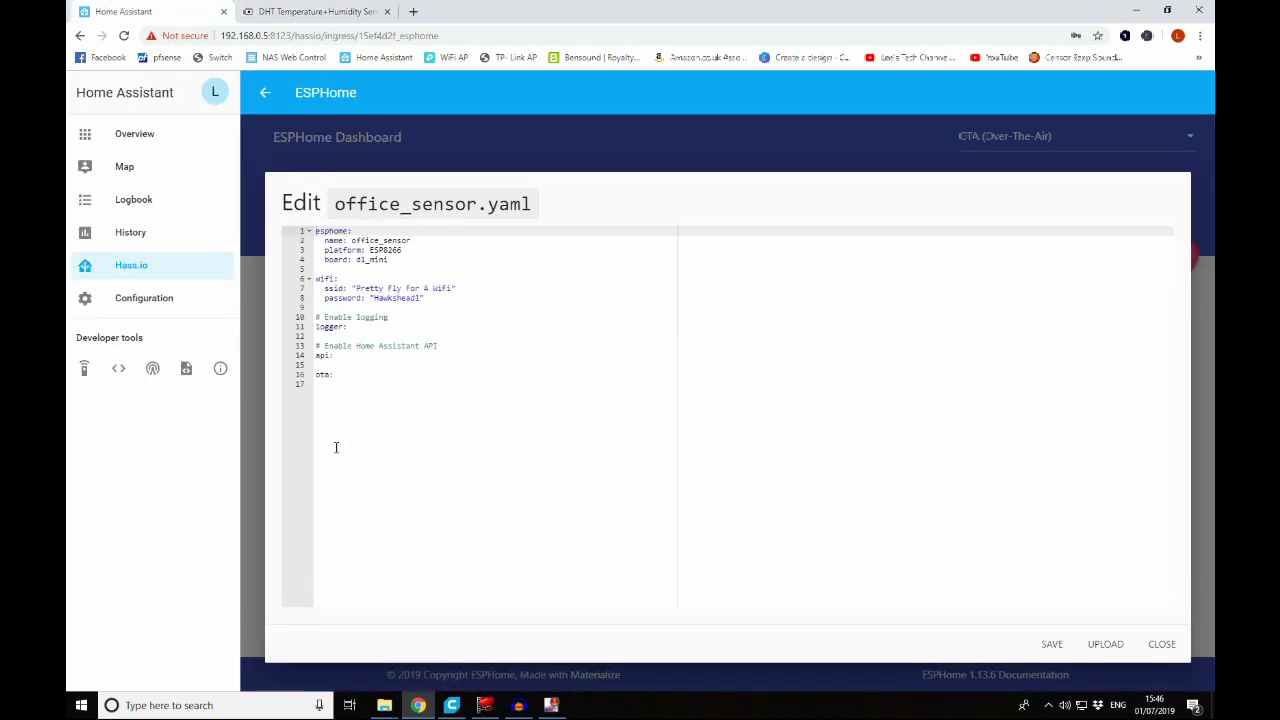
left_click(352, 374)
key("Return")
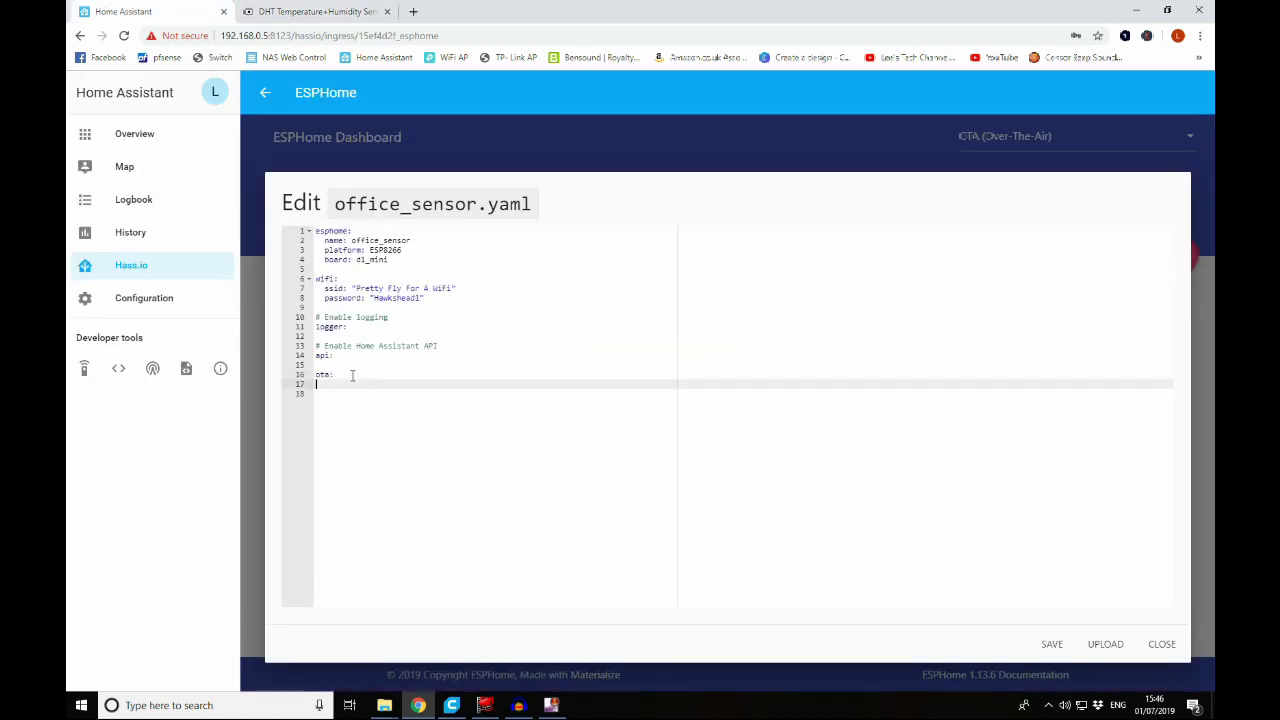
key("Return")
key("ctrl+v")
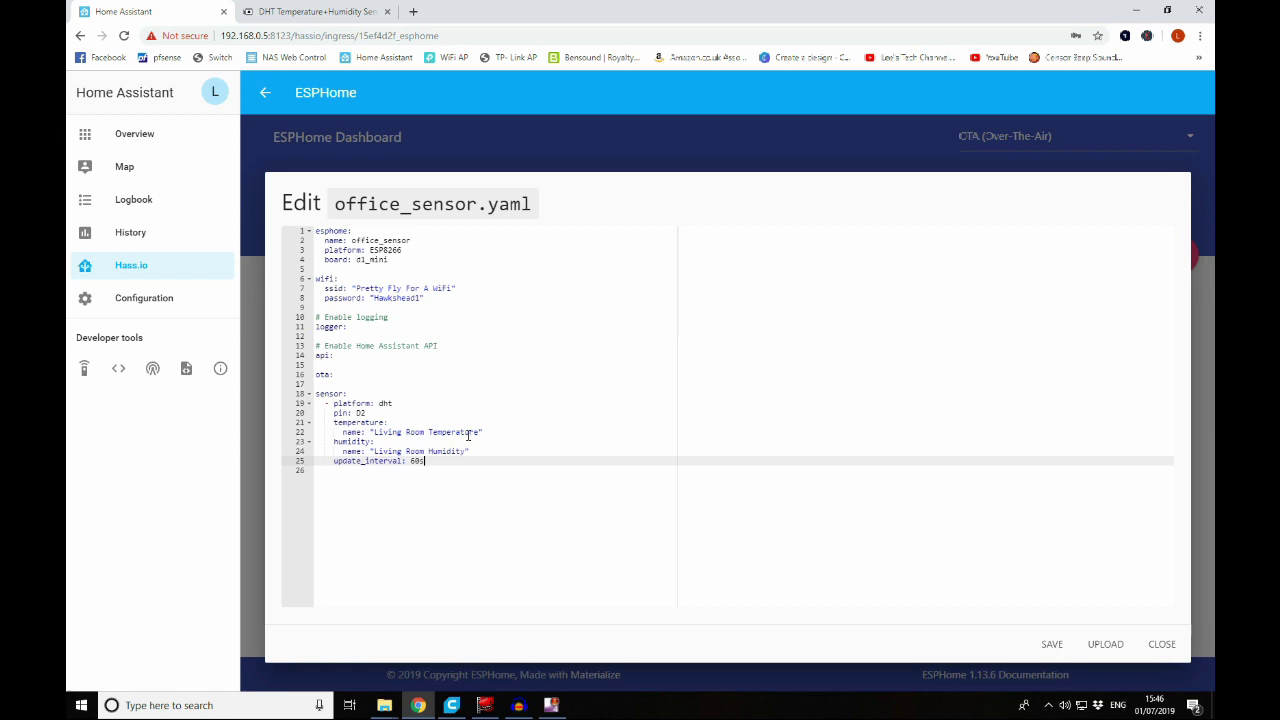
- Replace 'Living Room' with 'Office' in the temperature and humidity sensor names
left_click(480, 432)
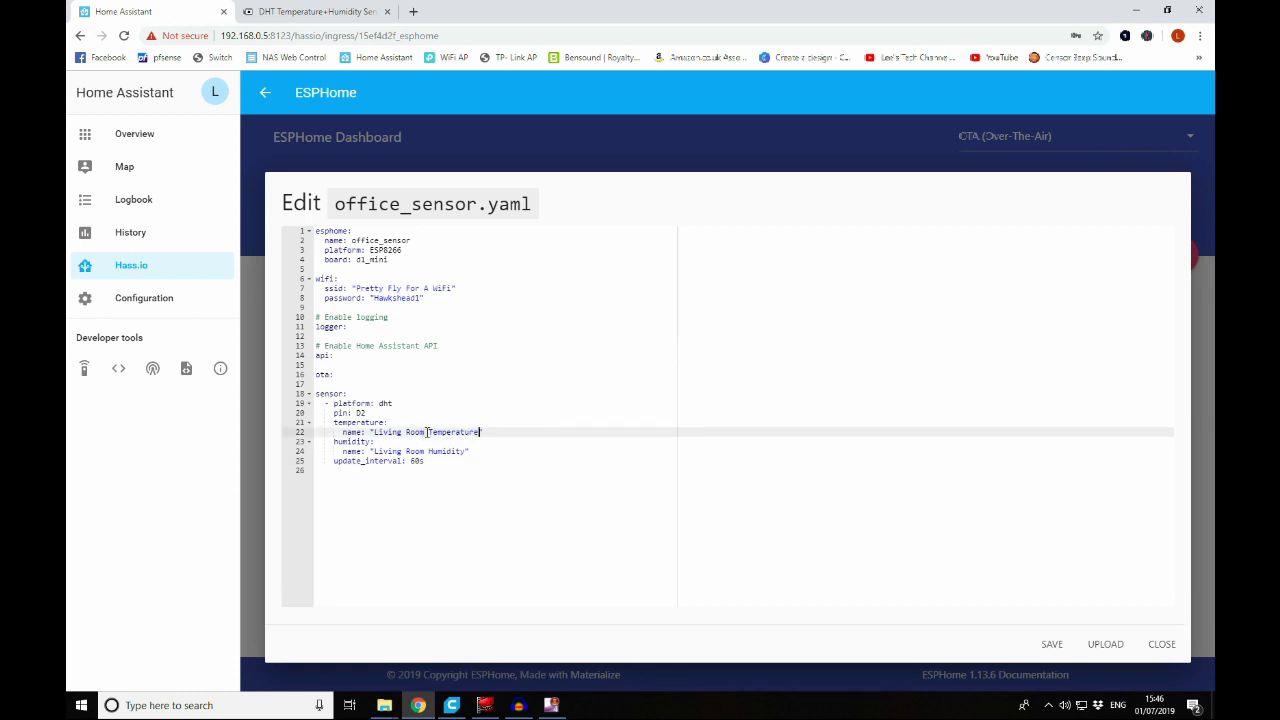
key("BackSpace")
key("BackSpace")
key("BackSpace")
key("BackSpace")
key("BackSpace")
key("BackSpace")
key("BackSpace")
key("BackSpace")
key("BackSpace")
key("BackSpace")
key("BackSpace")
type("Office")
left_click(409, 452)
left_click_drag(409, 452, 374, 452)
type("Office")
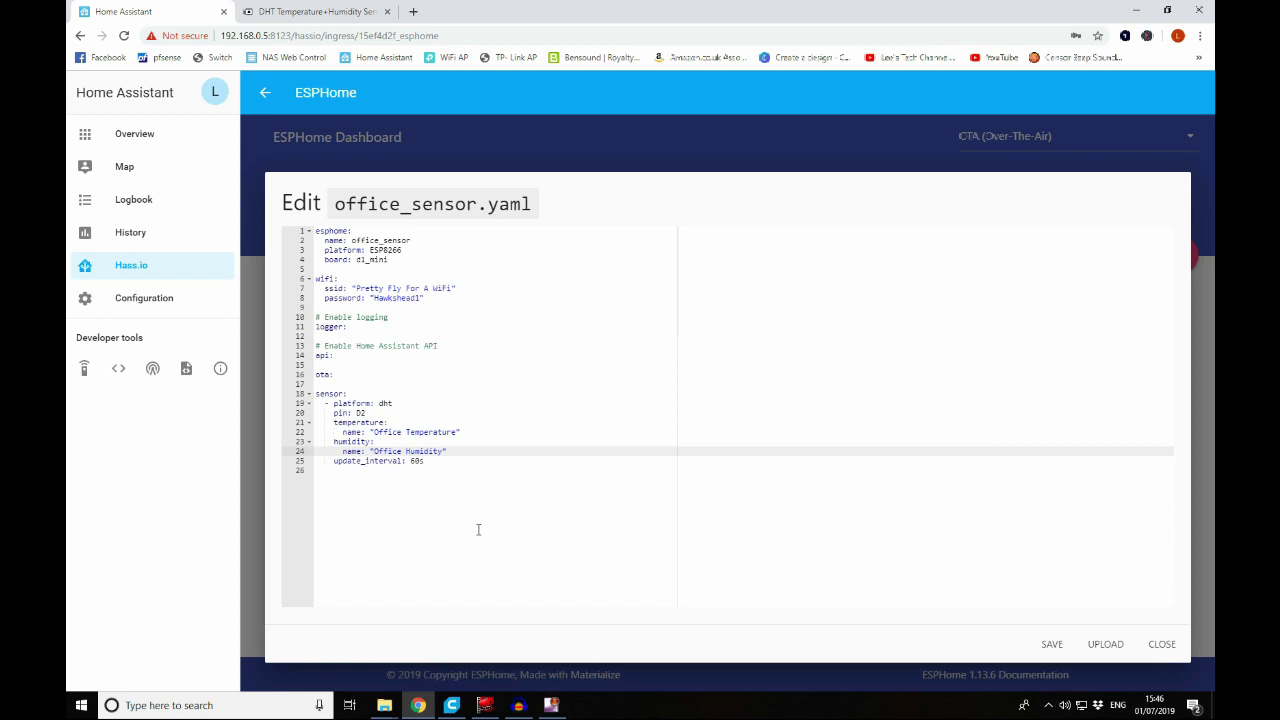
- Review the DHT docs' configuration variables, such as model and update_interval, then return to office_sensor.yaml
left_click(343, 10)
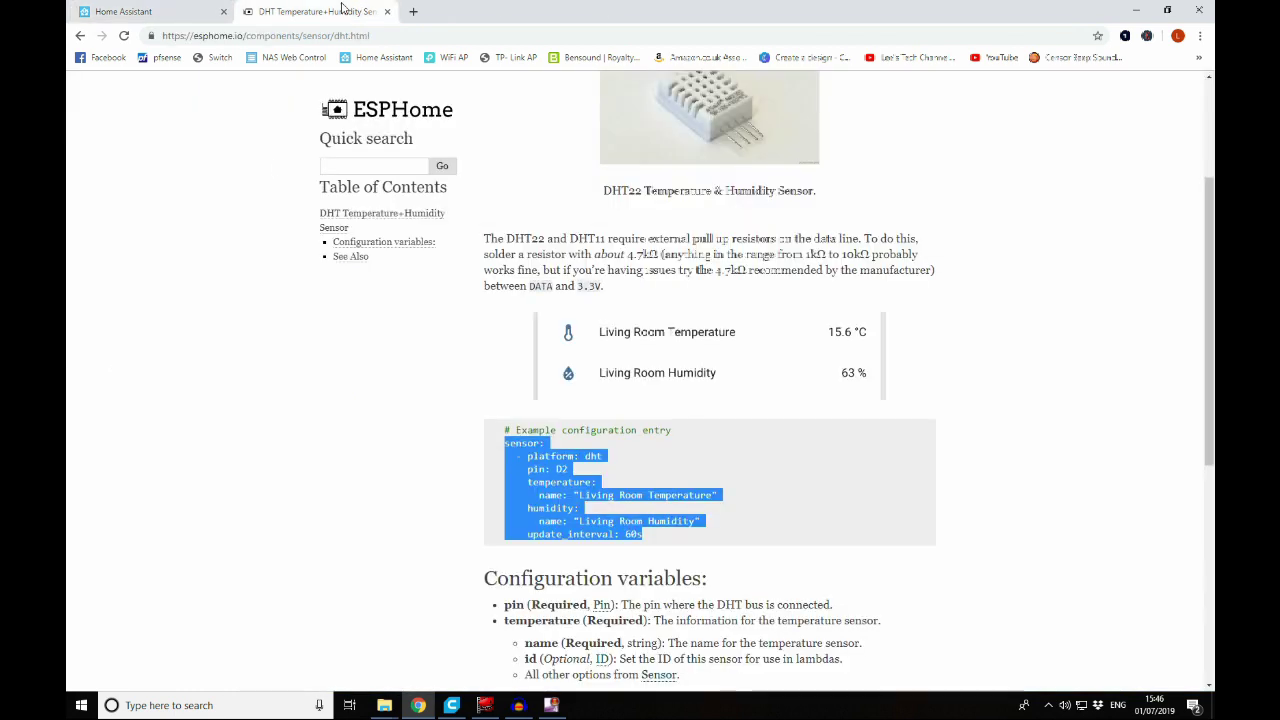
left_click(309, 529)
scroll(309, 529, "down", 3)
scroll(308, 533, "down", 1)
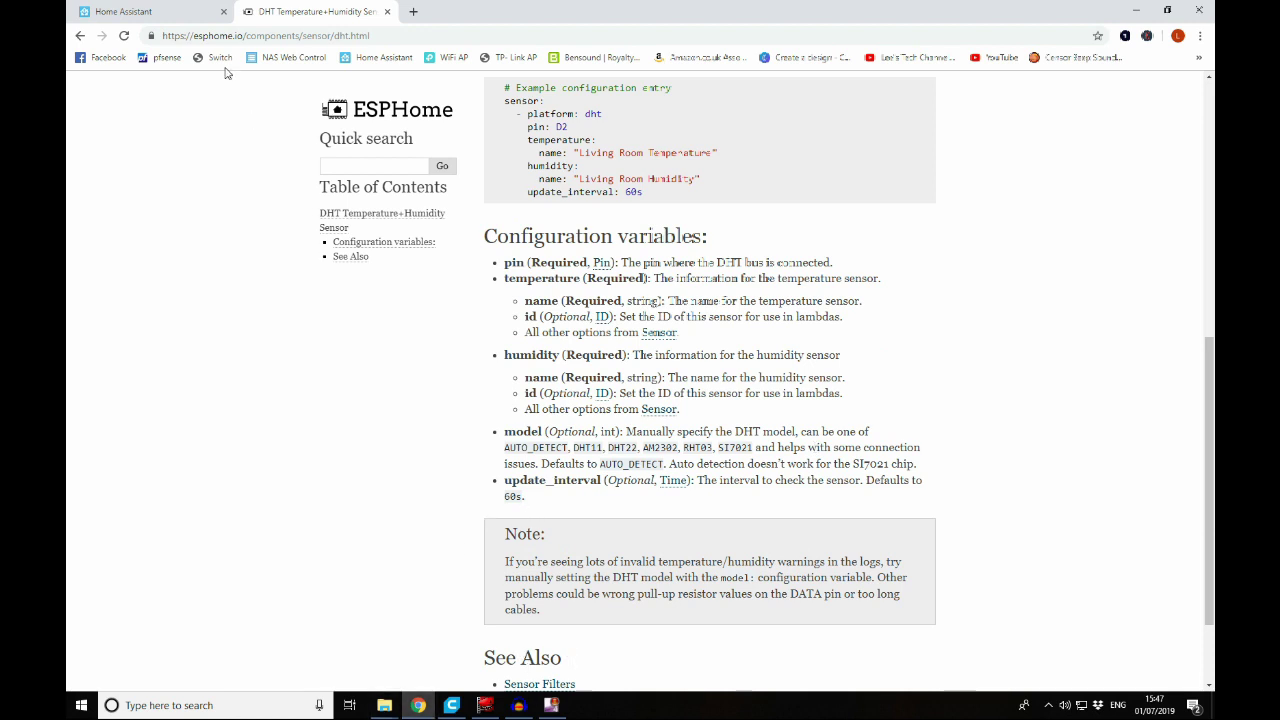
left_click(185, 12)
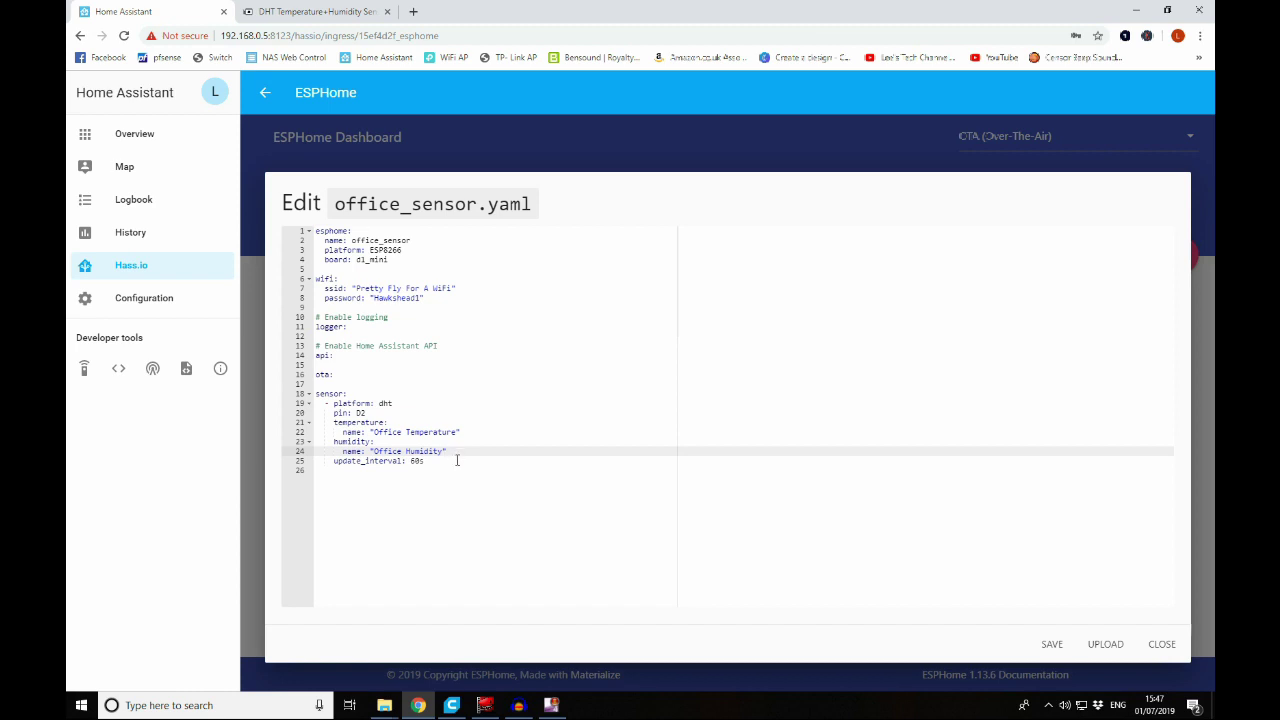
- Add the line 'model: DHT11' below update_interval in the dht sensor config
left_click(456, 460)
key("Return")
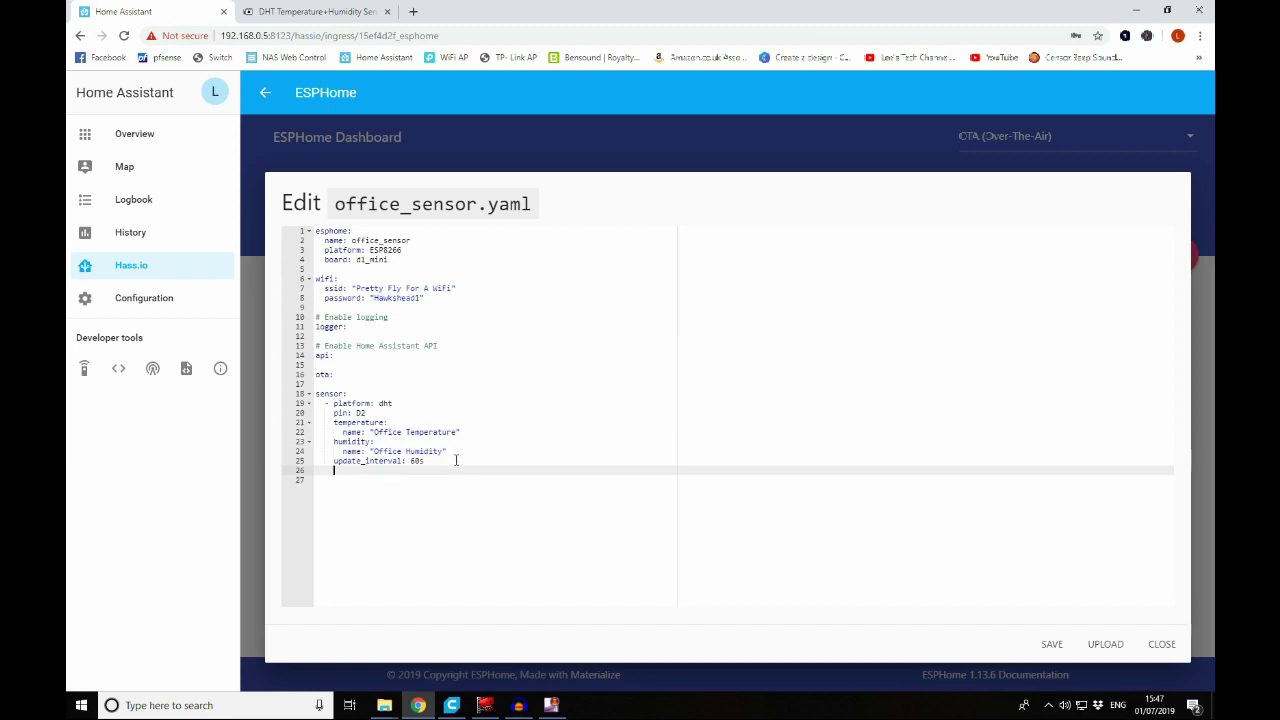
type("model: DHT11")
- Confirm the DHT11 model name in the documentation, then save and close office_sensor.yaml
key("ctrl+Tab")
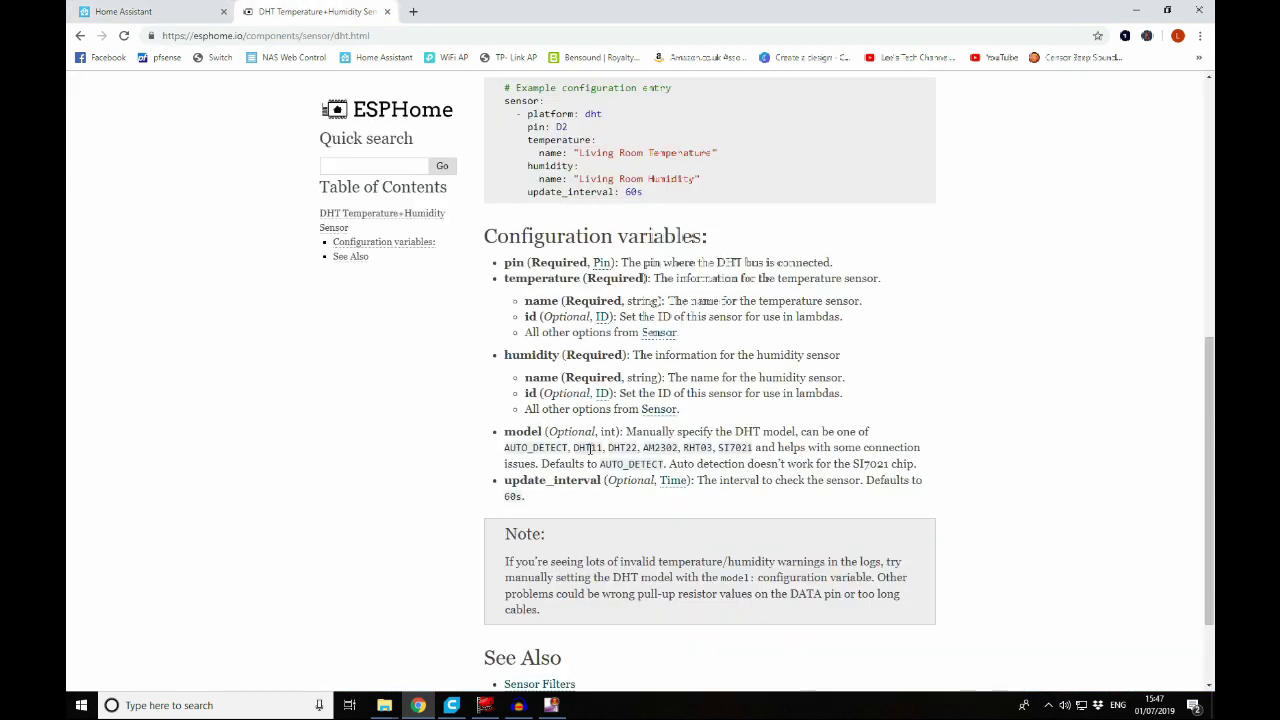
left_click_drag(573, 447, 604, 447)
left_click(157, 13)
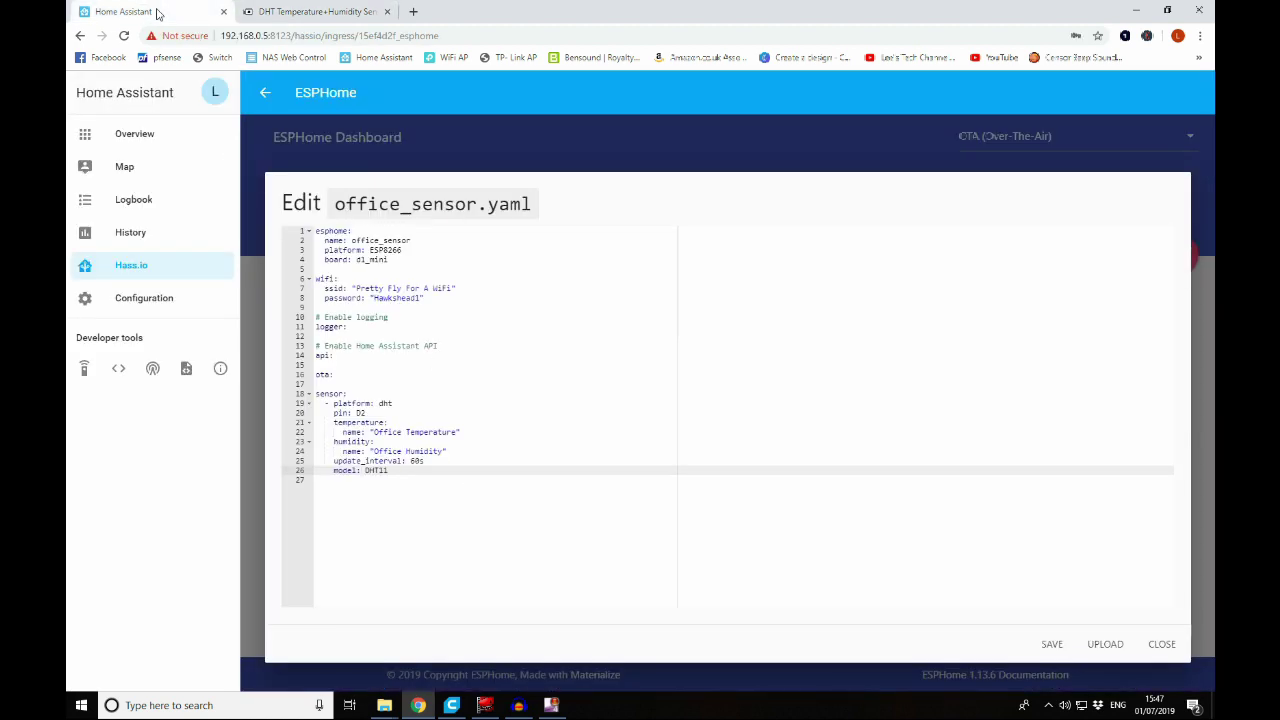
left_click(1056, 647)
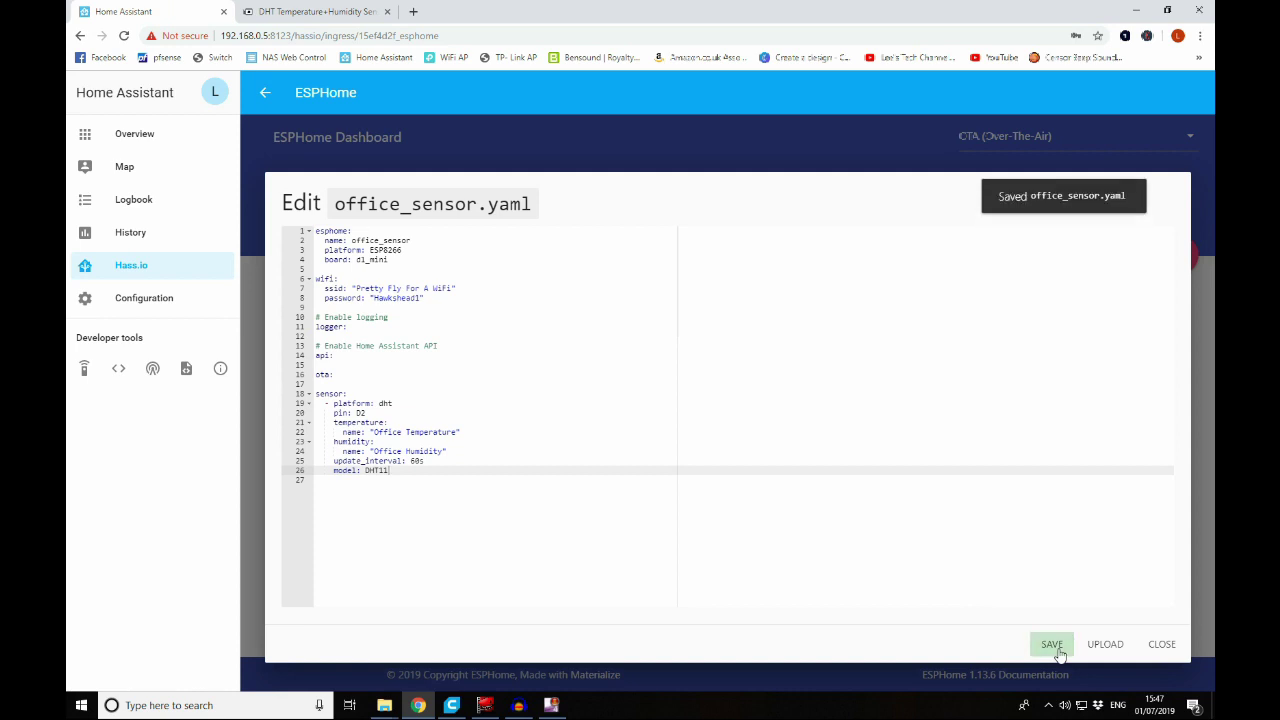
left_click(1163, 646)
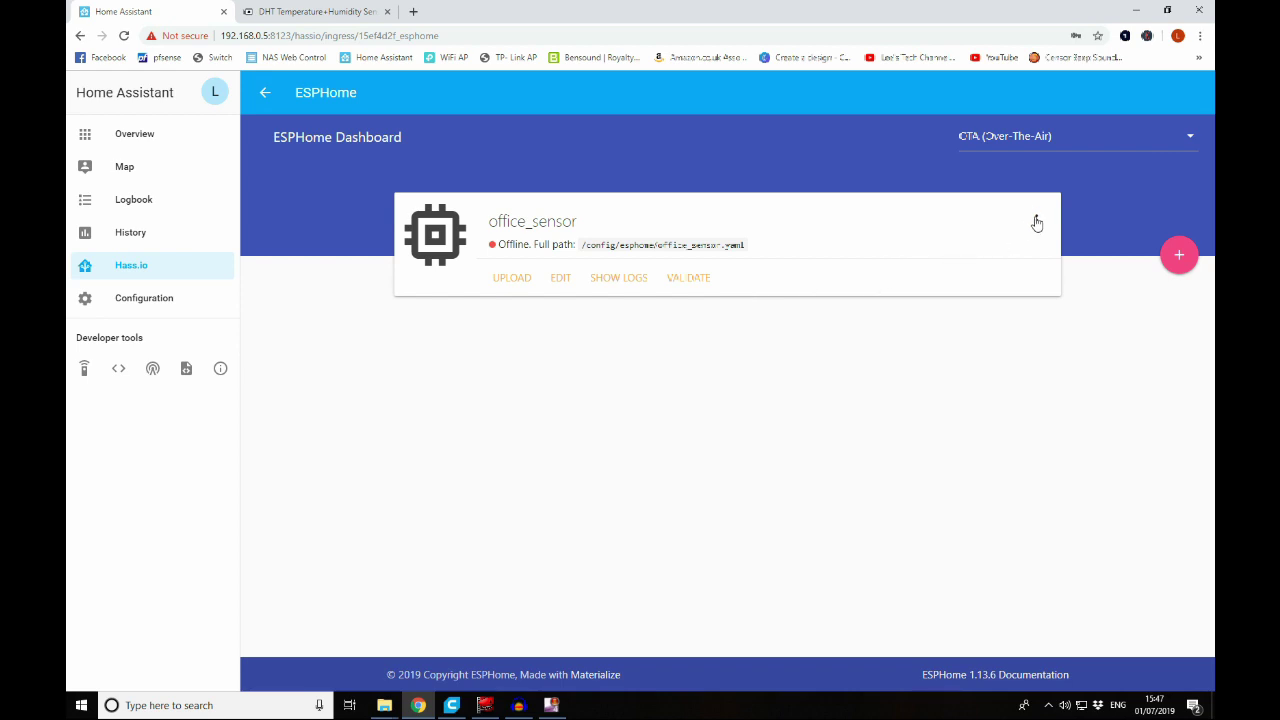
left_click(350, 11)
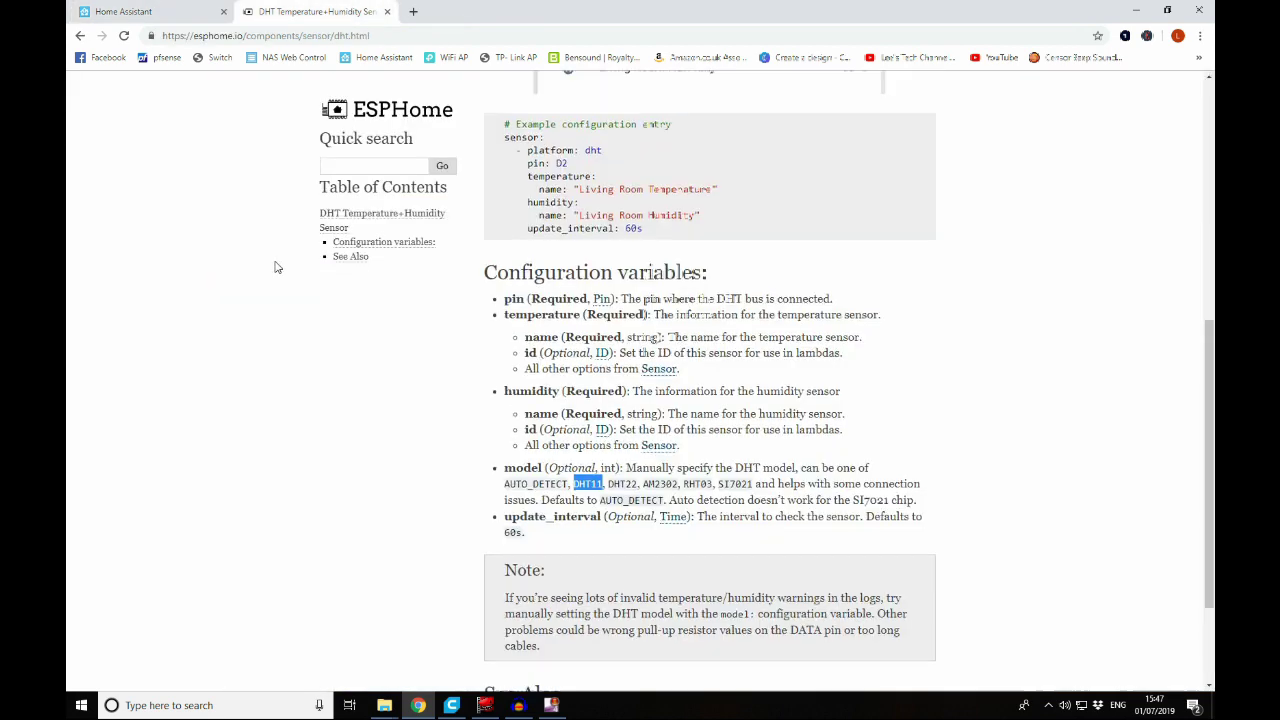
scroll(334, 206, "up", 5)
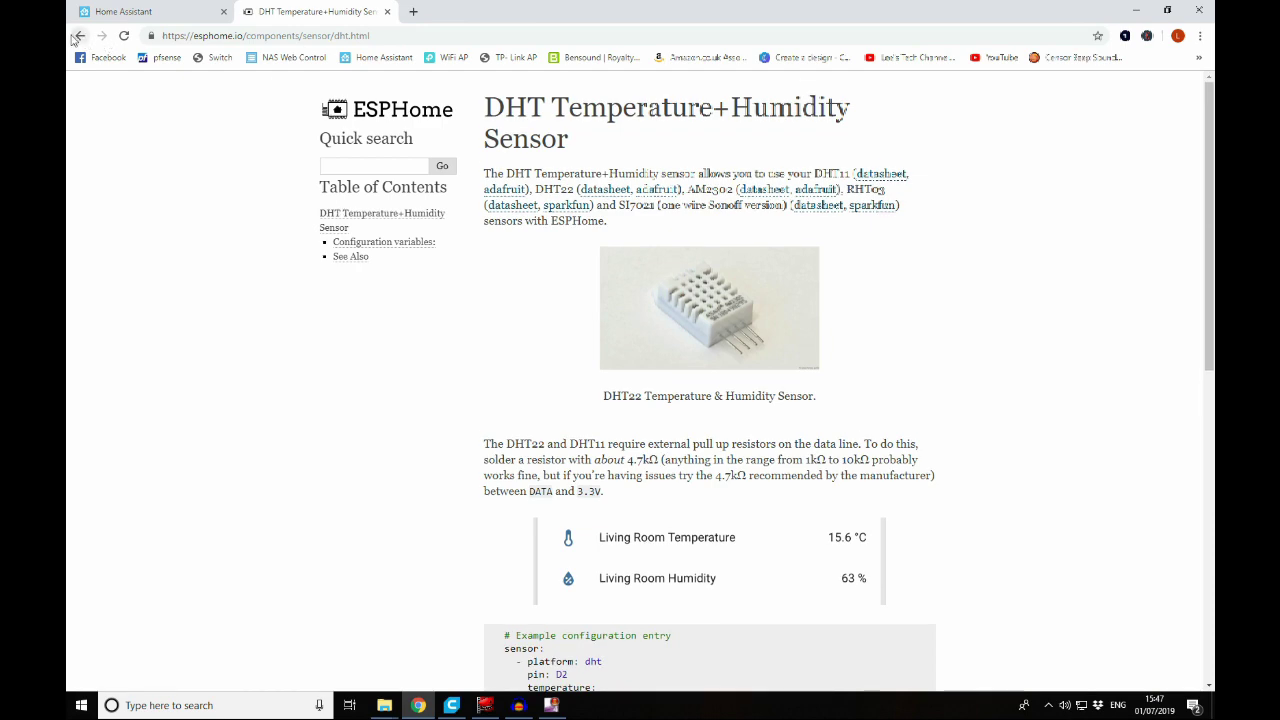
left_click(78, 36)
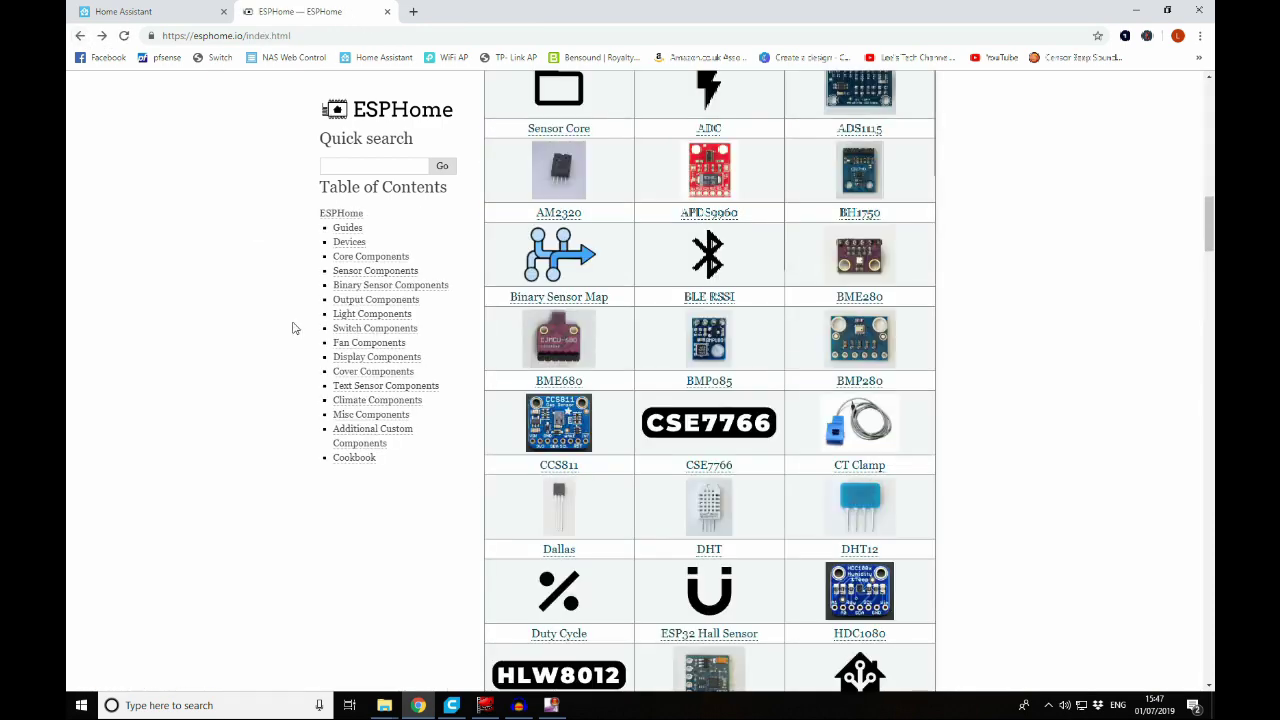
scroll(293, 328, "up", 10)
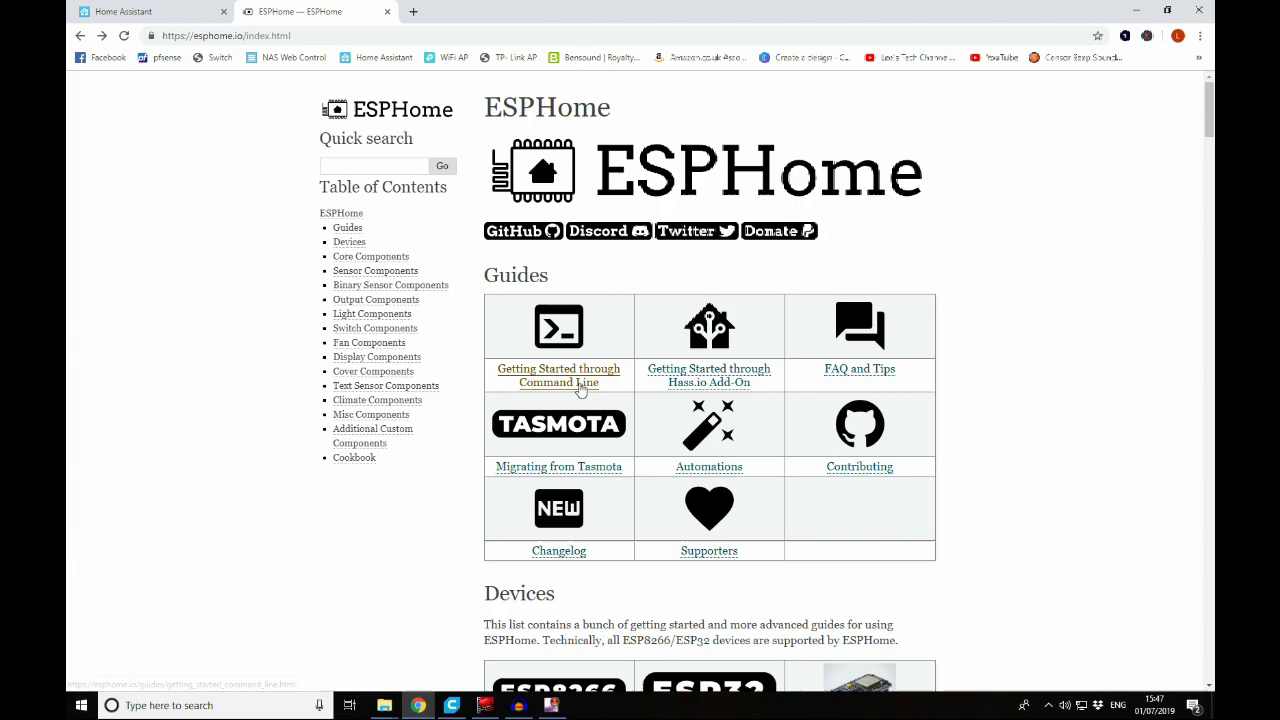
left_click(580, 390)
scroll(380, 462, "down", 3)
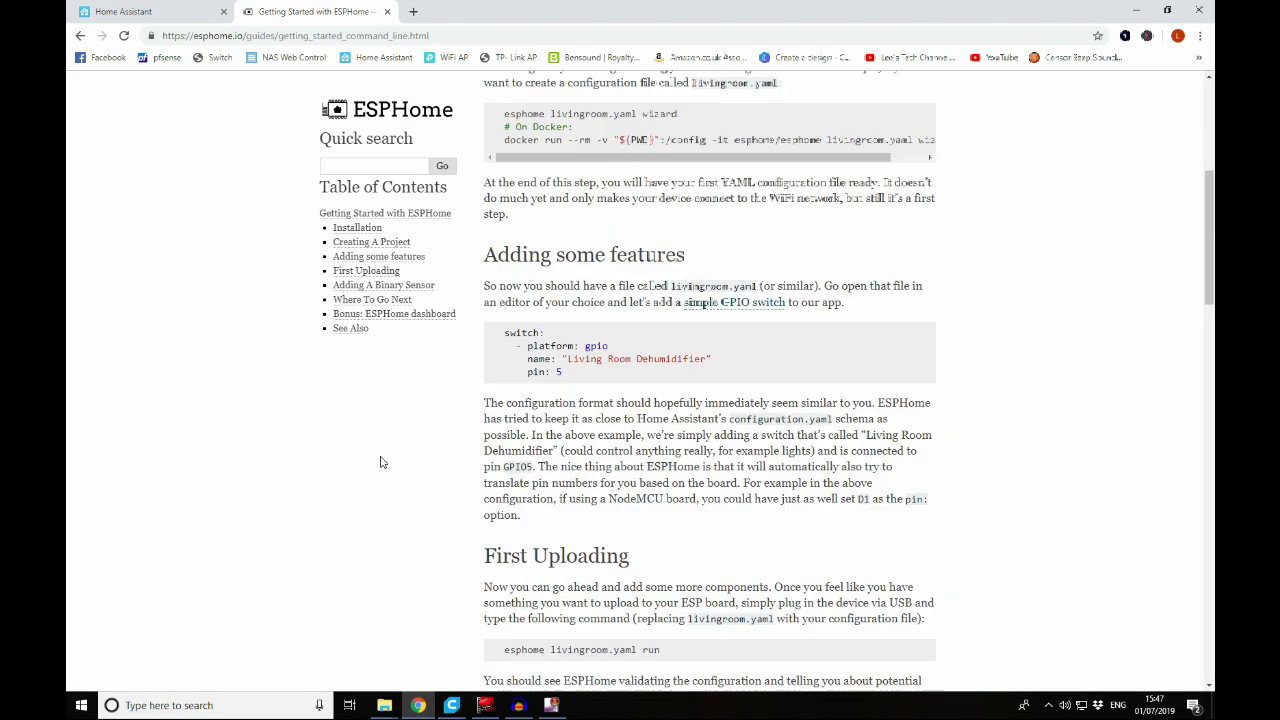
scroll(380, 462, "down", 5)
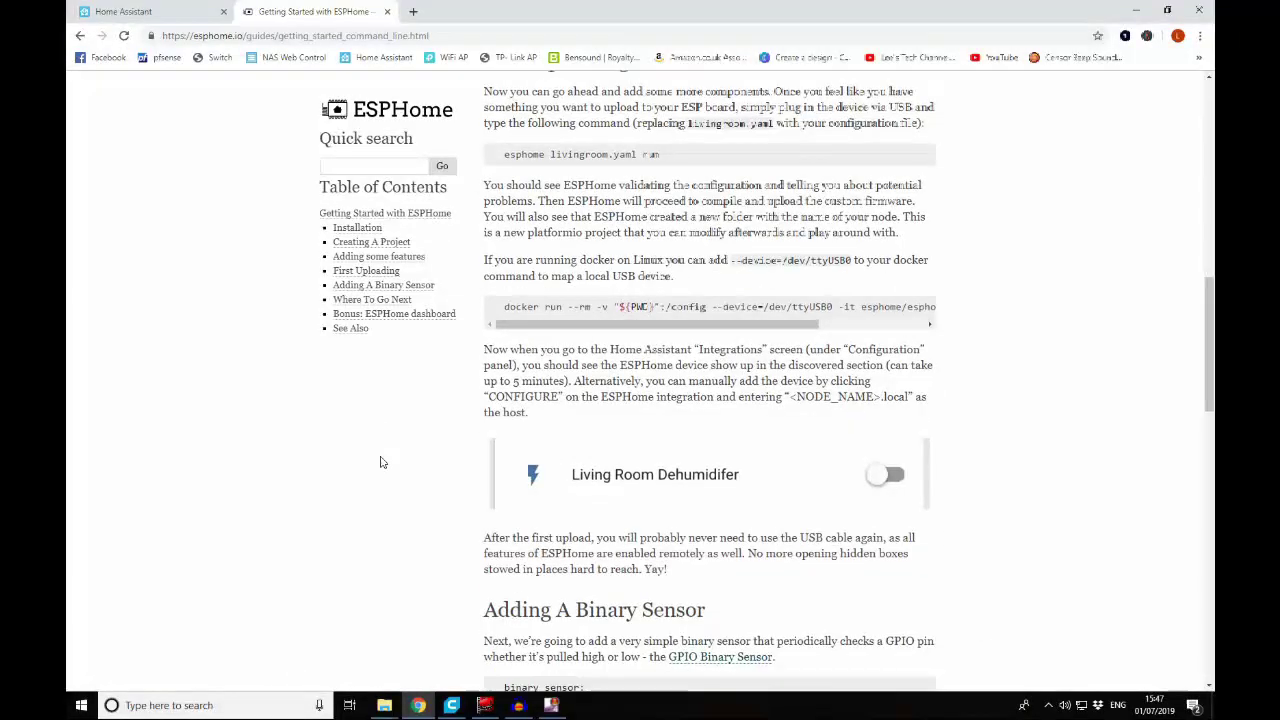
scroll(380, 462, "down", 10)
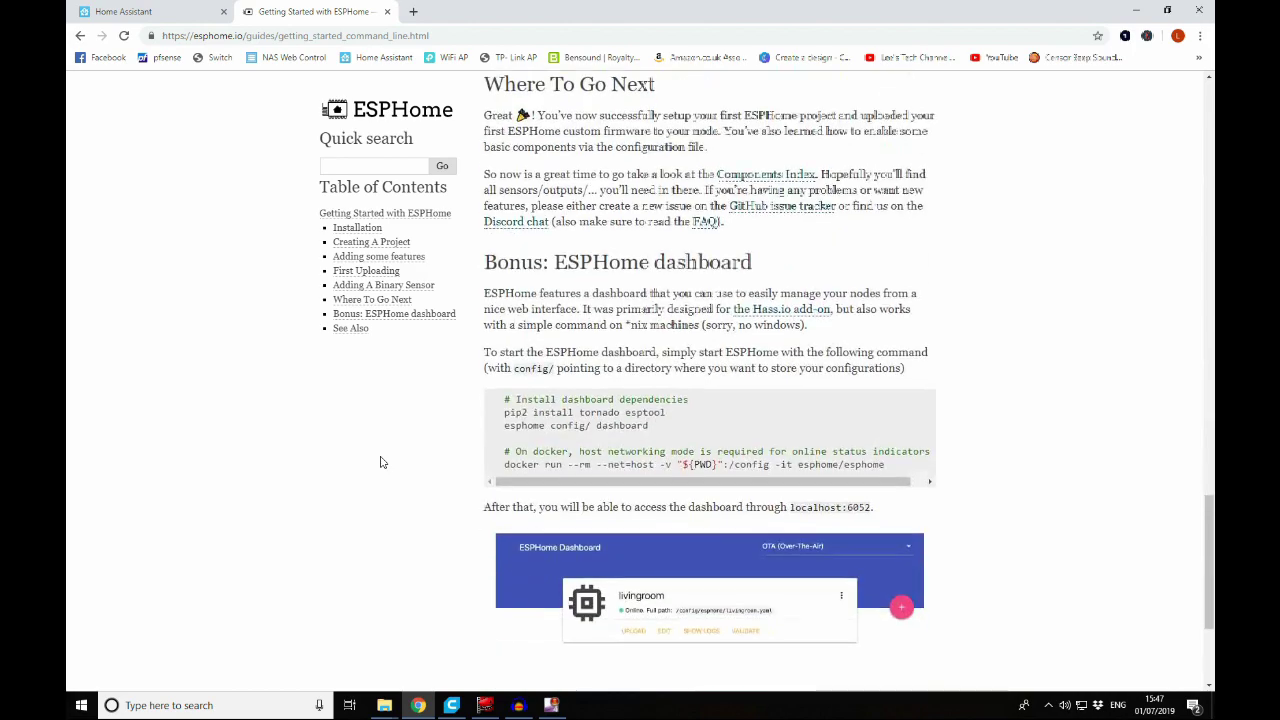
scroll(380, 462, "down", 2)
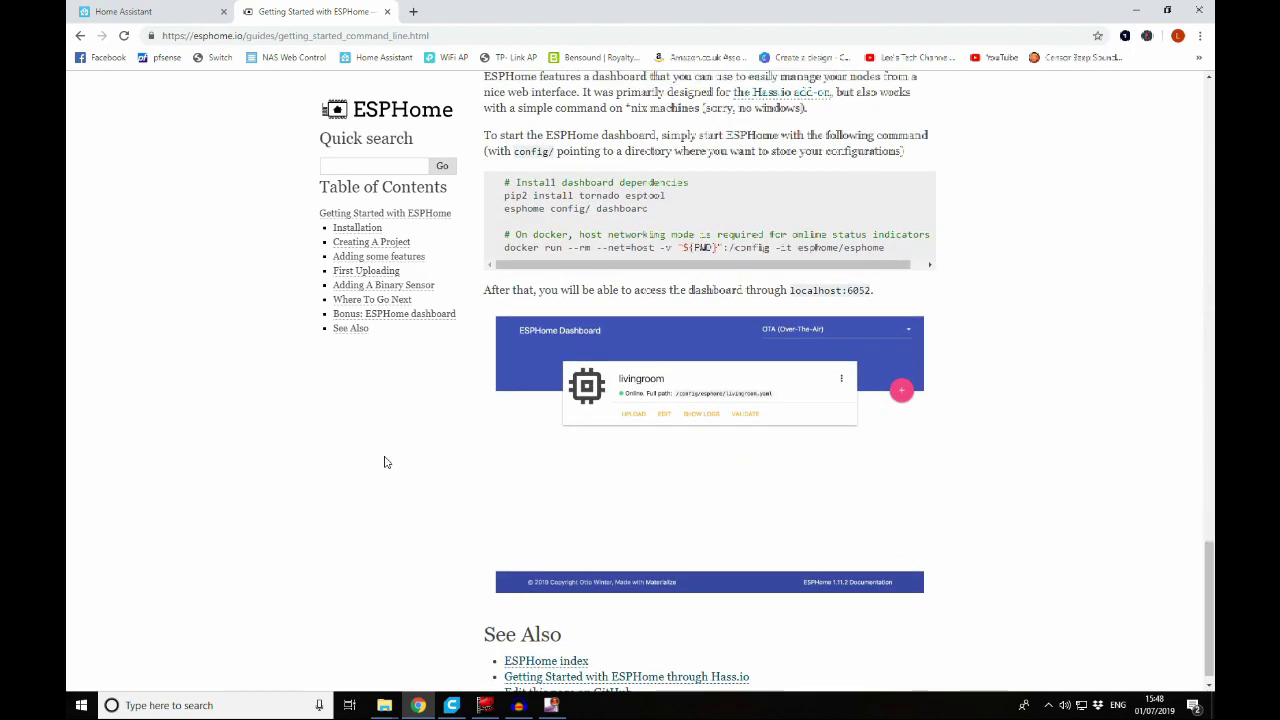
scroll(386, 462, "up", 10)
scroll(386, 462, "up", 2)
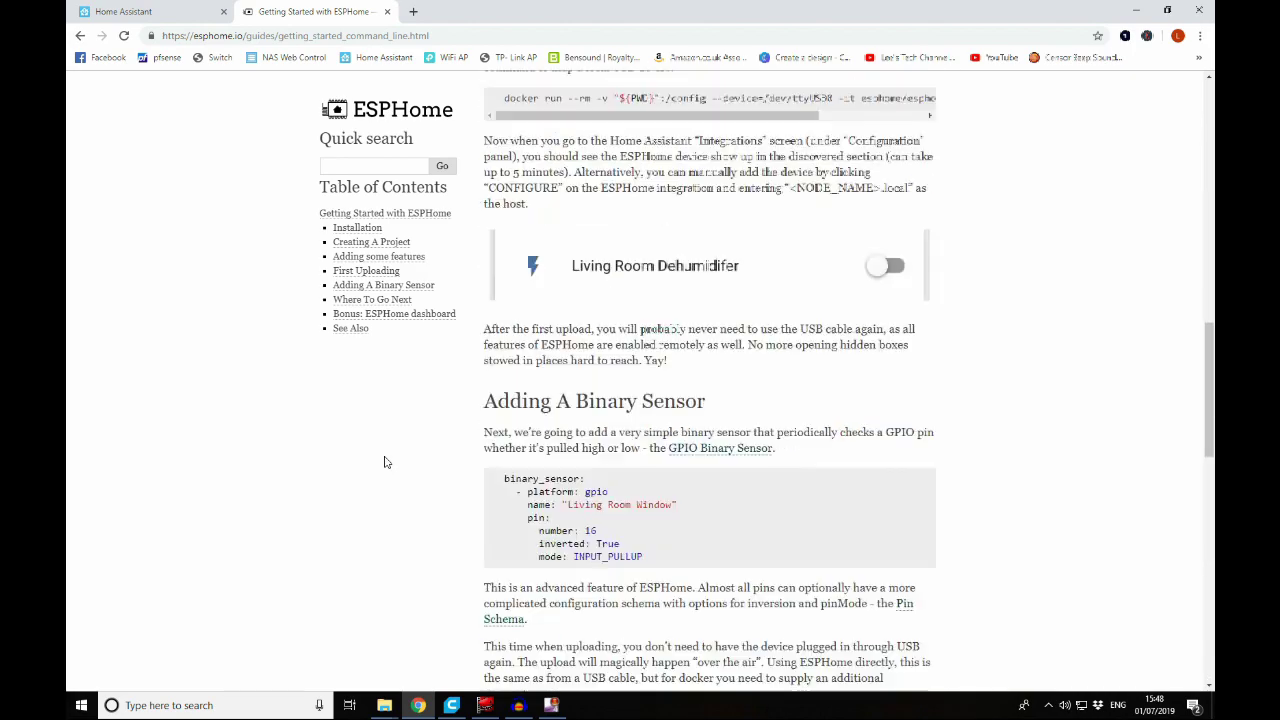
scroll(386, 462, "up", 6)
scroll(386, 540, "down", 3)
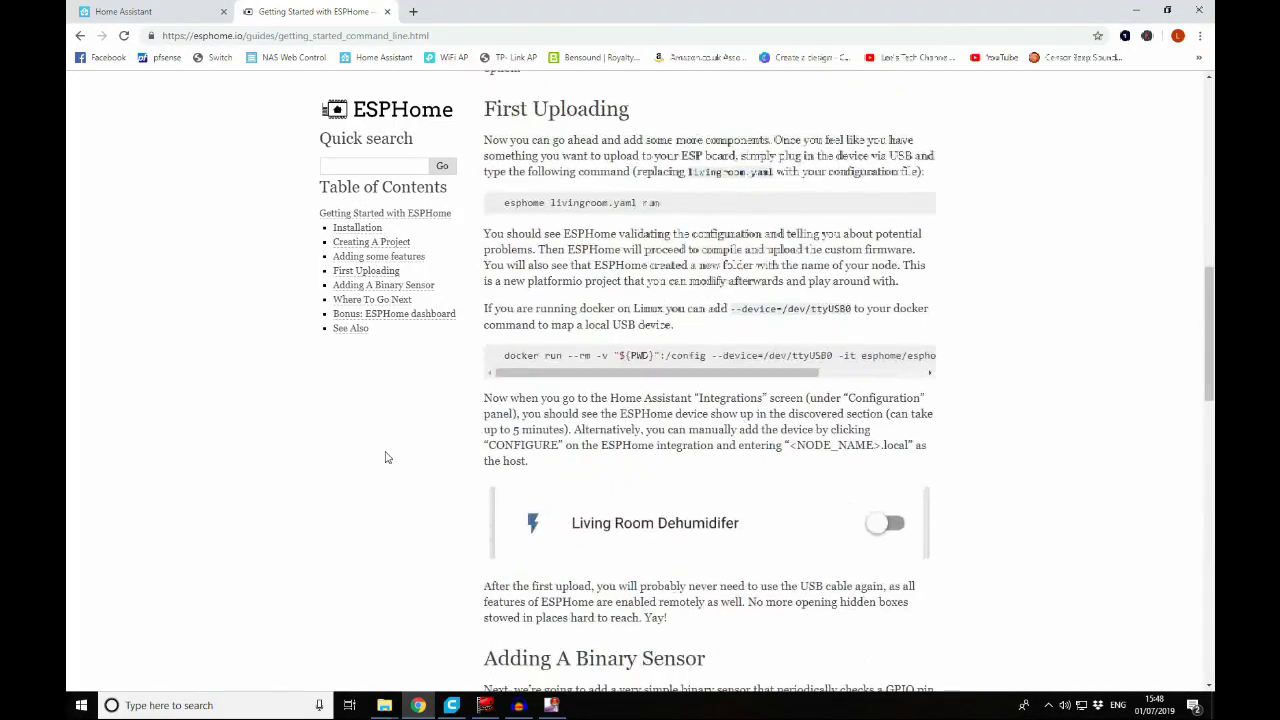
scroll(388, 457, "down", 3)
scroll(388, 457, "down", 1)
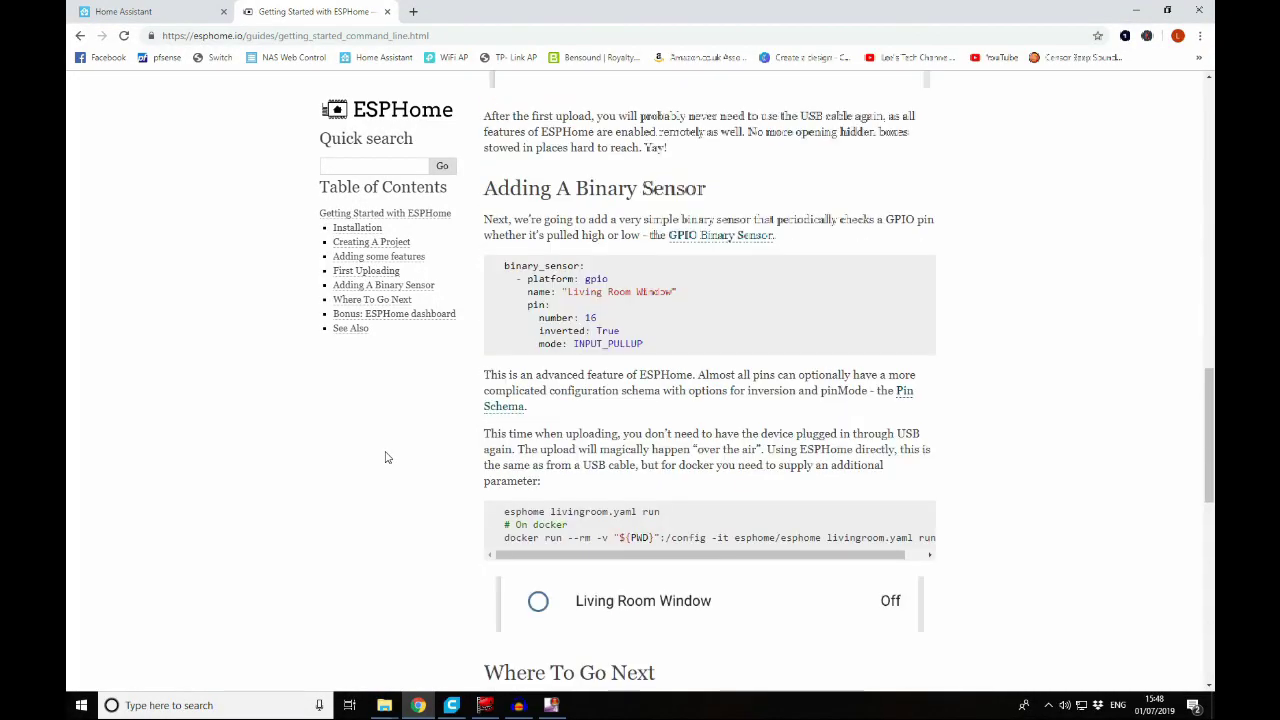
scroll(393, 448, "up", 12)
left_click(140, 11)
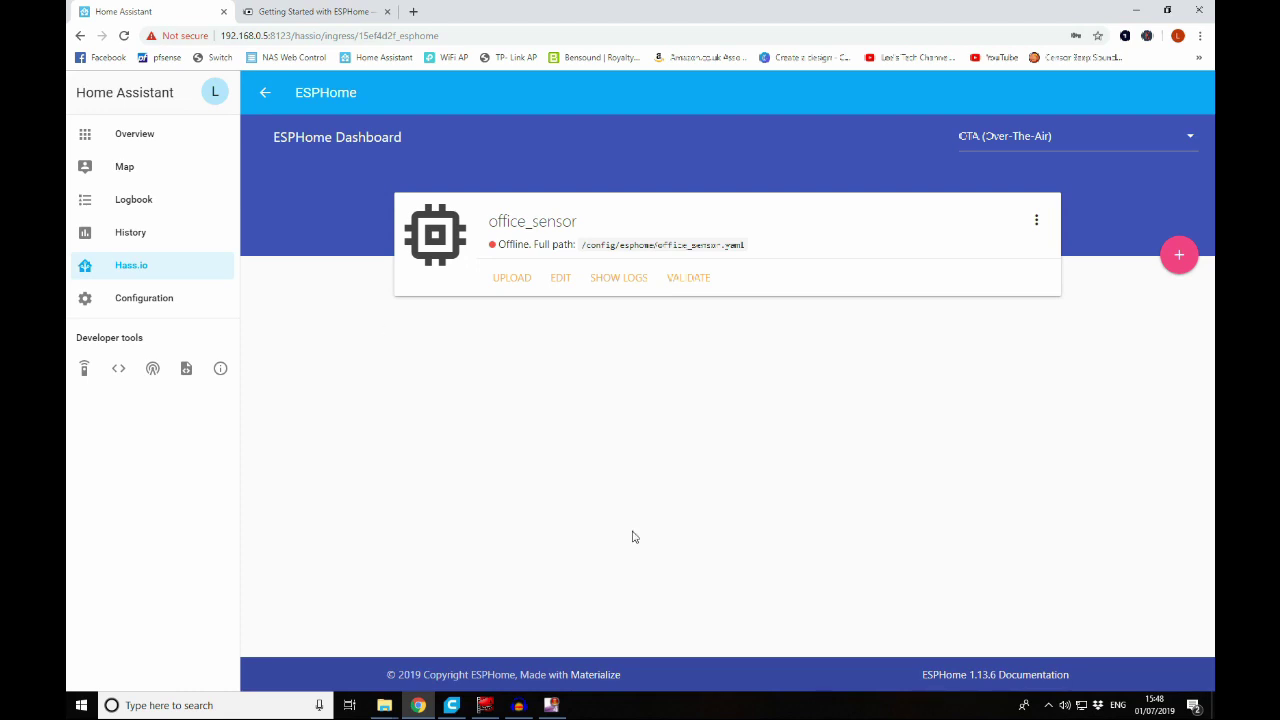
- Compile the office_sensor firmware and download the resulting office_sensor.bin binary
left_click(1037, 222)
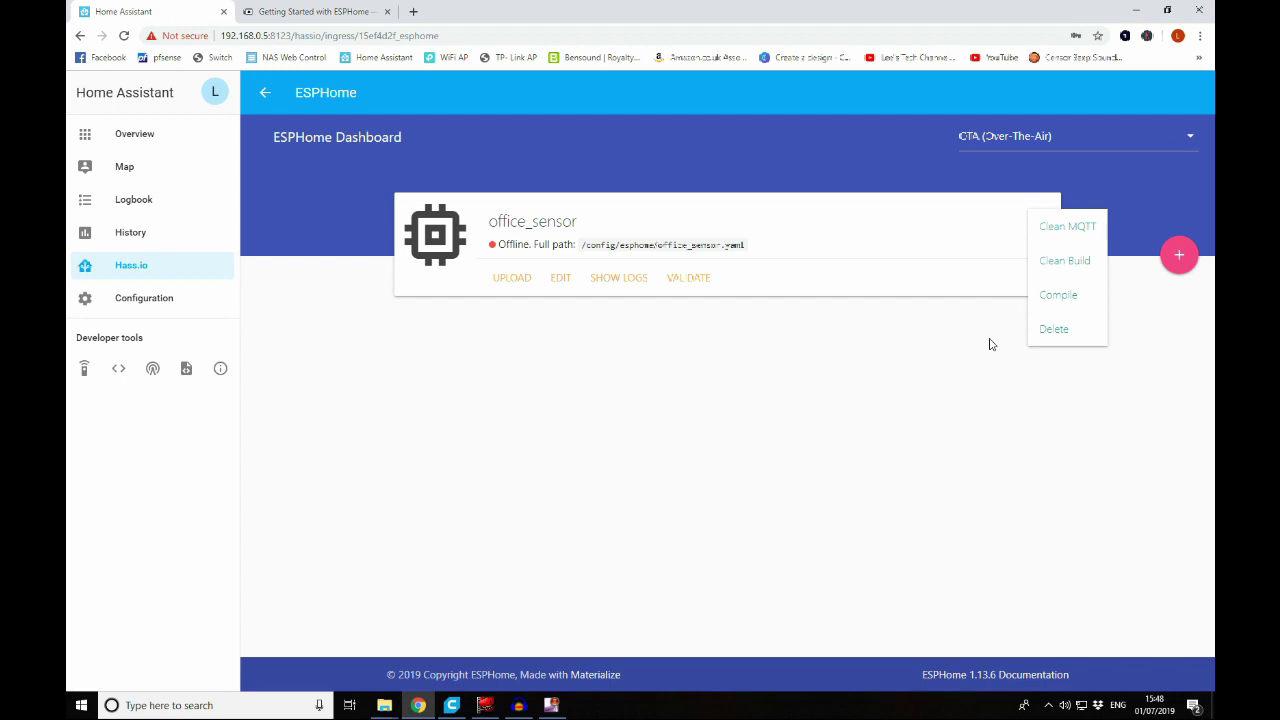
left_click(1058, 296)
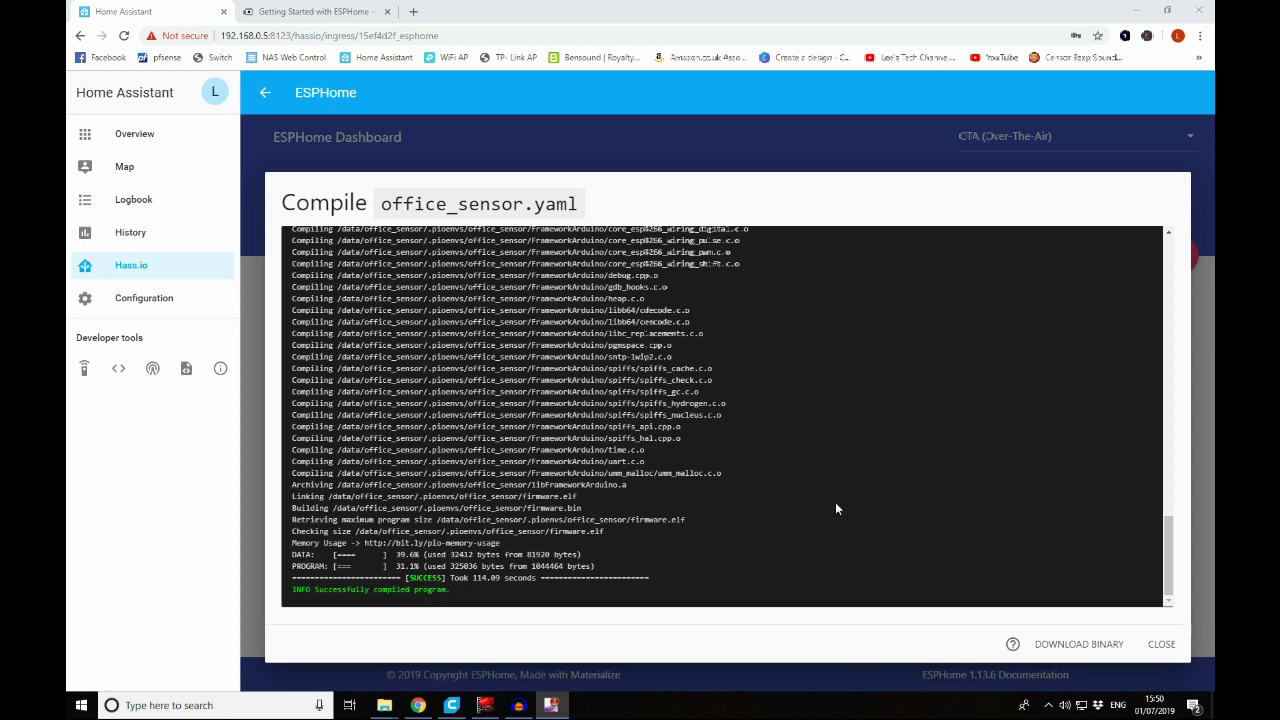
left_click(1079, 643)
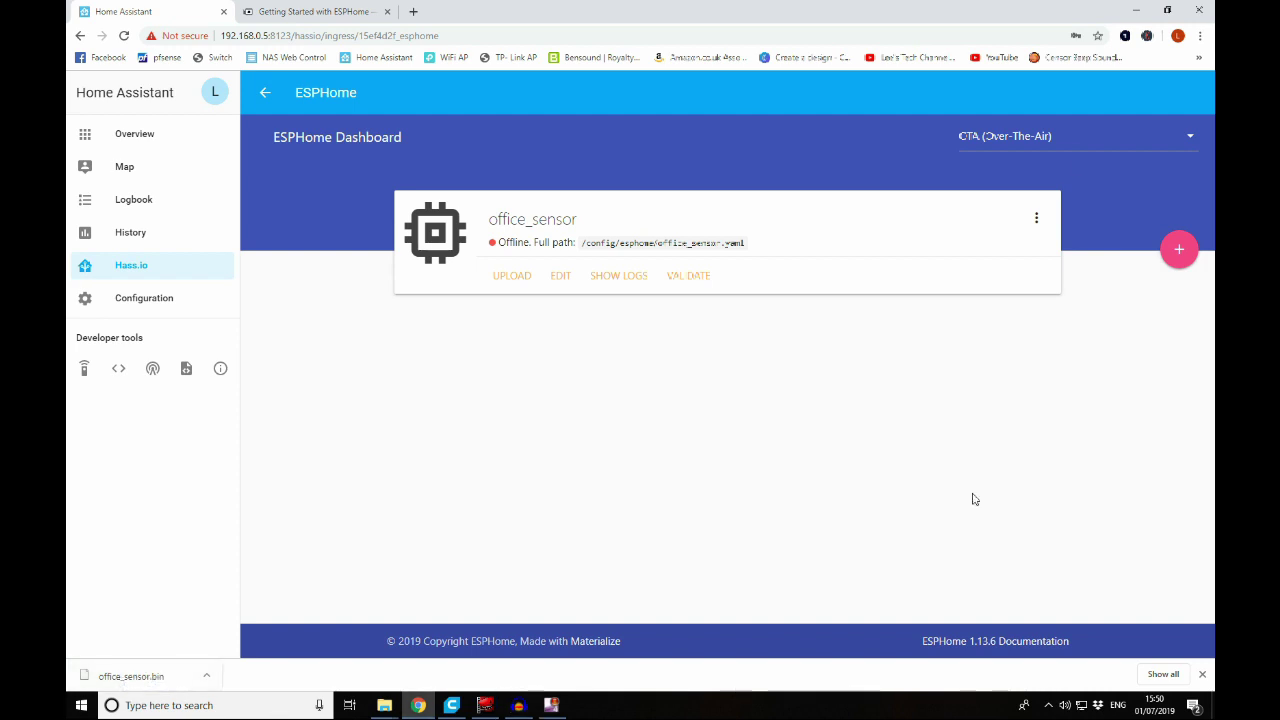
- Launch ESPHome-Flasher from the desktop, then relaunch it with Run as administrator
left_click(1136, 10)
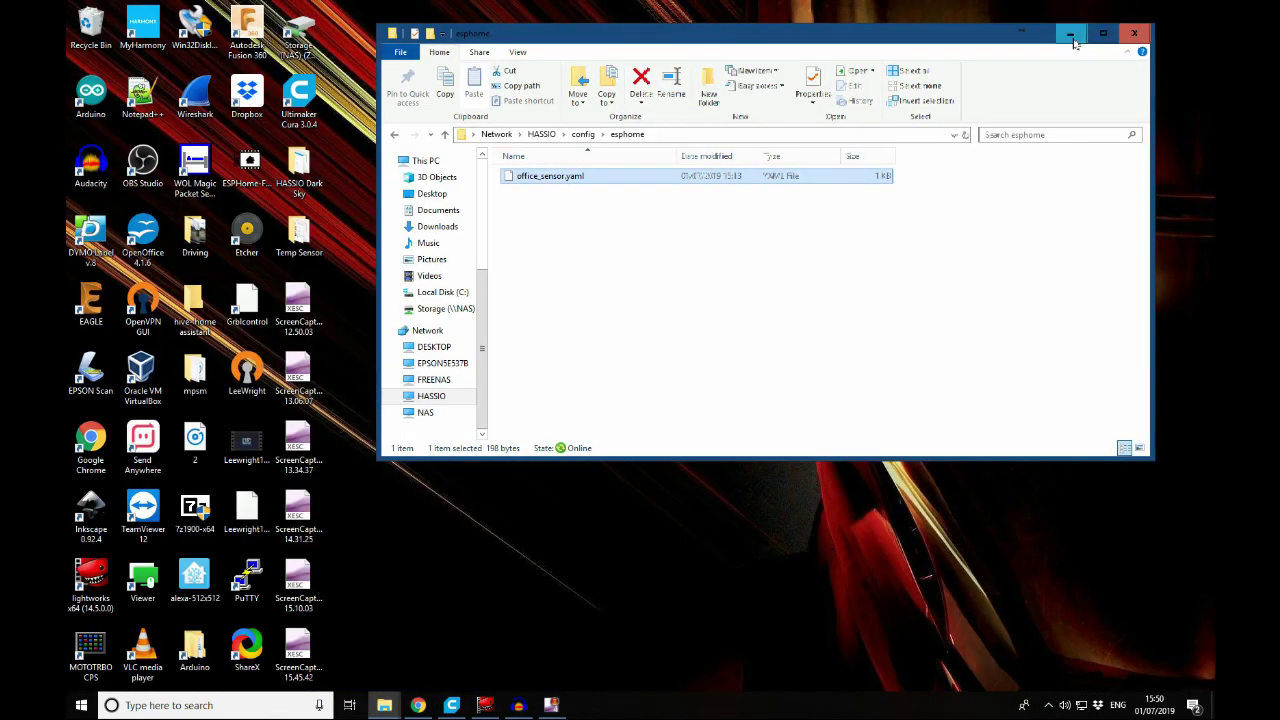
left_click(1068, 35)
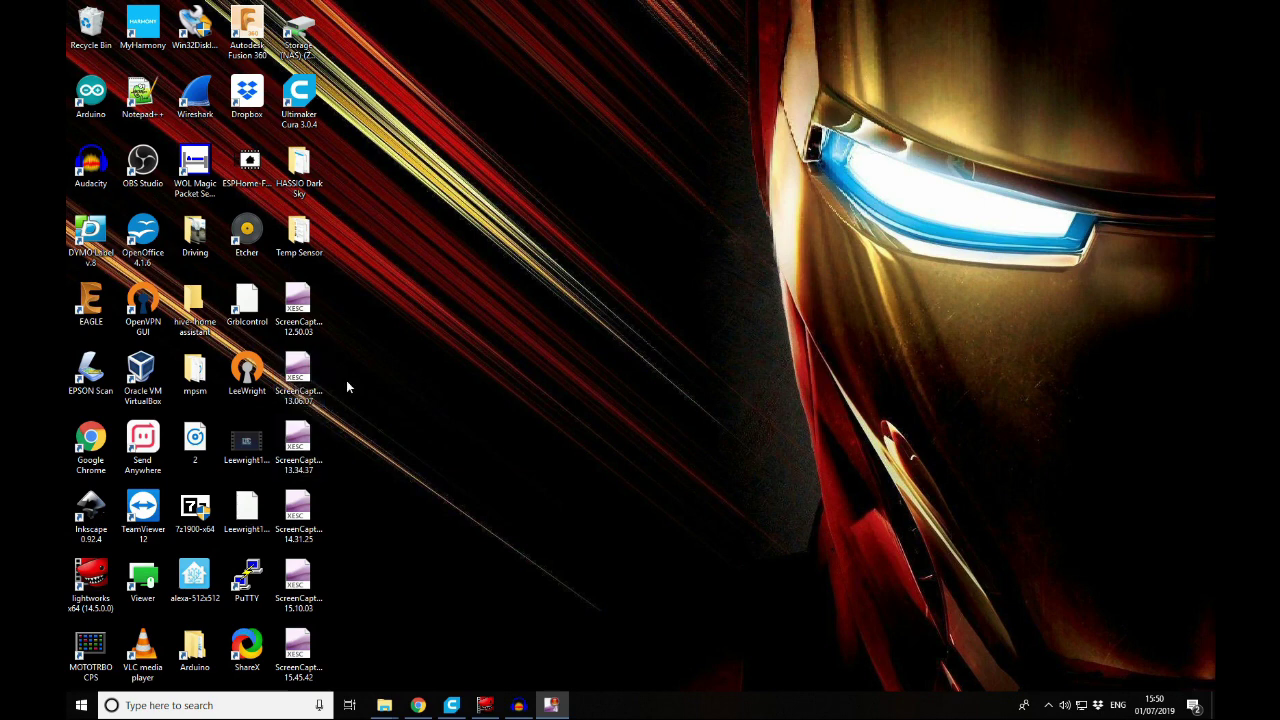
left_click(259, 177)
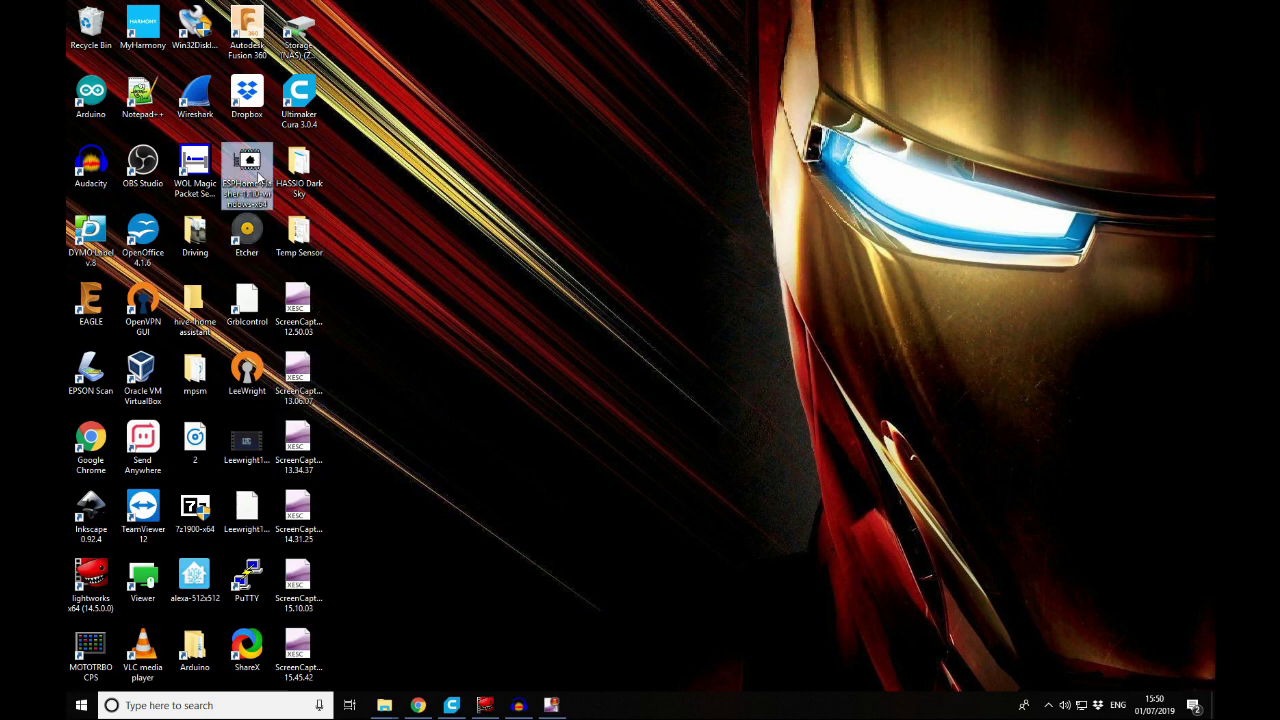
double_click(259, 177)
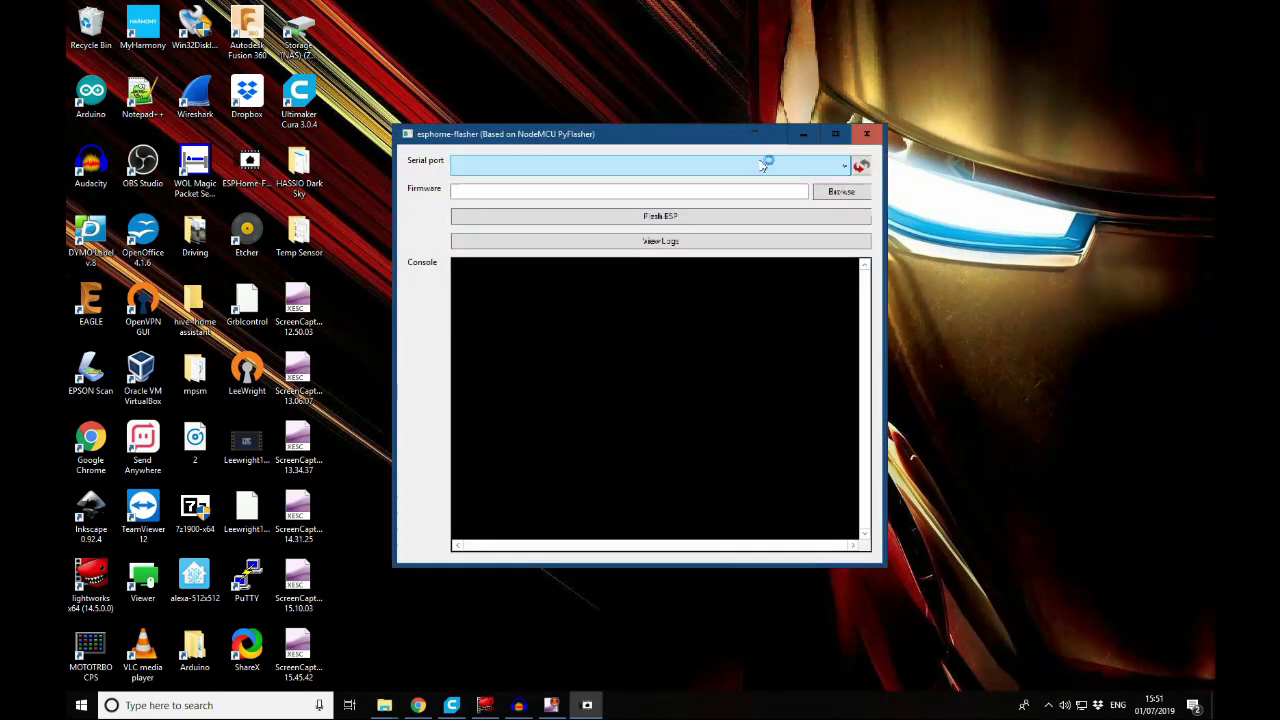
left_click(874, 135)
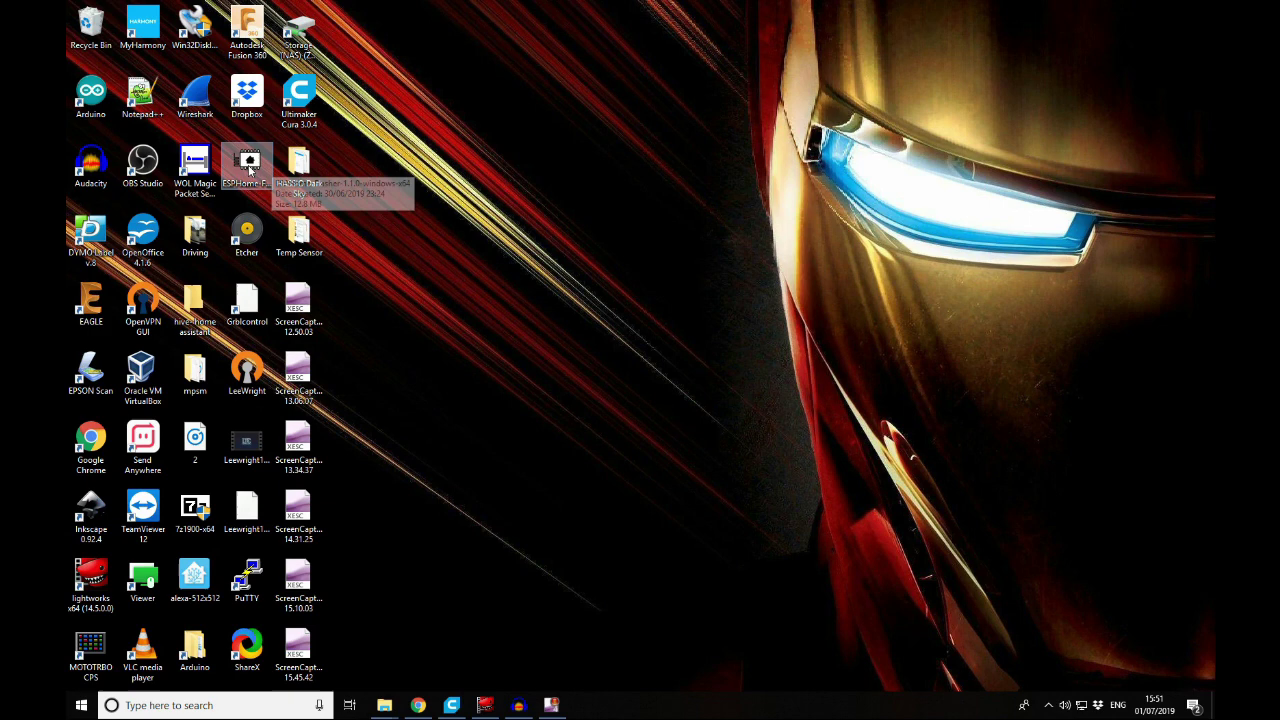
right_click(250, 170)
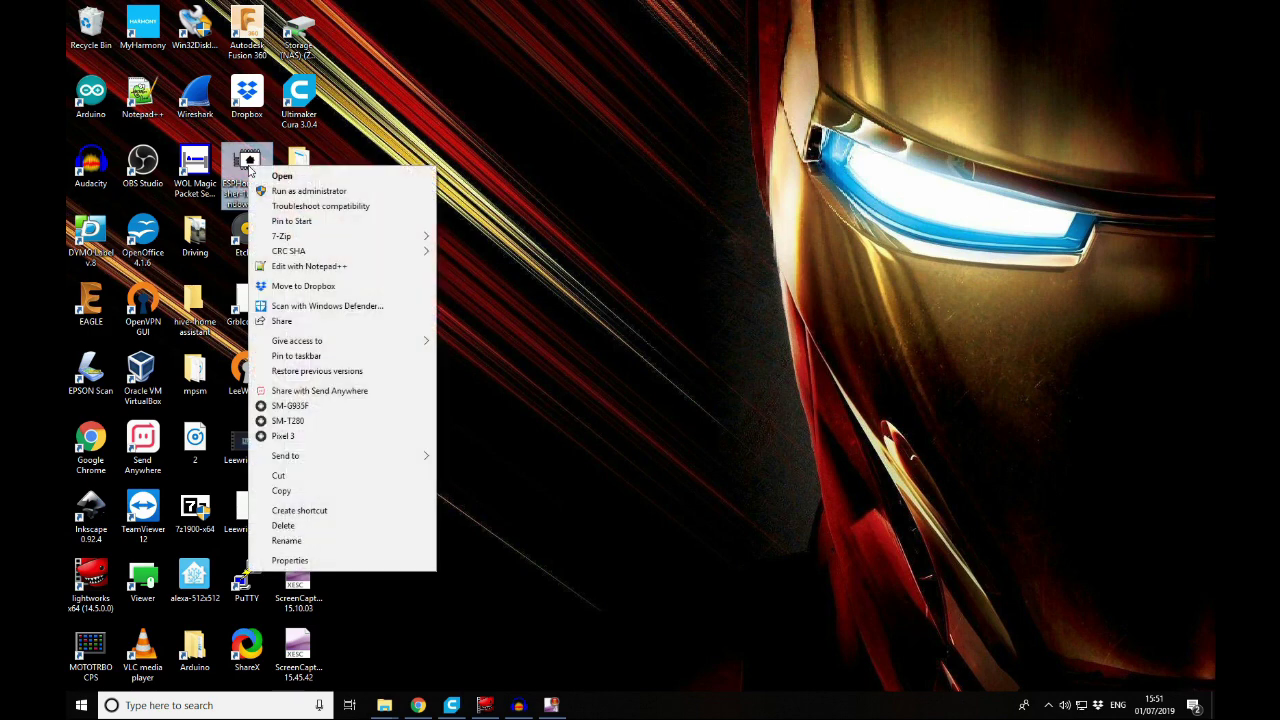
left_click(300, 191)
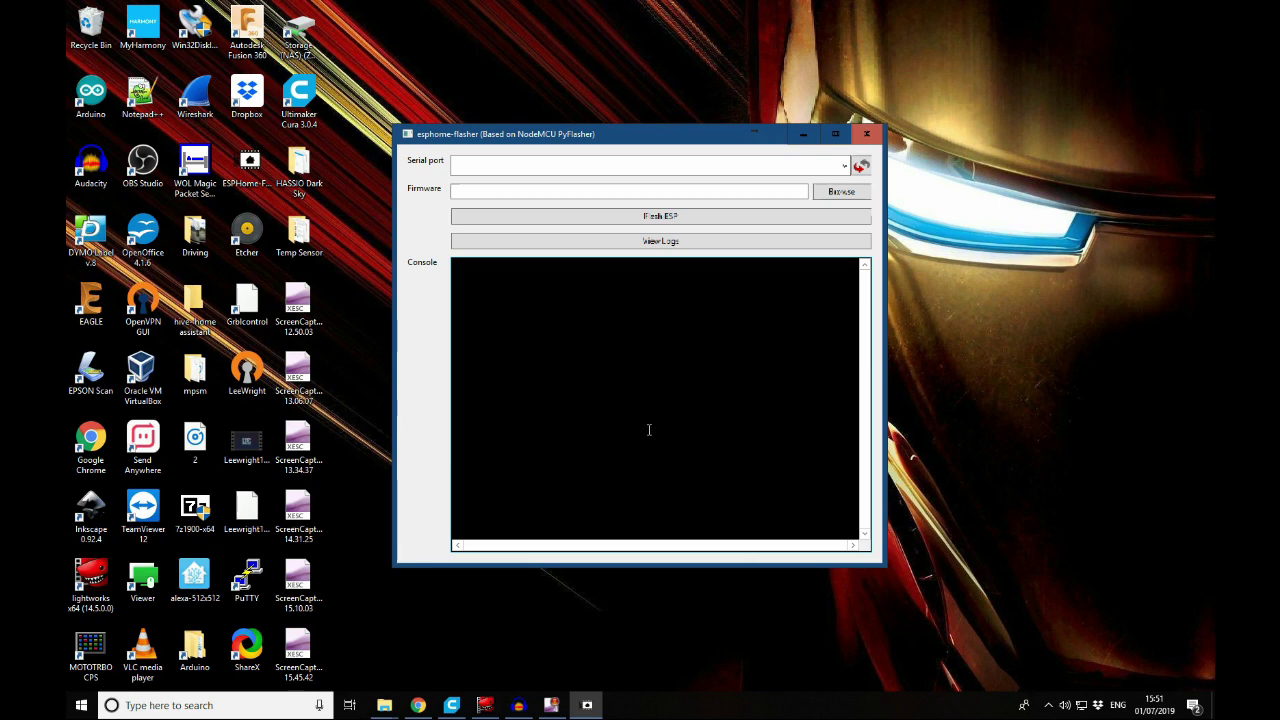
- Refresh the serial port list and select COM7 in esphome-flasher
left_click(861, 170)
left_click(845, 166)
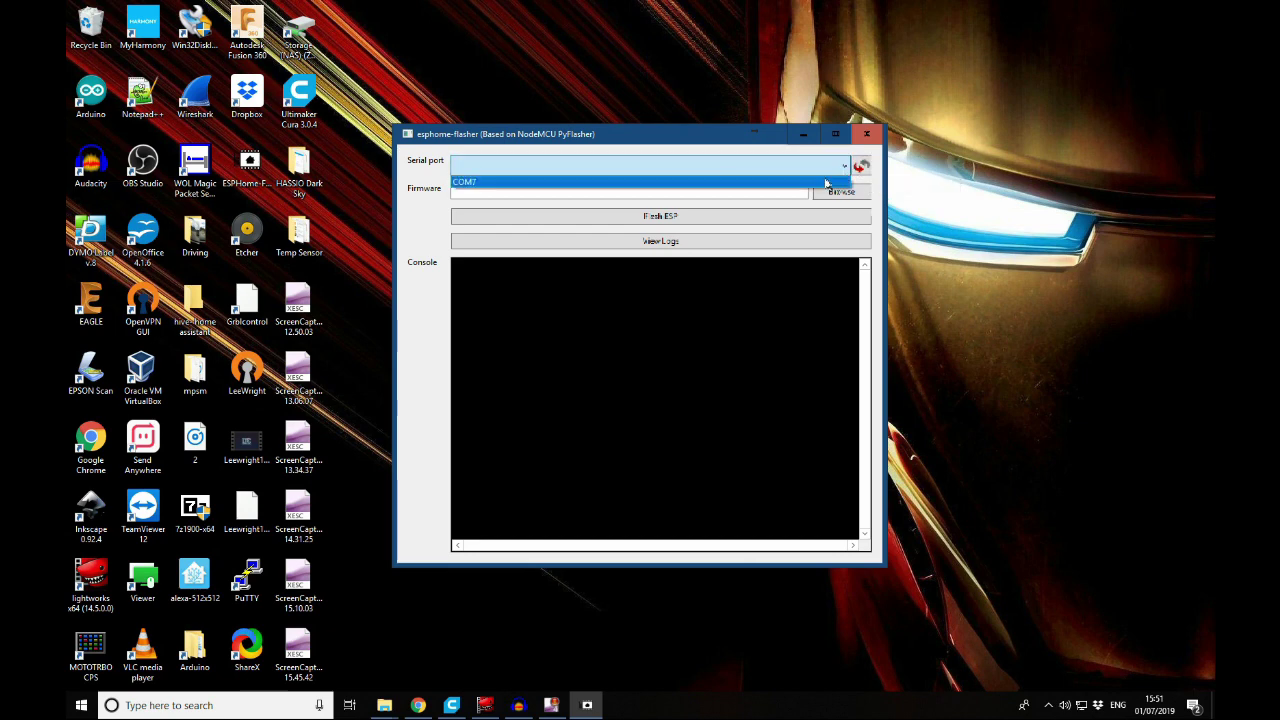
left_click(826, 183)
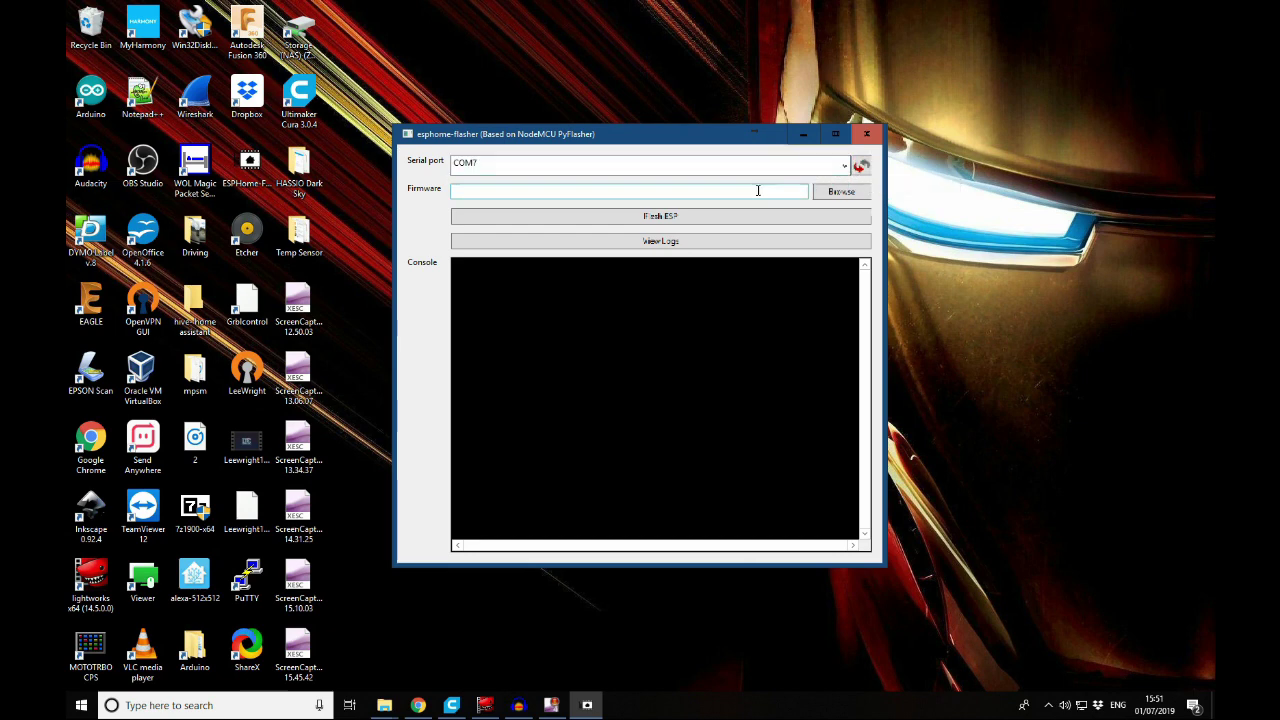
- Browse Downloads and Desktop1\Downloads for the firmware file, then cancel the file picker
left_click(838, 200)
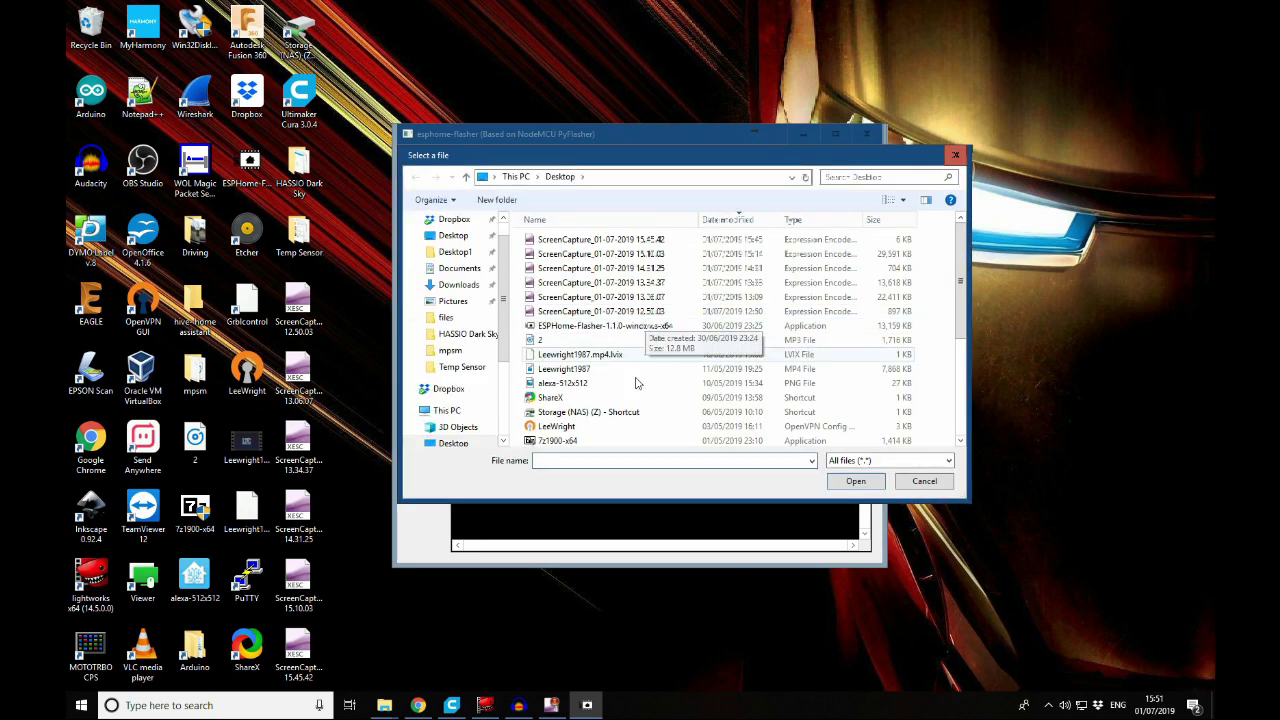
left_click(456, 287)
scroll(504, 306, "down", 1)
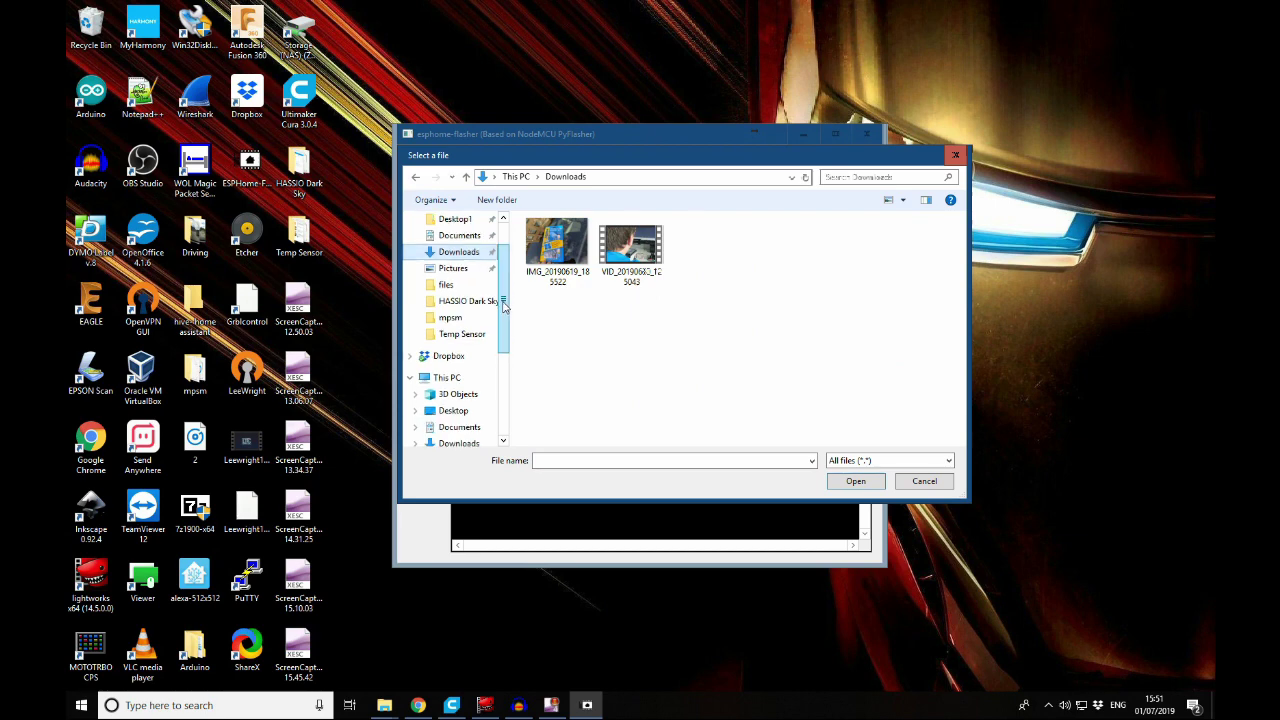
scroll(504, 306, "up", 2)
left_click(466, 279)
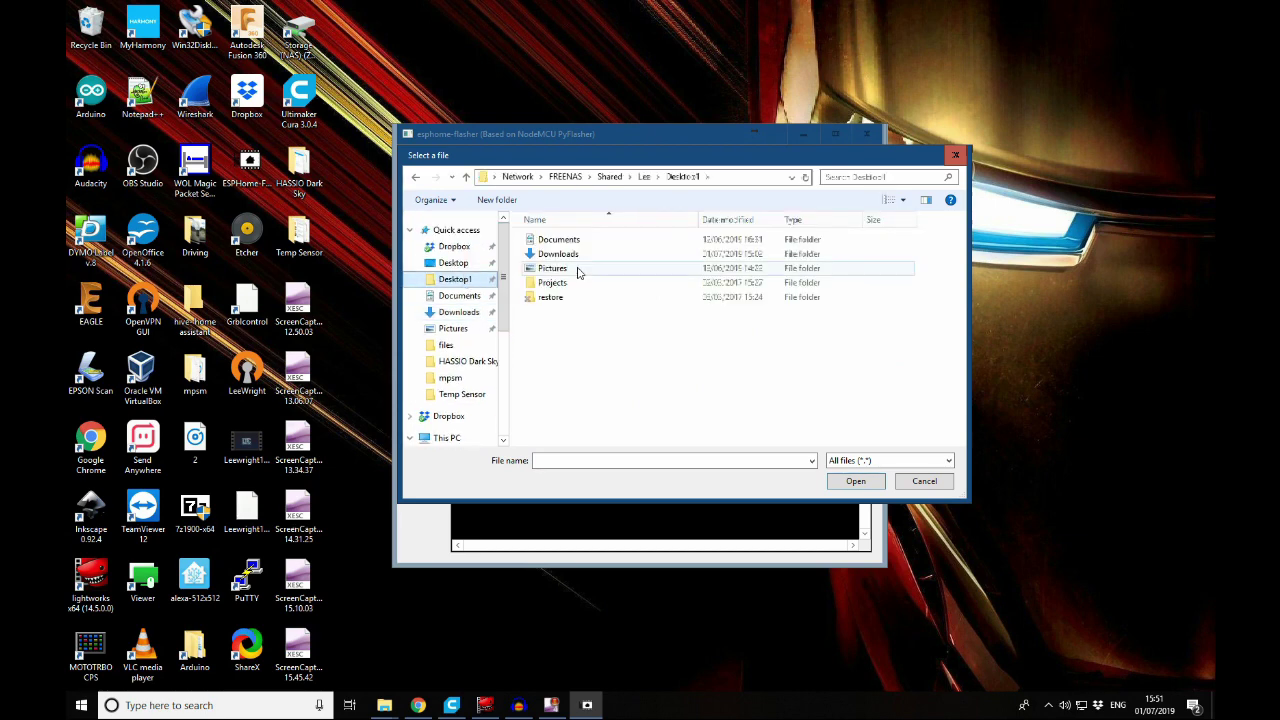
left_click(587, 254)
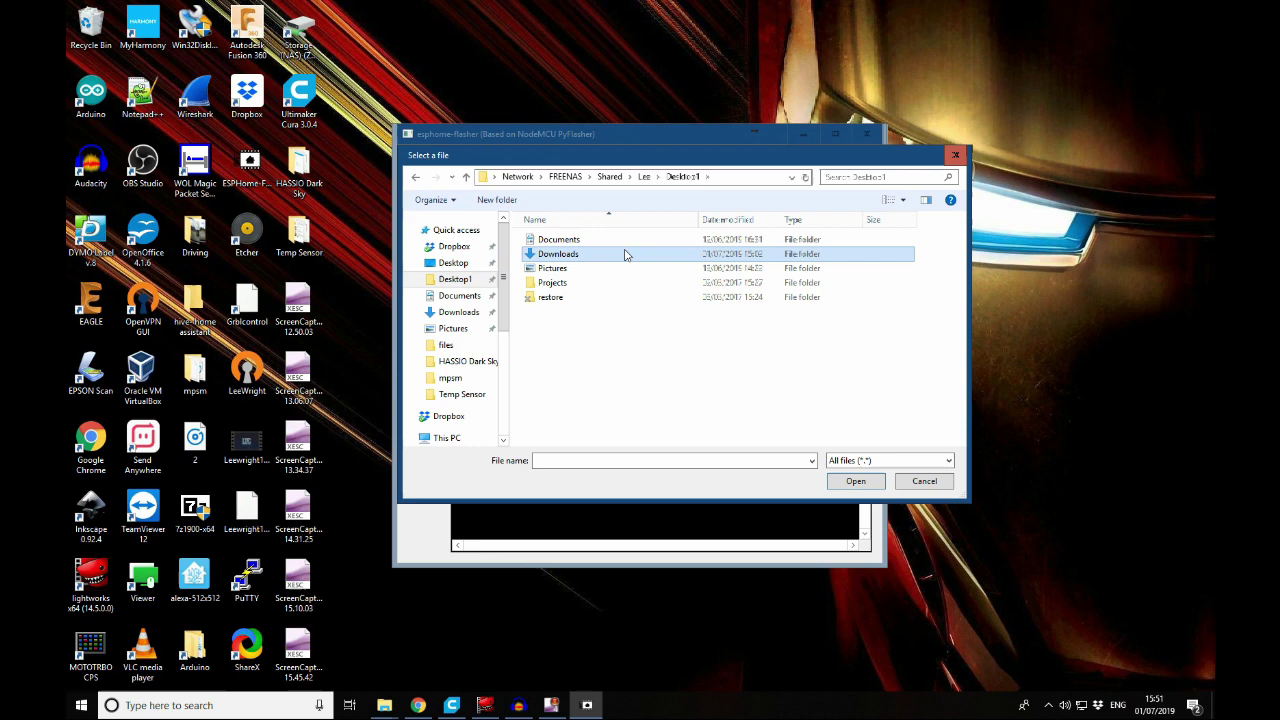
double_click(587, 255)
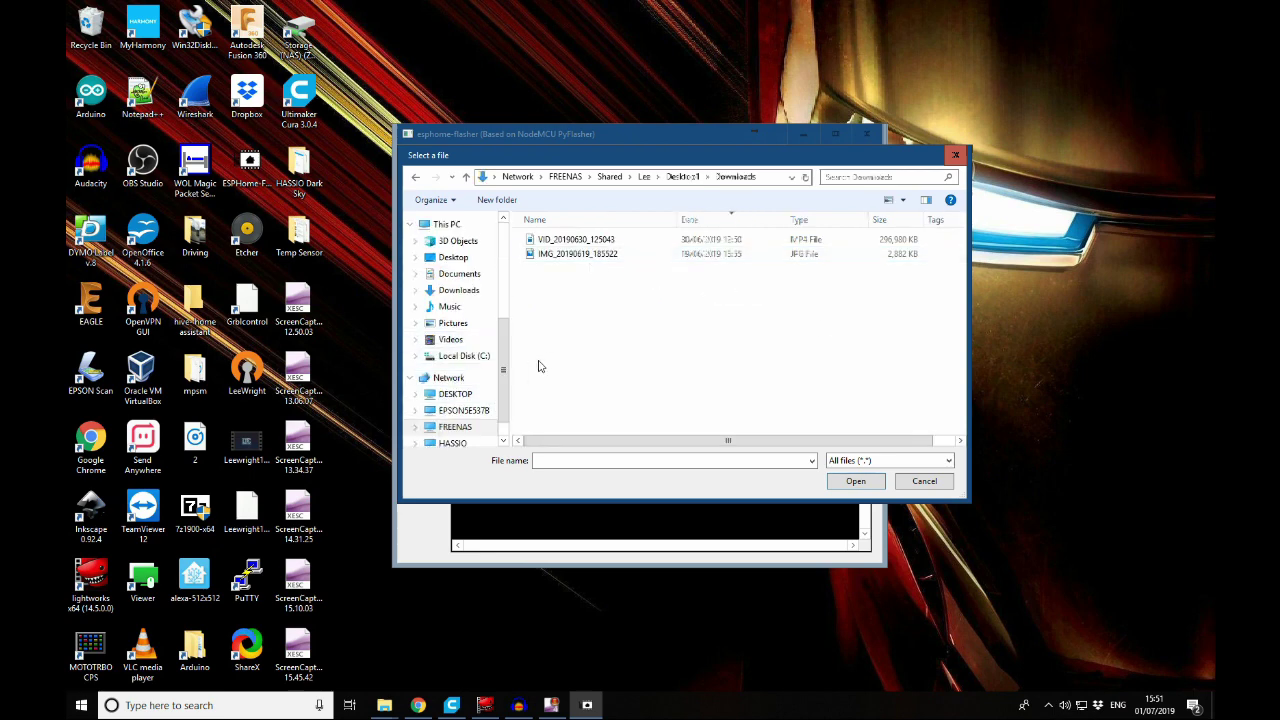
scroll(470, 380, "up", 2)
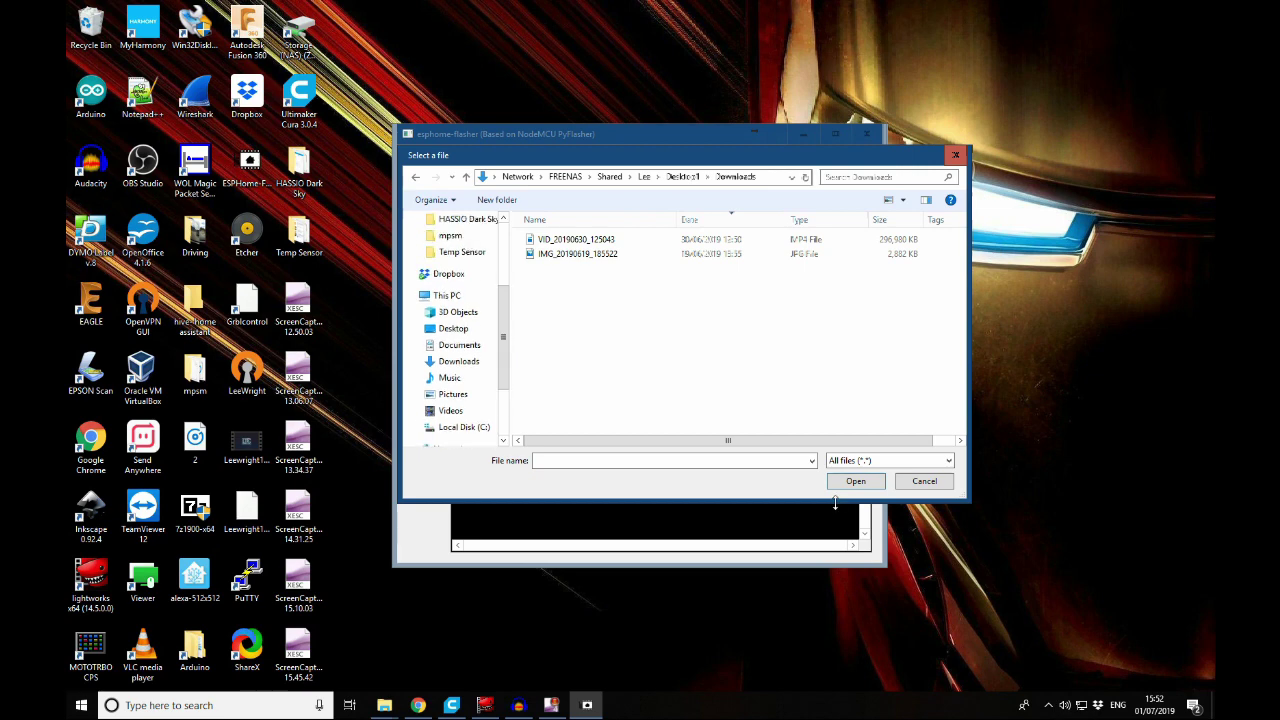
left_click(924, 481)
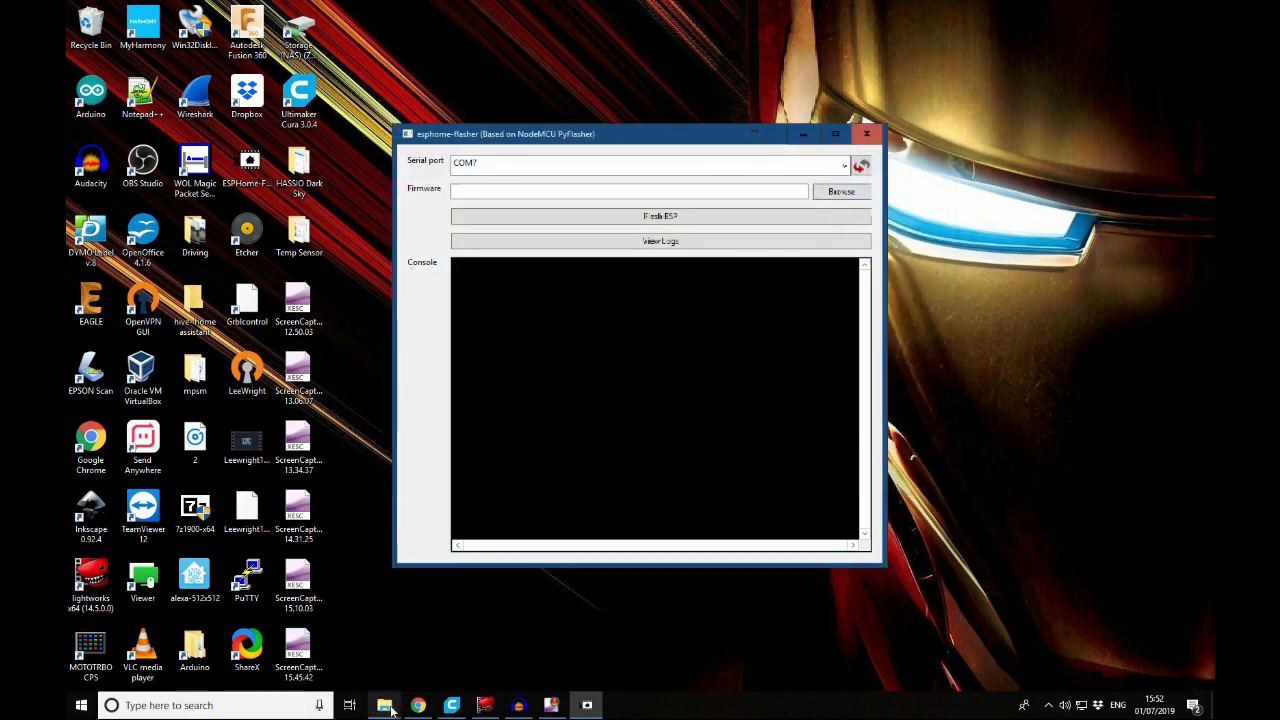
- Show the downloaded office_sensor.bin in its folder and copy it
left_click(418, 705)
left_click(206, 675)
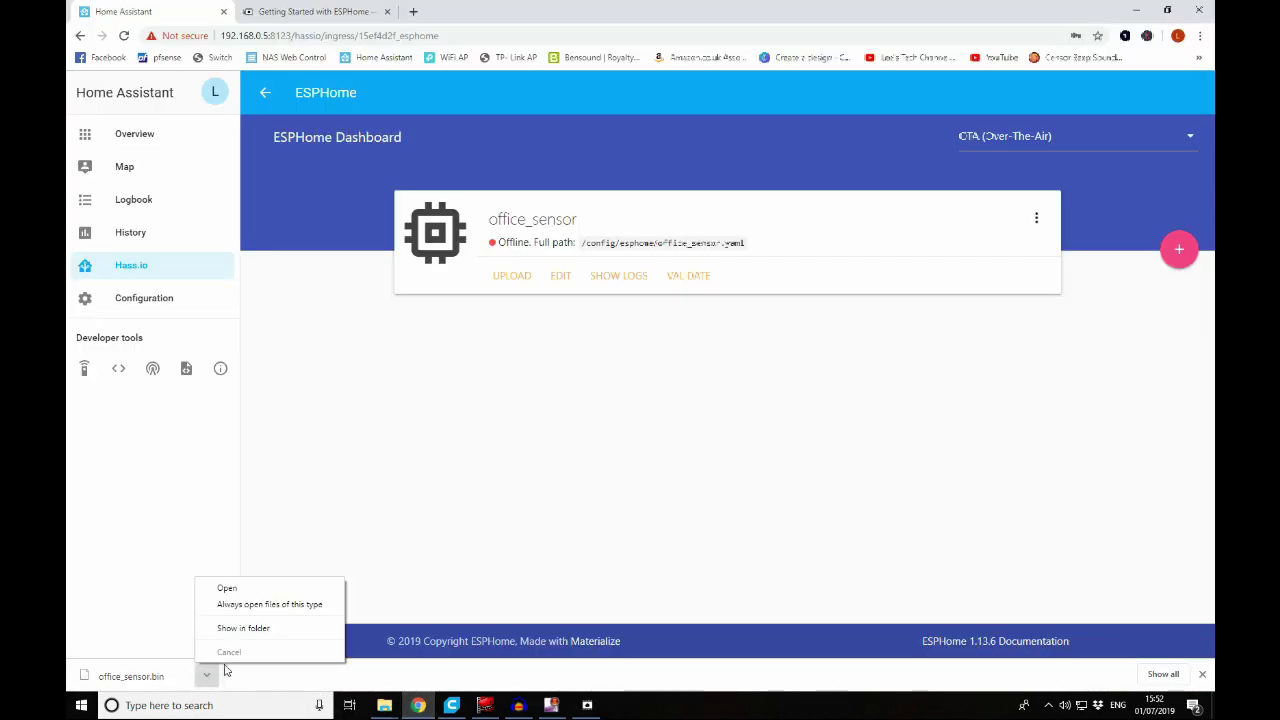
left_click(233, 628)
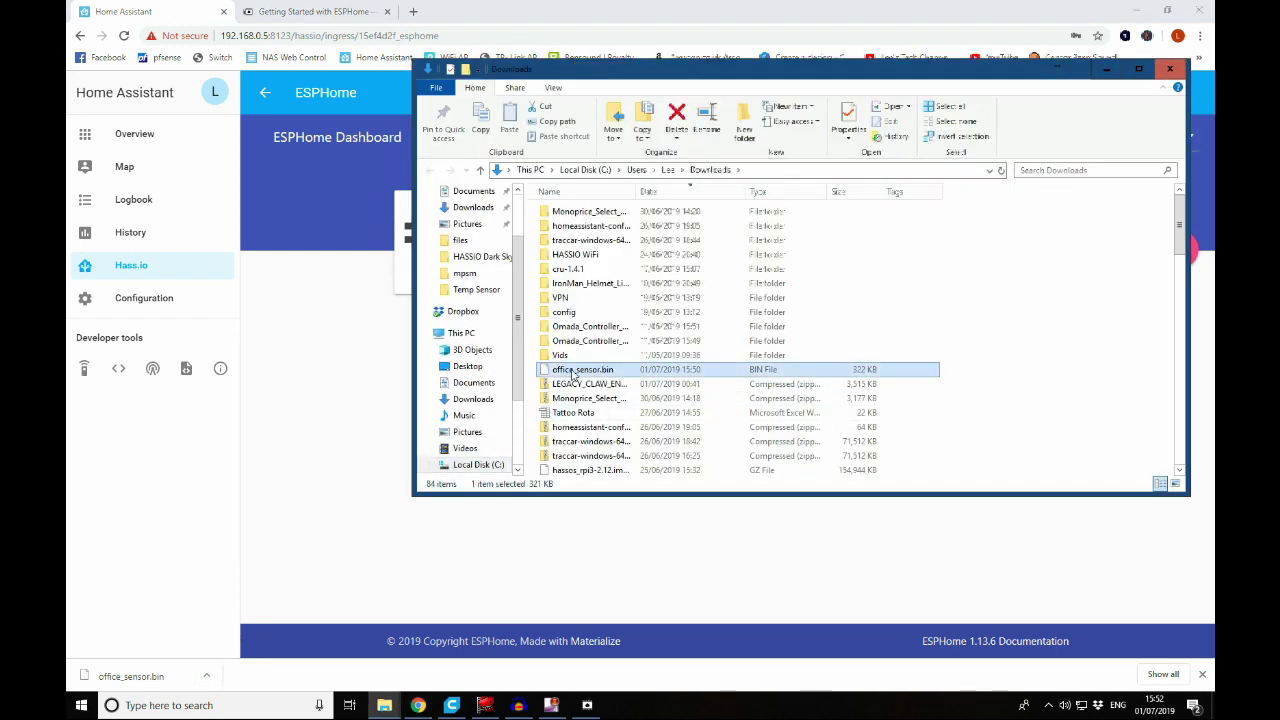
right_click(575, 373)
left_click(484, 319)
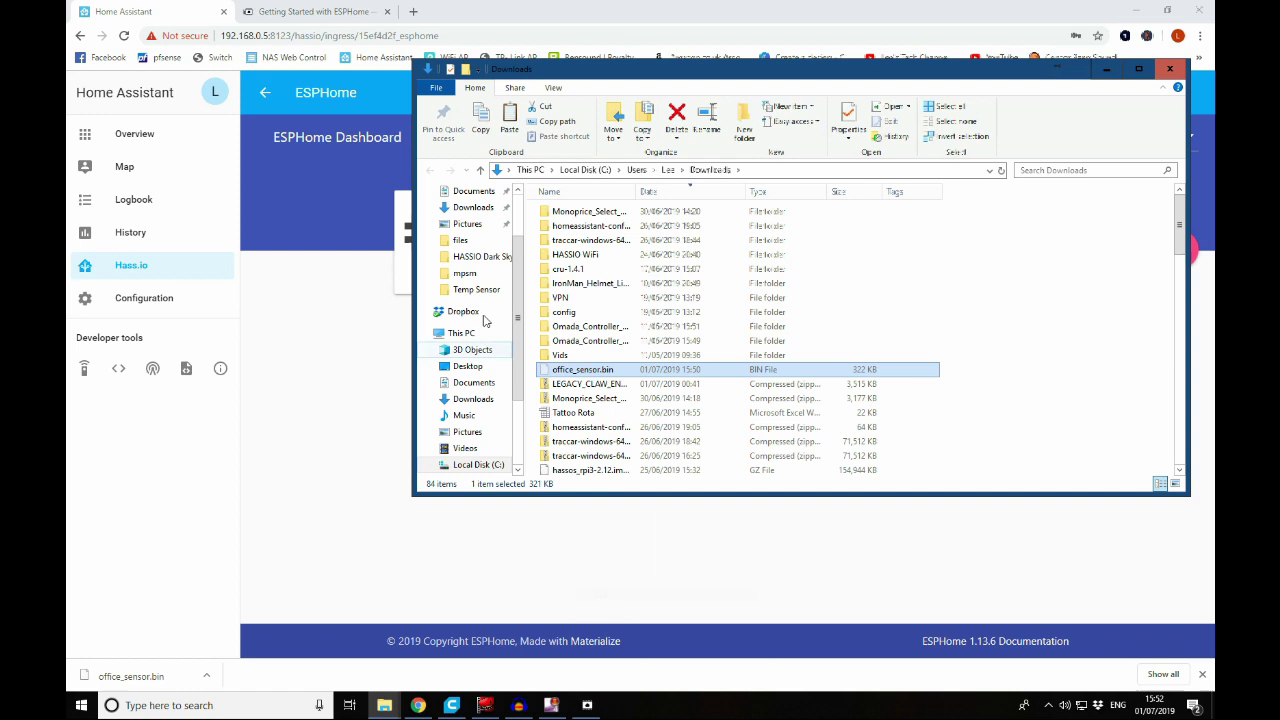
- Paste office_sensor.bin into the Desktop folder
scroll(478, 240, "up", 2)
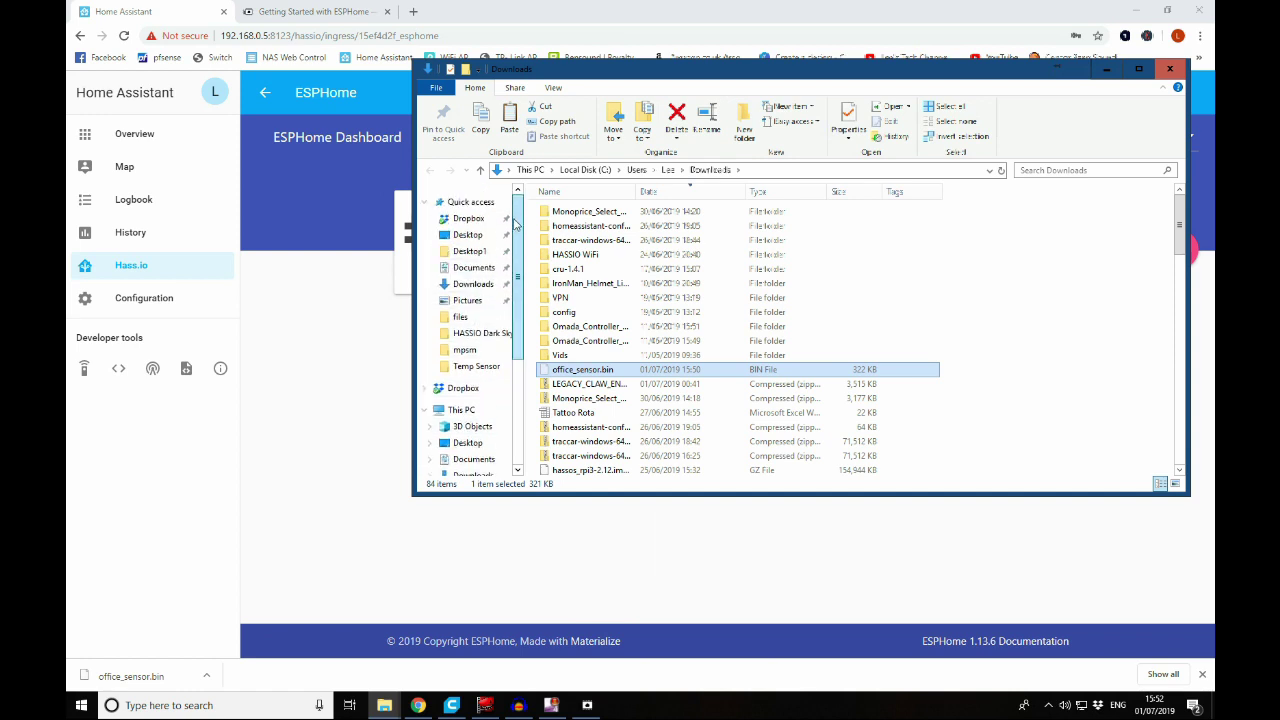
left_click(481, 234)
right_click(1026, 306)
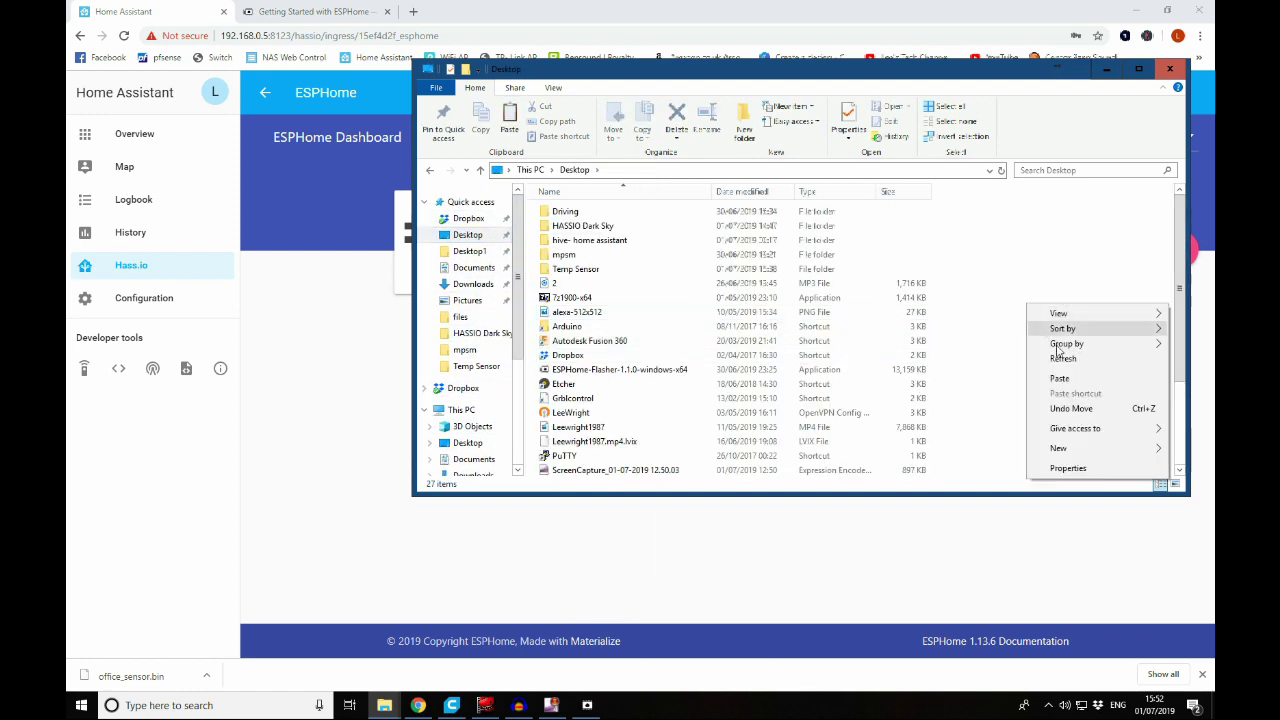
left_click(1059, 378)
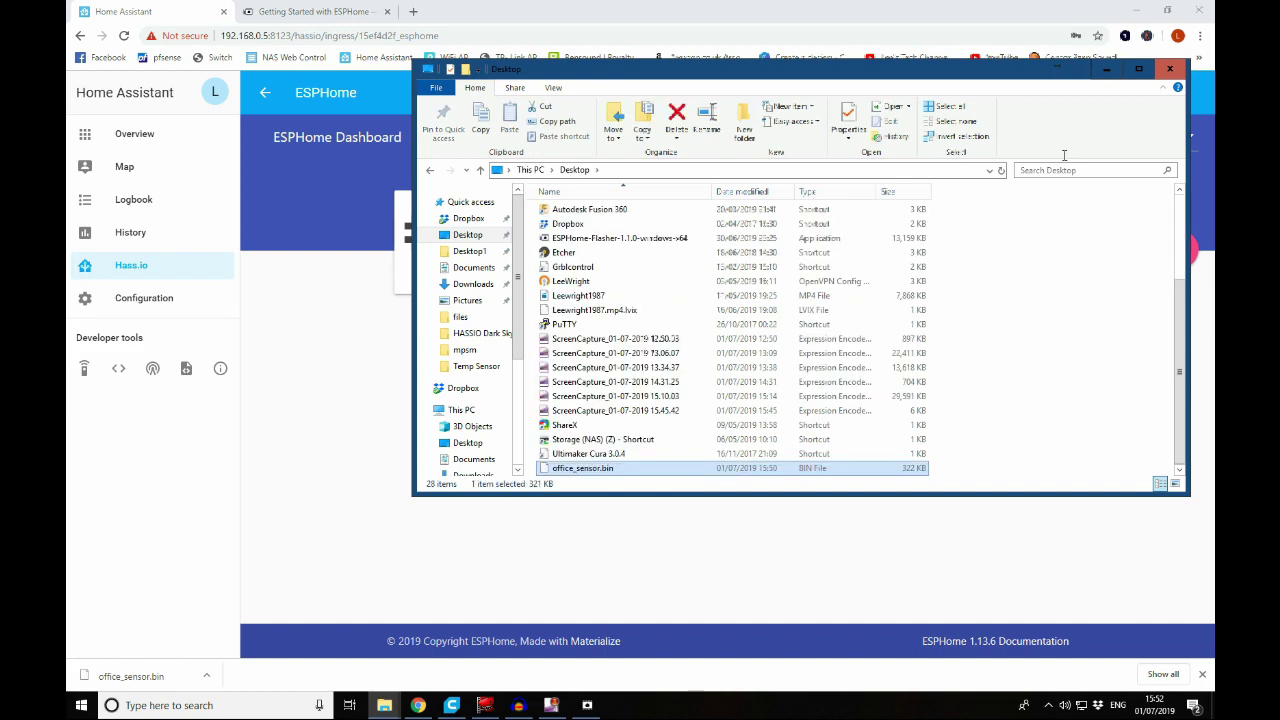
- Choose Desktop\office_sensor.bin as the firmware and flash it, retrying after the PermissionError
left_click(1106, 69)
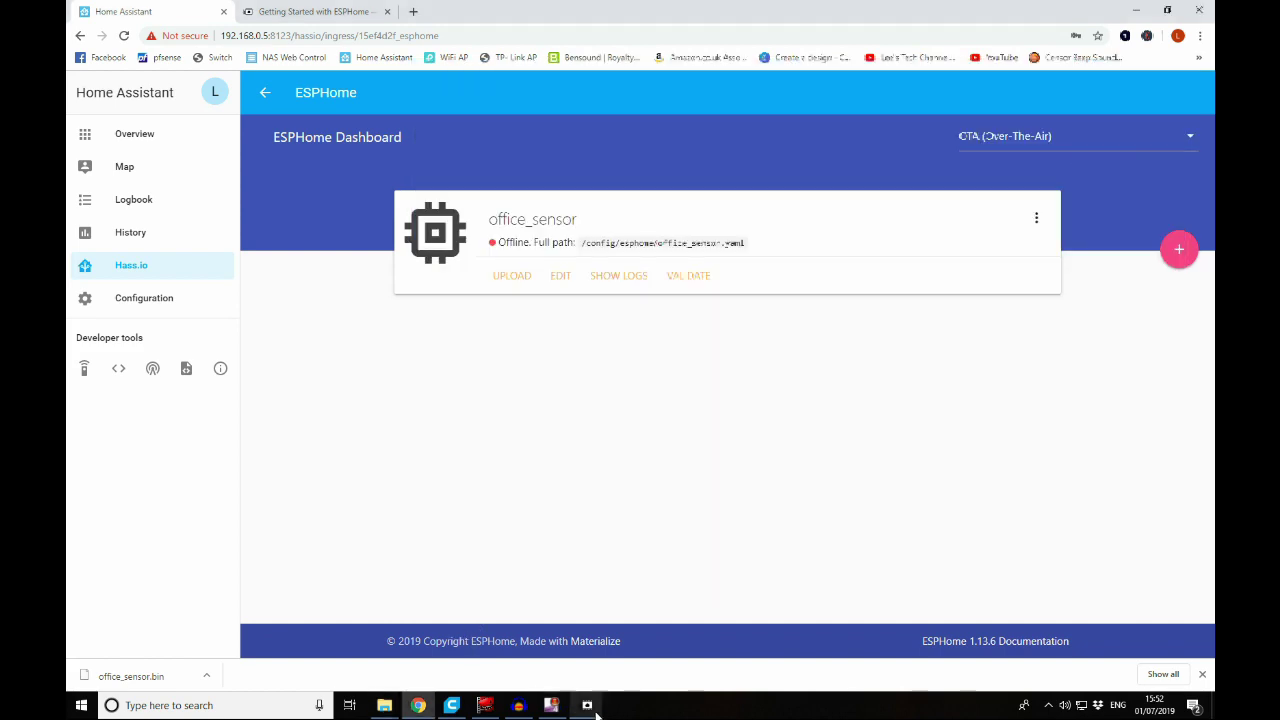
left_click(590, 708)
left_click(835, 192)
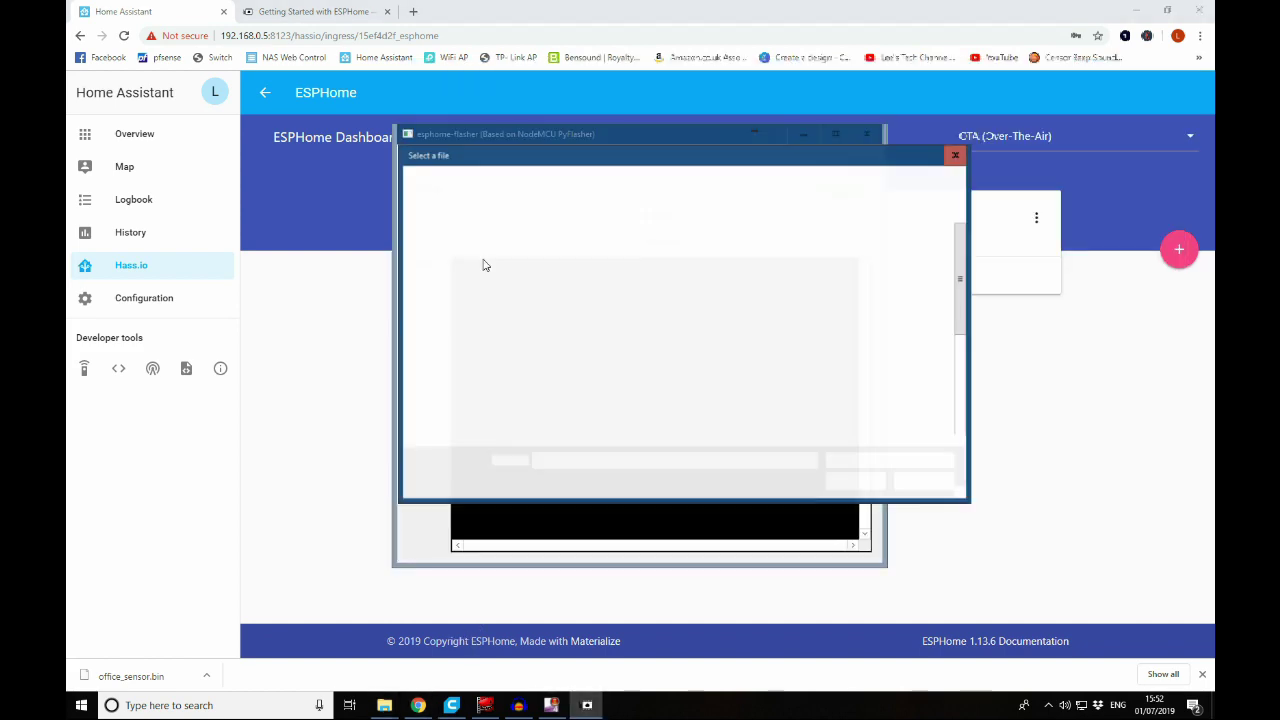
left_click(473, 268)
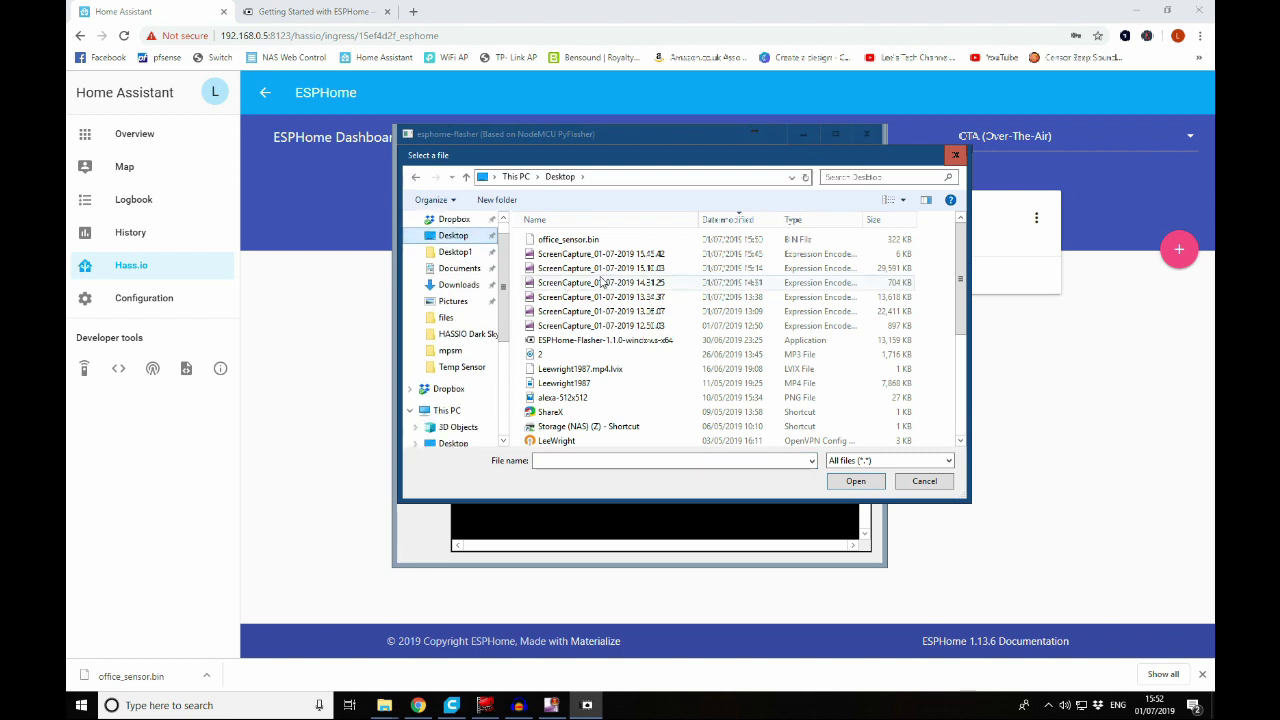
left_click(570, 240)
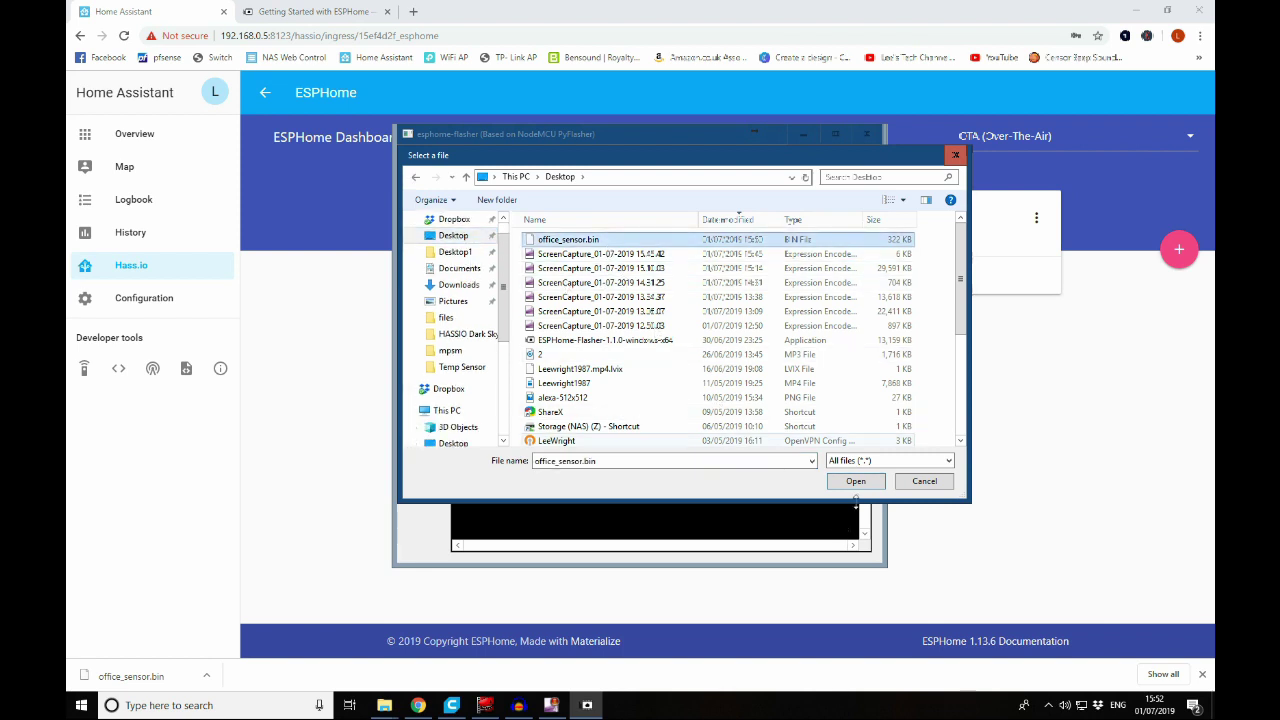
left_click(856, 481)
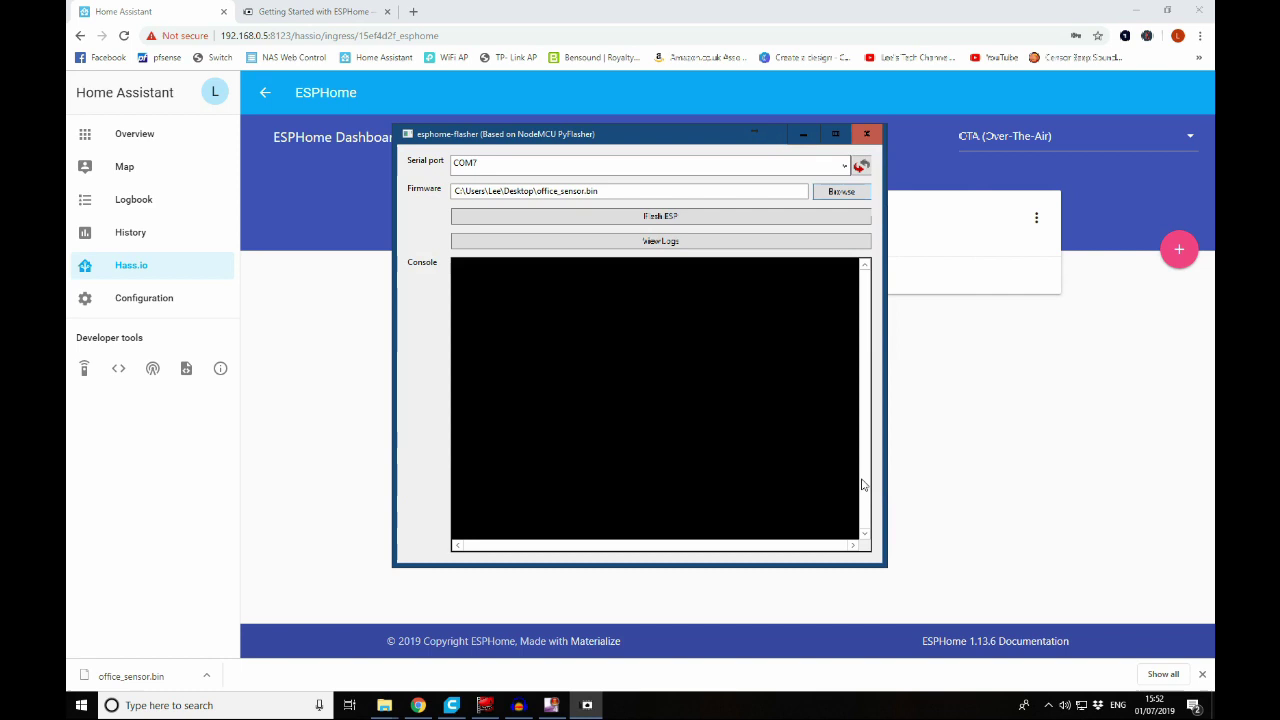
left_click(693, 215)
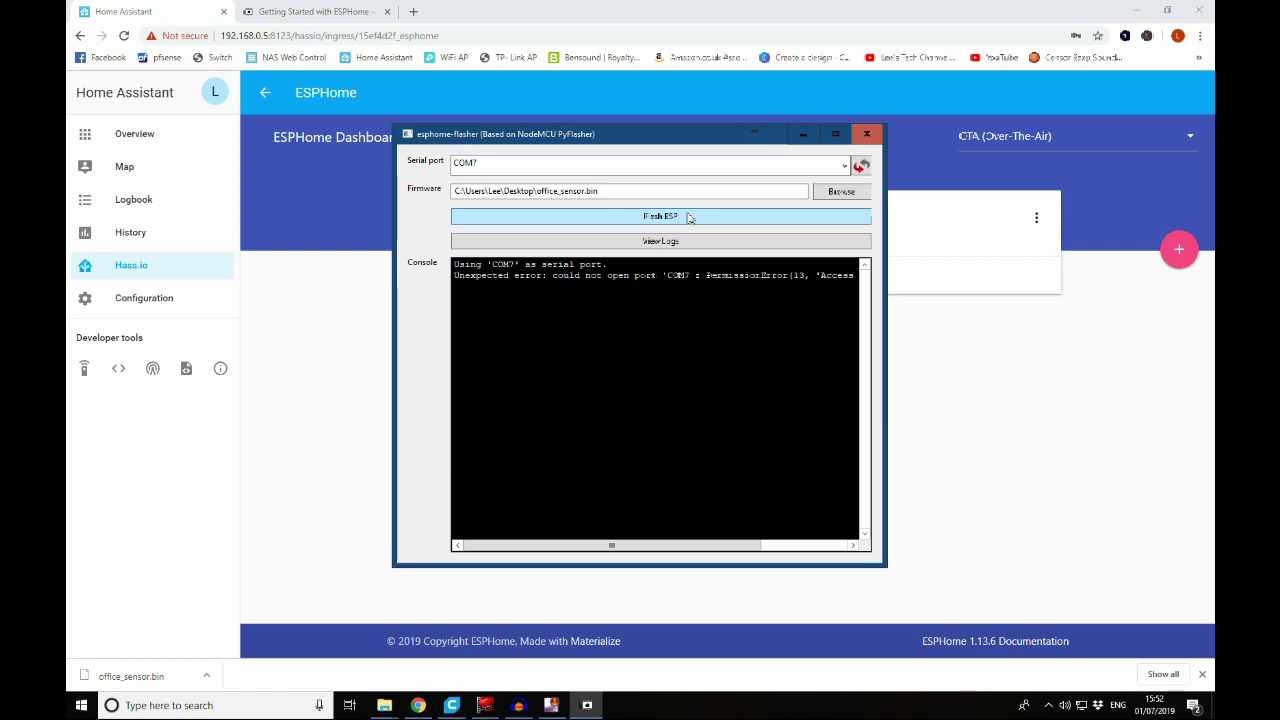
left_click(688, 217)
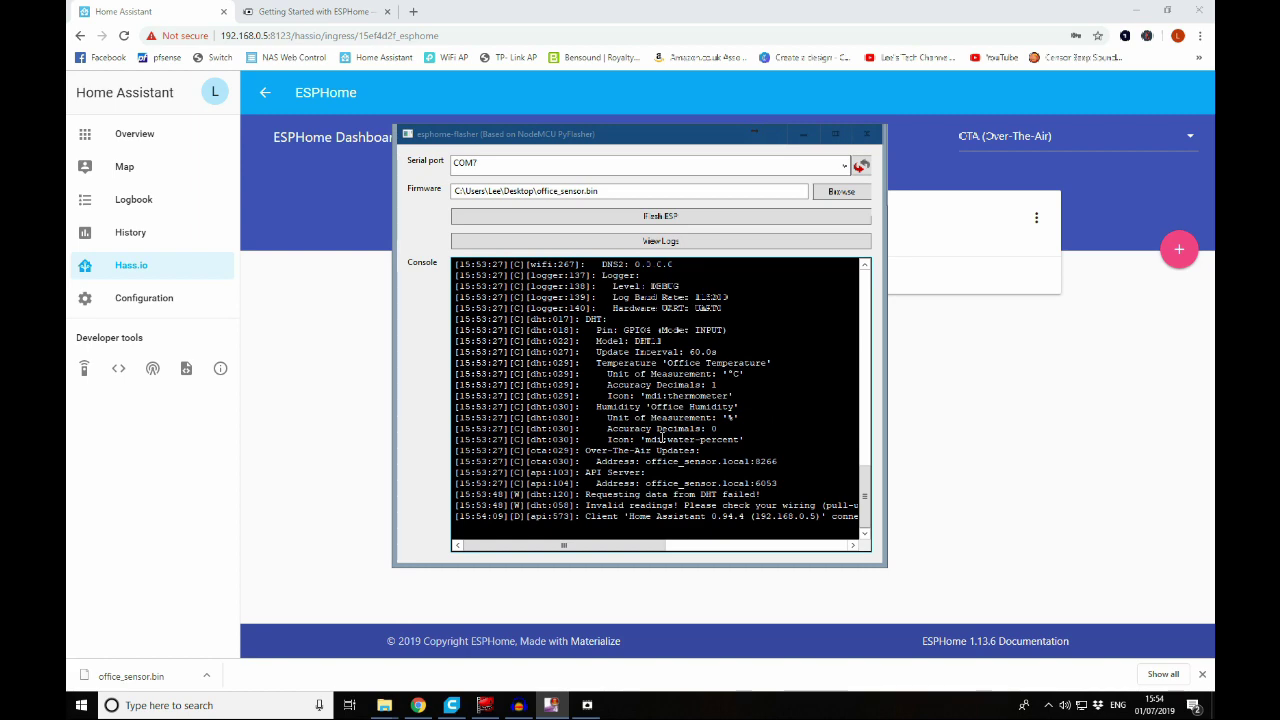
left_click_drag(866, 507, 860, 315)
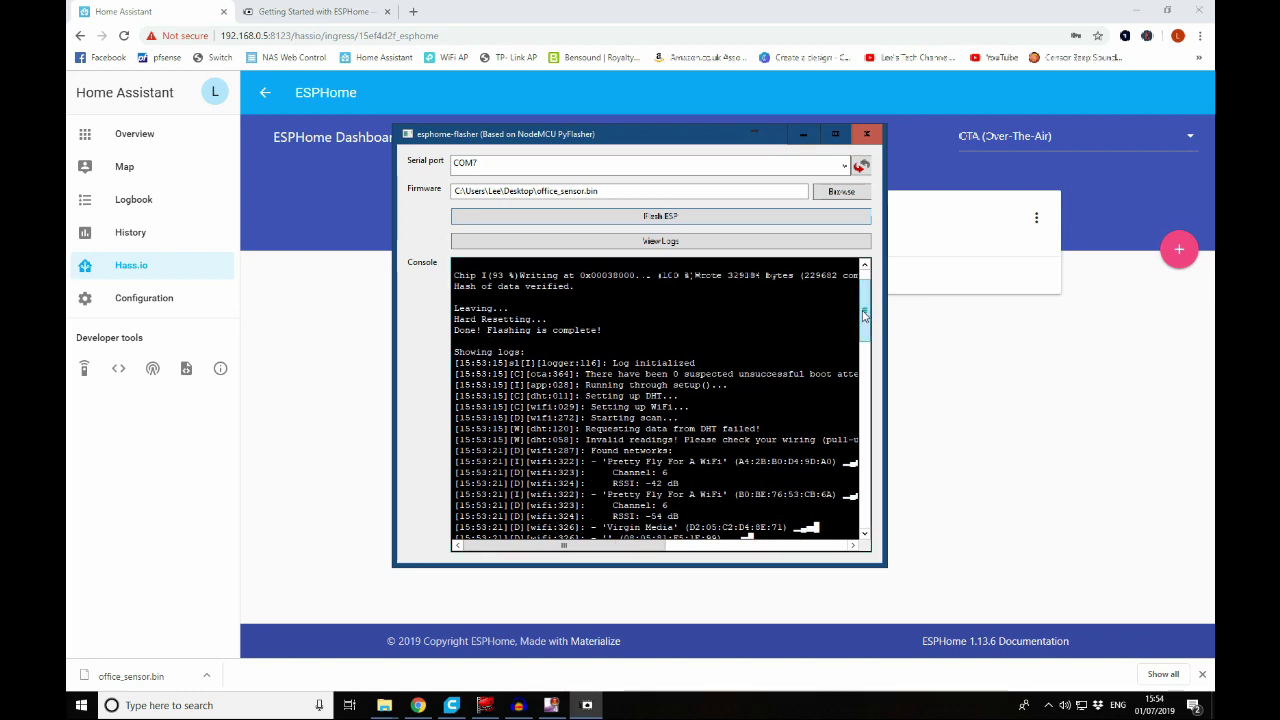
left_click_drag(866, 315, 869, 521)
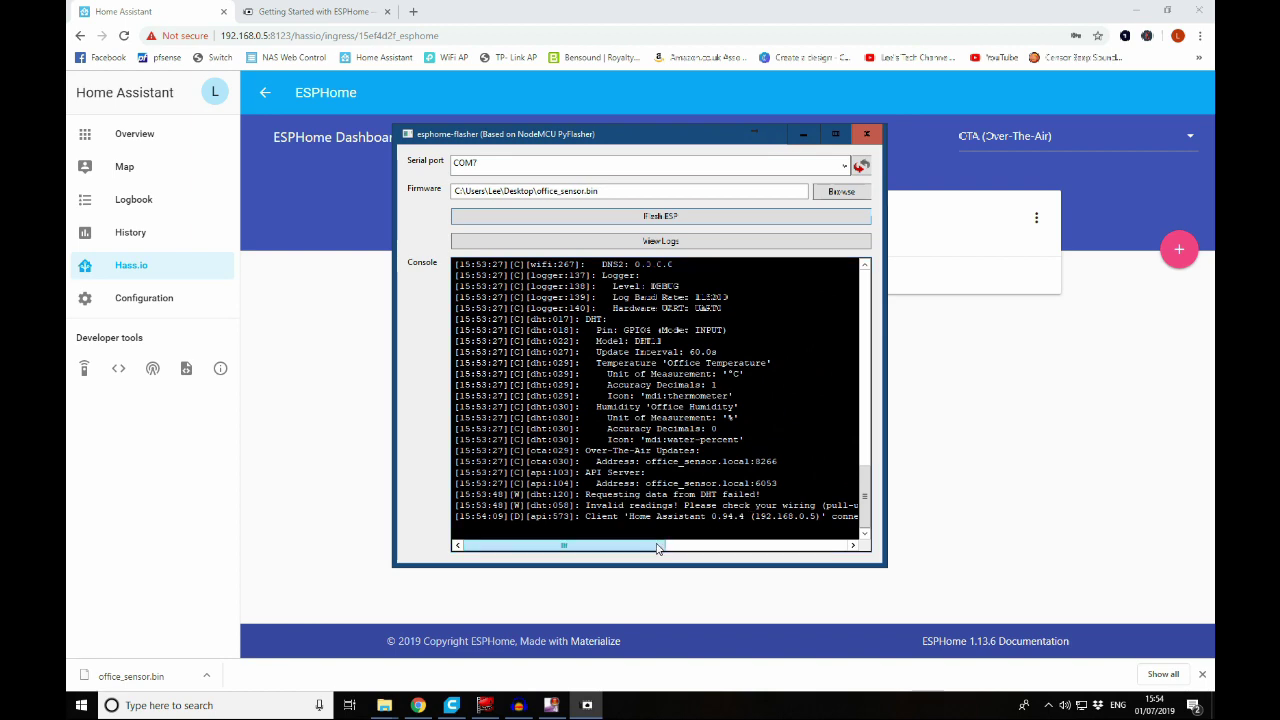
left_click_drag(660, 548, 631, 553)
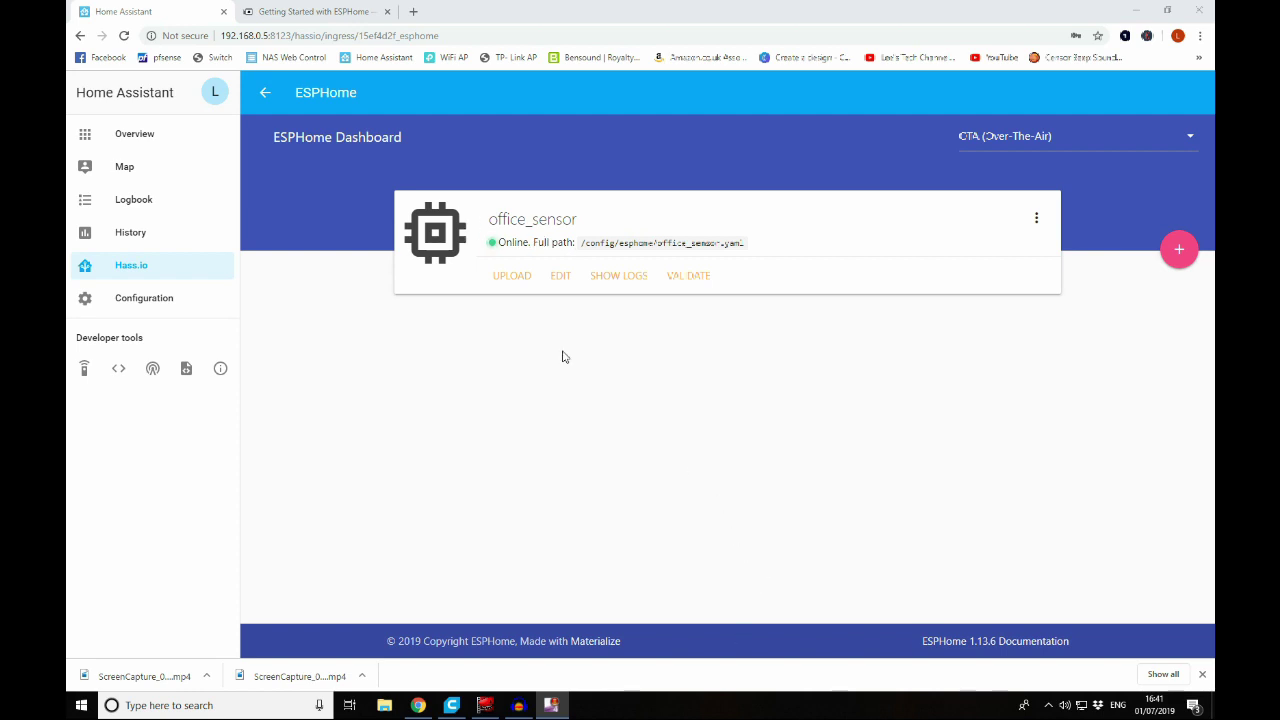
- Validate the configuration with Check Config under Configuration > General
left_click(177, 133)
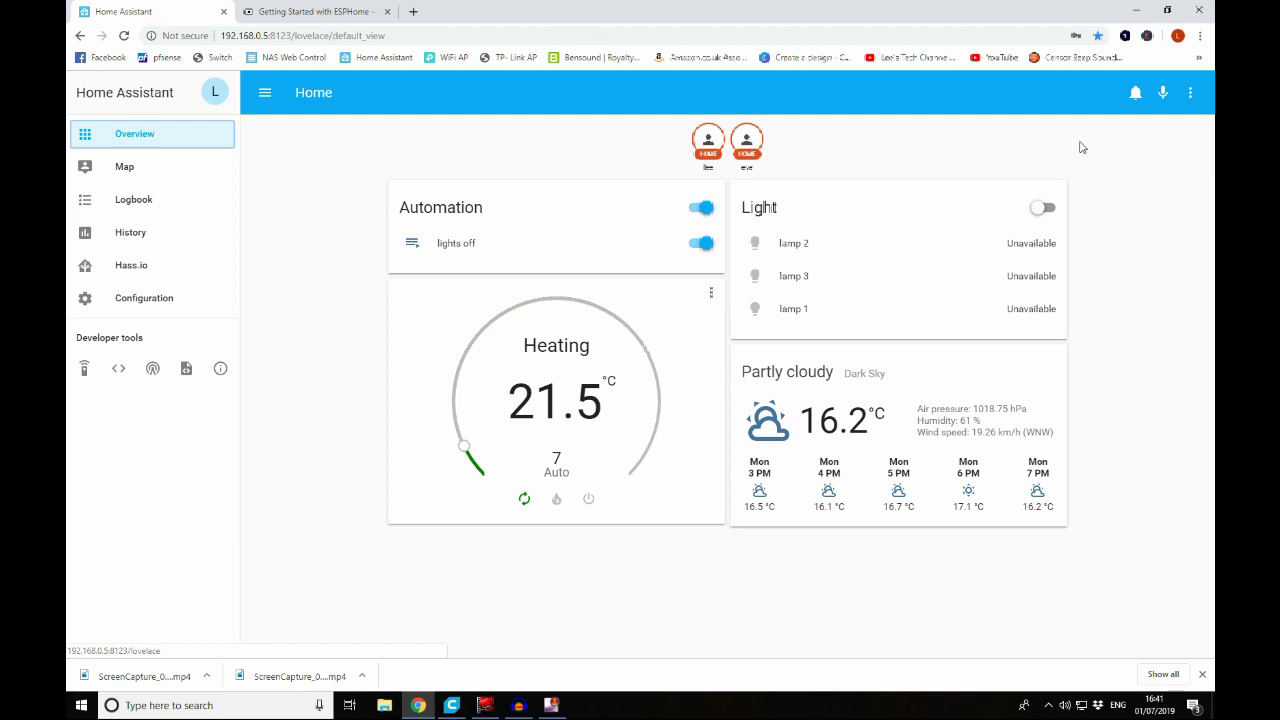
left_click(137, 305)
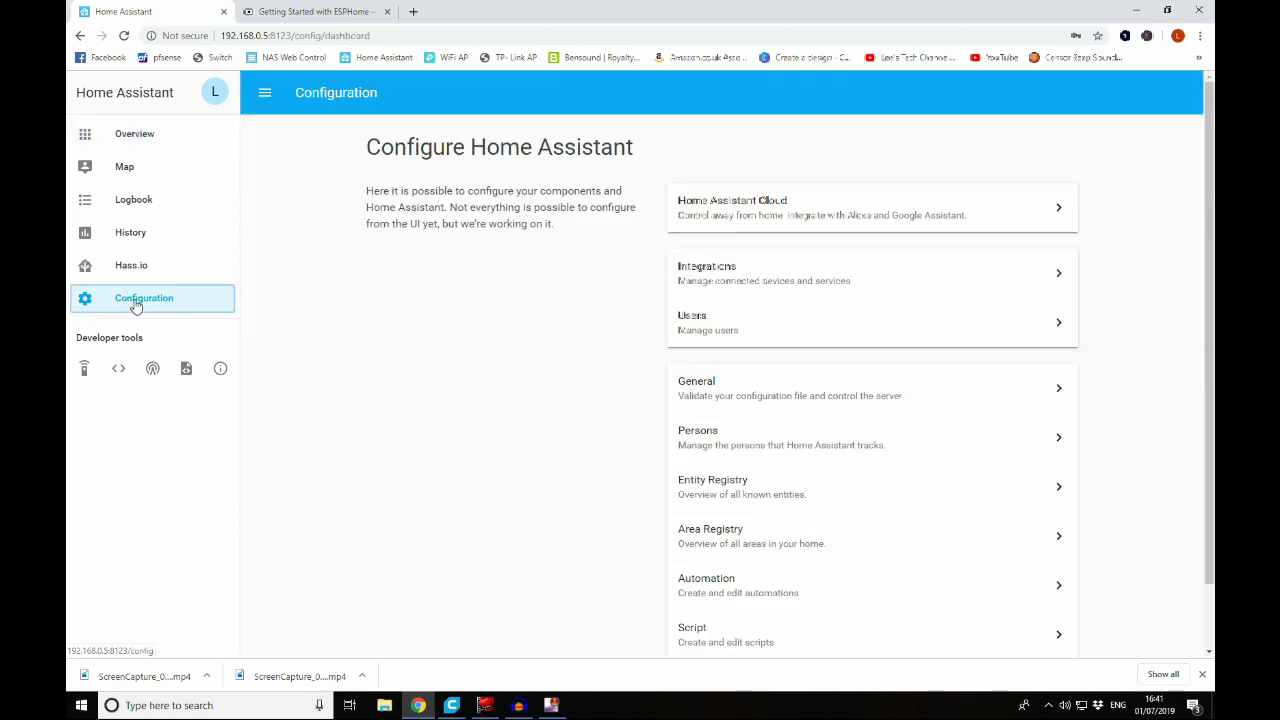
left_click(708, 398)
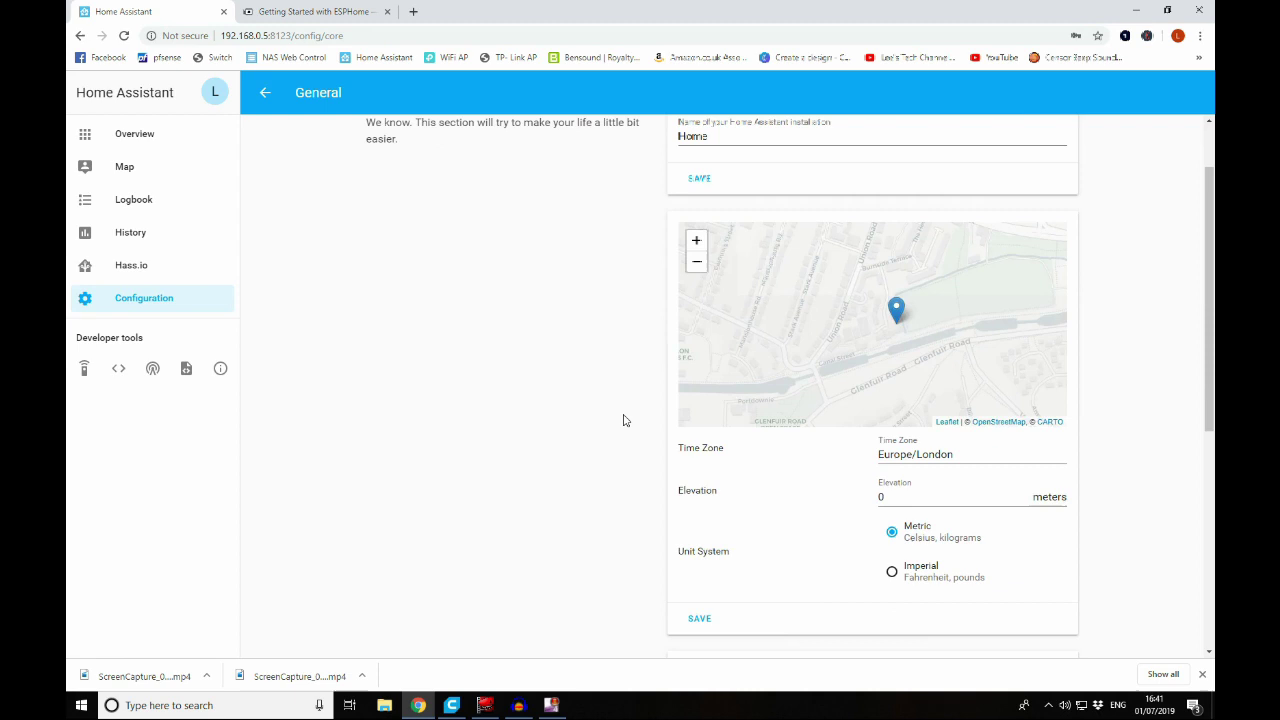
scroll(814, 525, "down", 3)
left_click(871, 444)
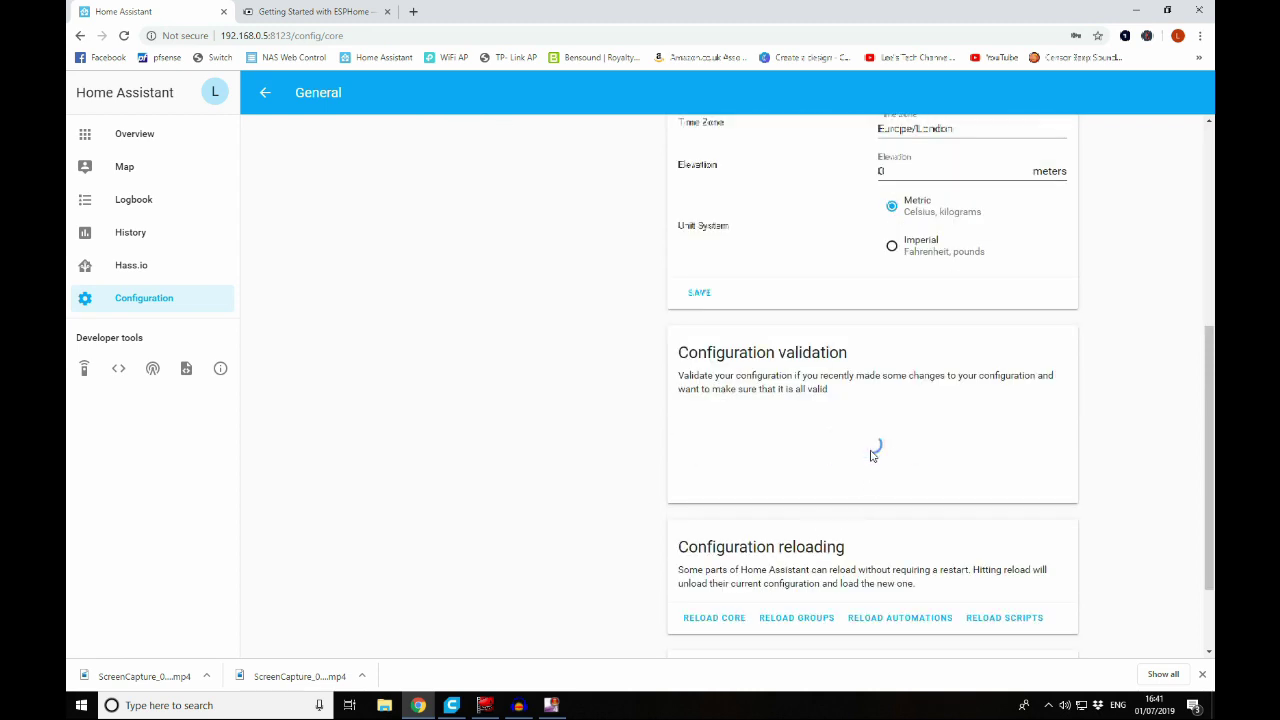
- Reboot the host from the Hass.io System page
left_click(108, 277)
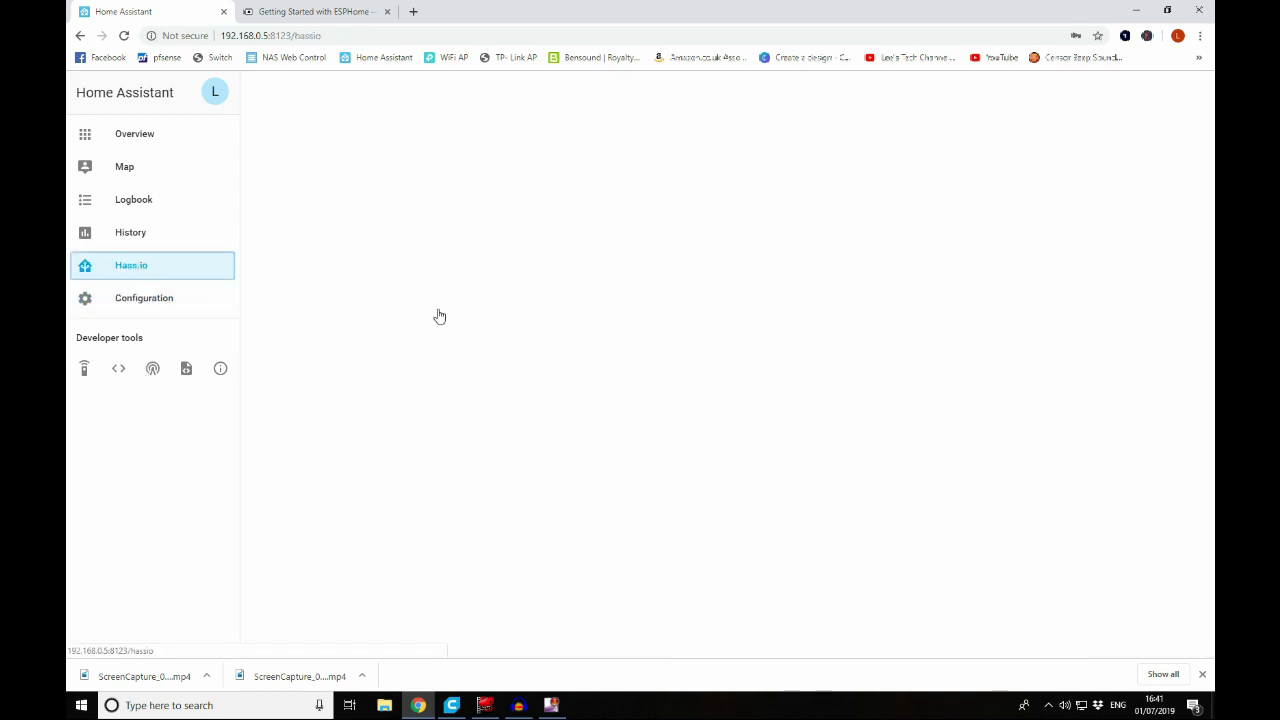
left_click(551, 130)
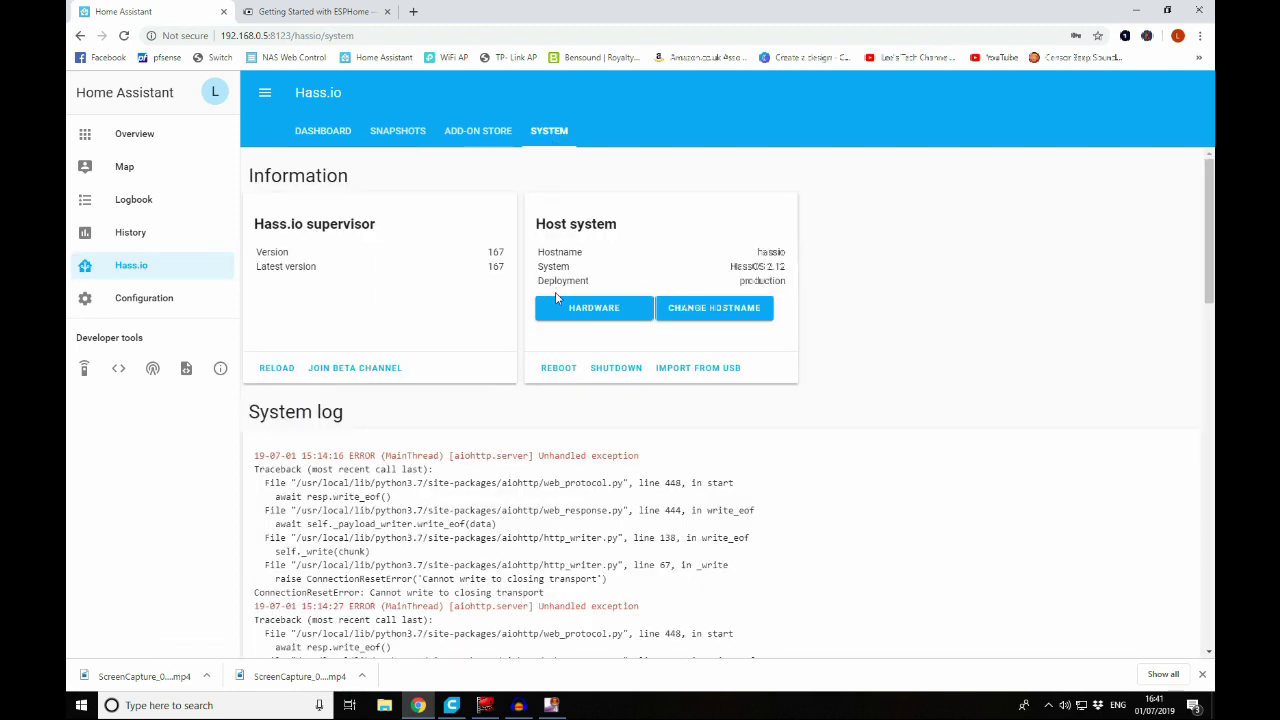
left_click(550, 370)
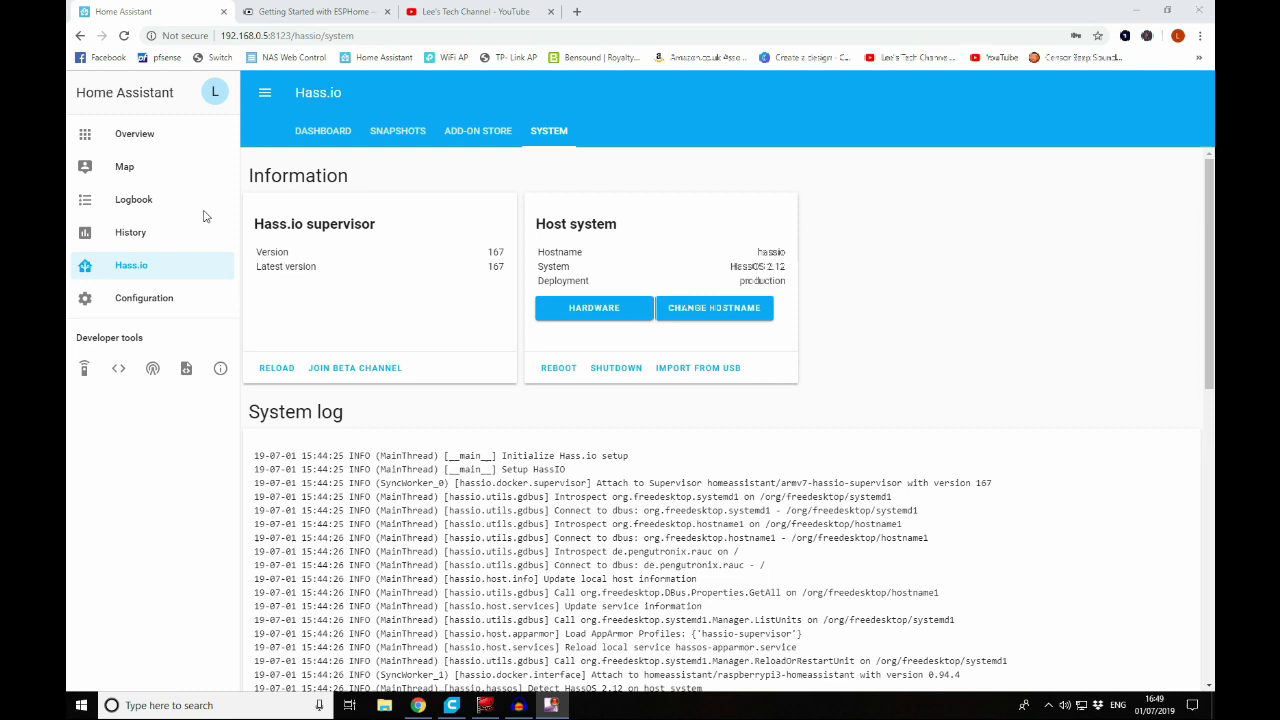
- Return to the Overview dashboard and check the notifications drawer, finding nothing pending
left_click(148, 147)
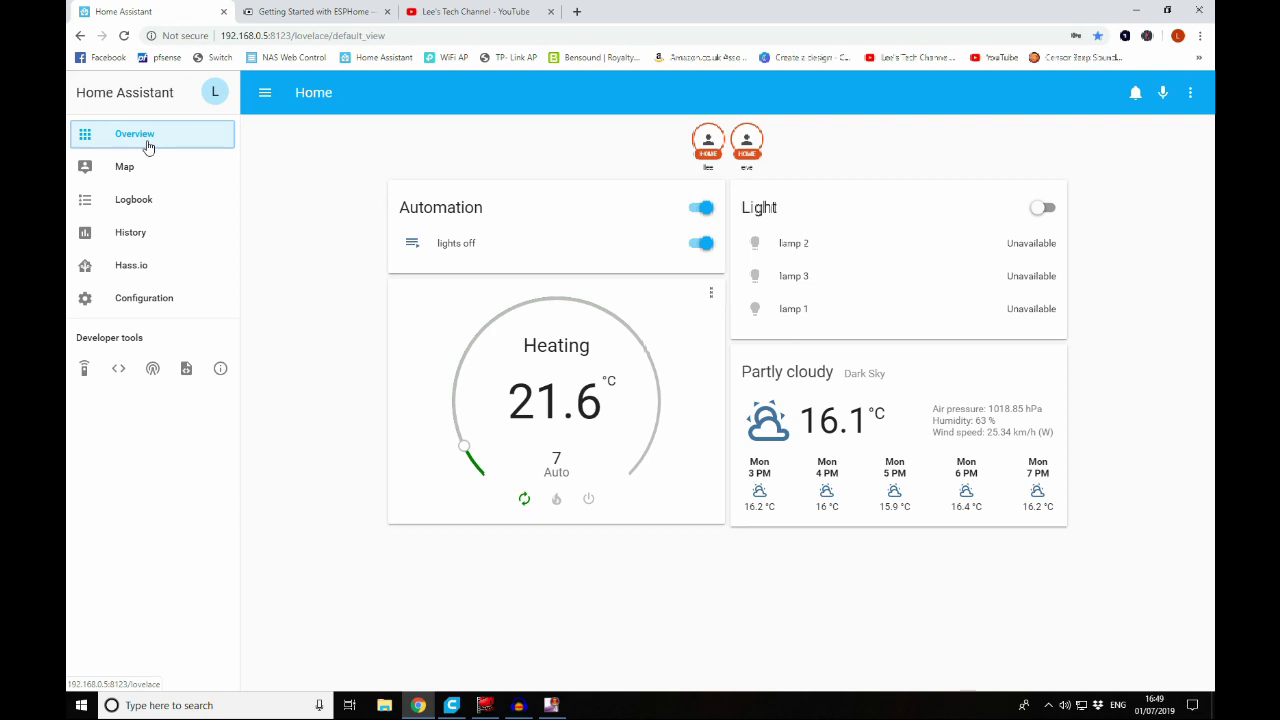
left_click(1135, 97)
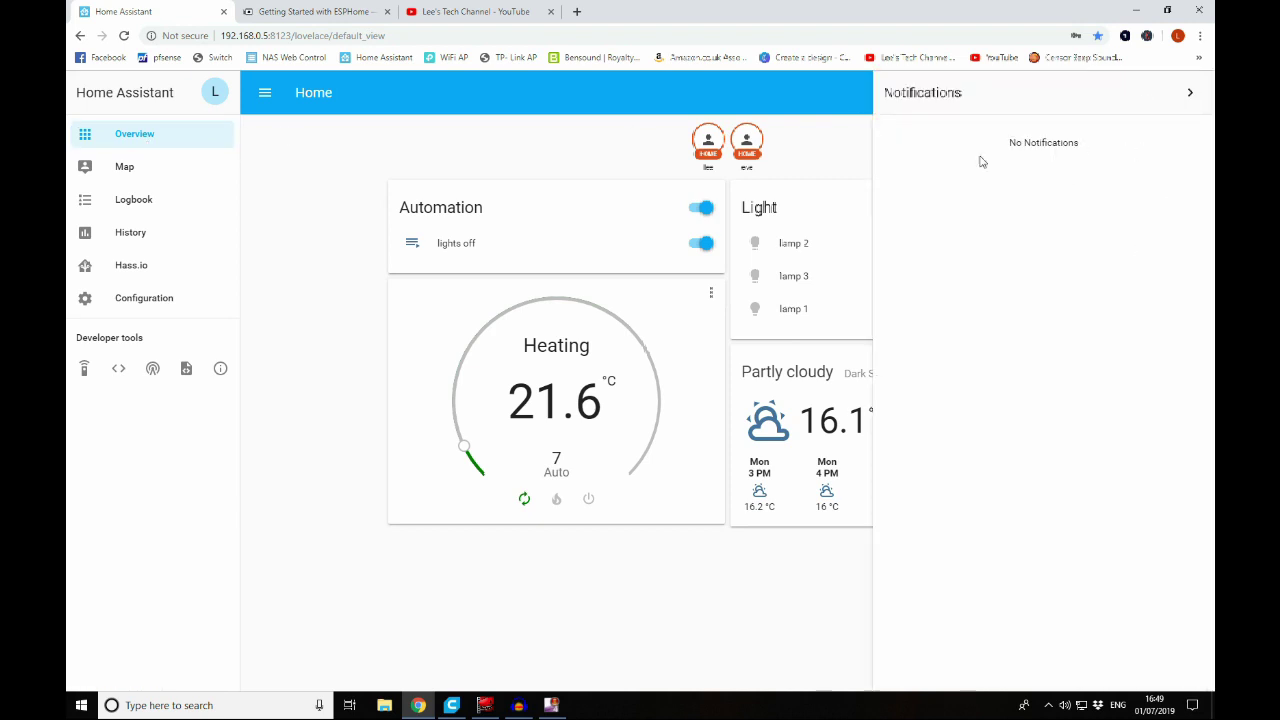
left_click(284, 194)
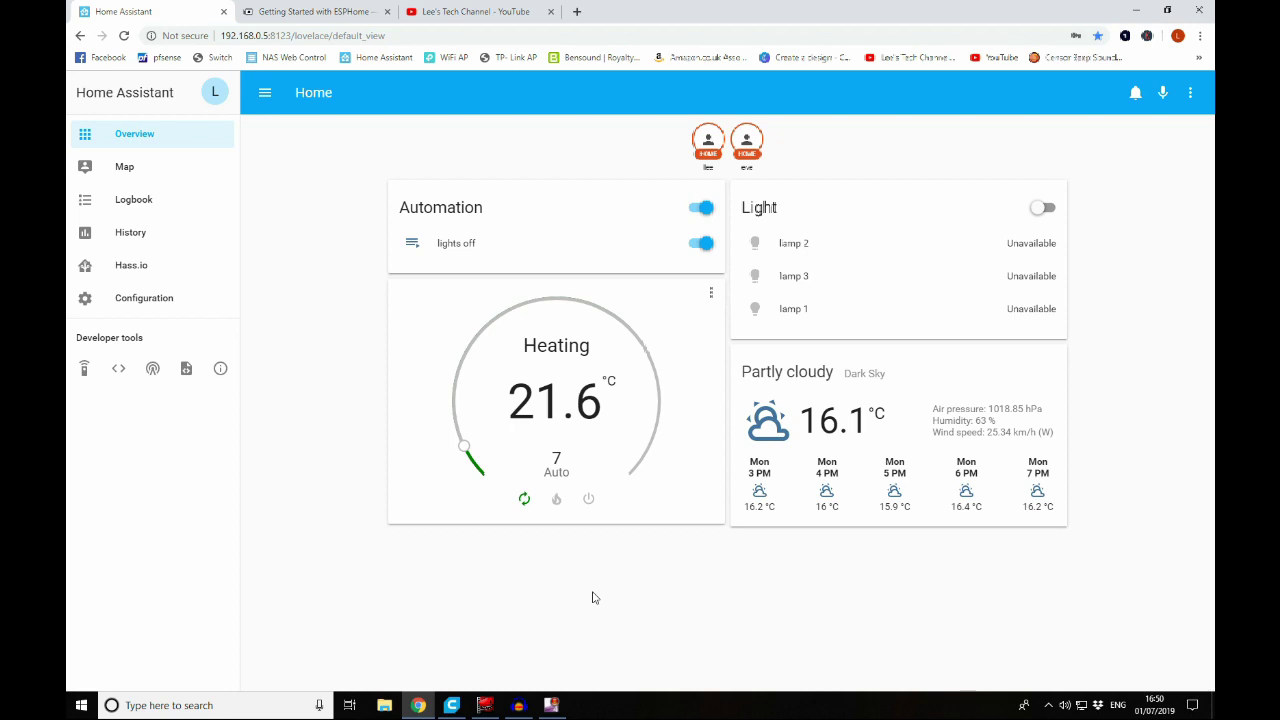
- Start a new Entities card titled Office in the dashboard editor
left_click(1189, 96)
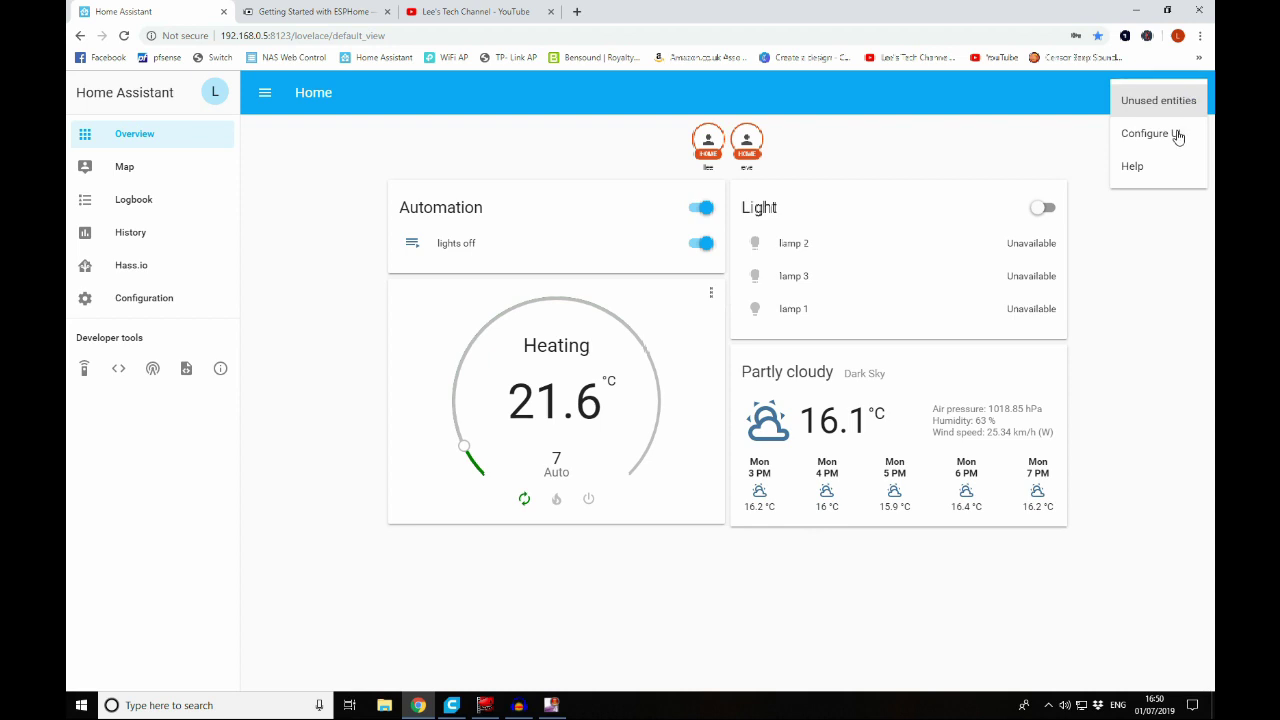
left_click(1150, 134)
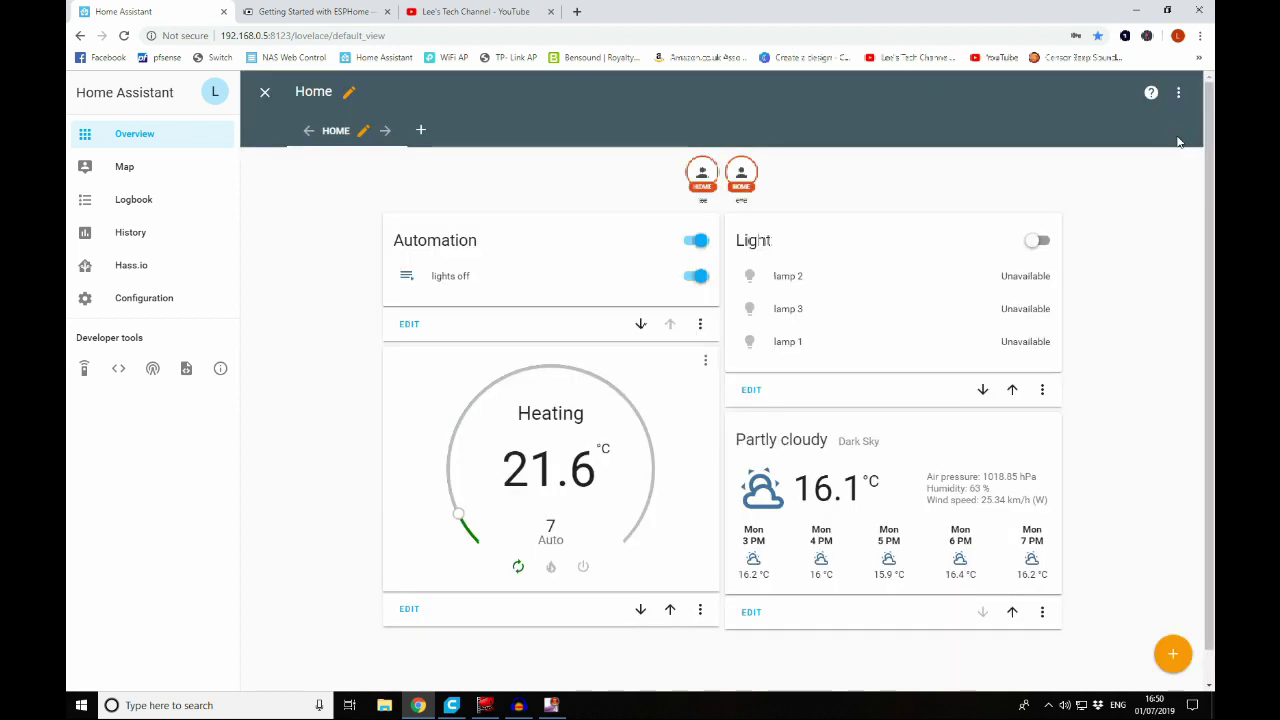
left_click(1174, 656)
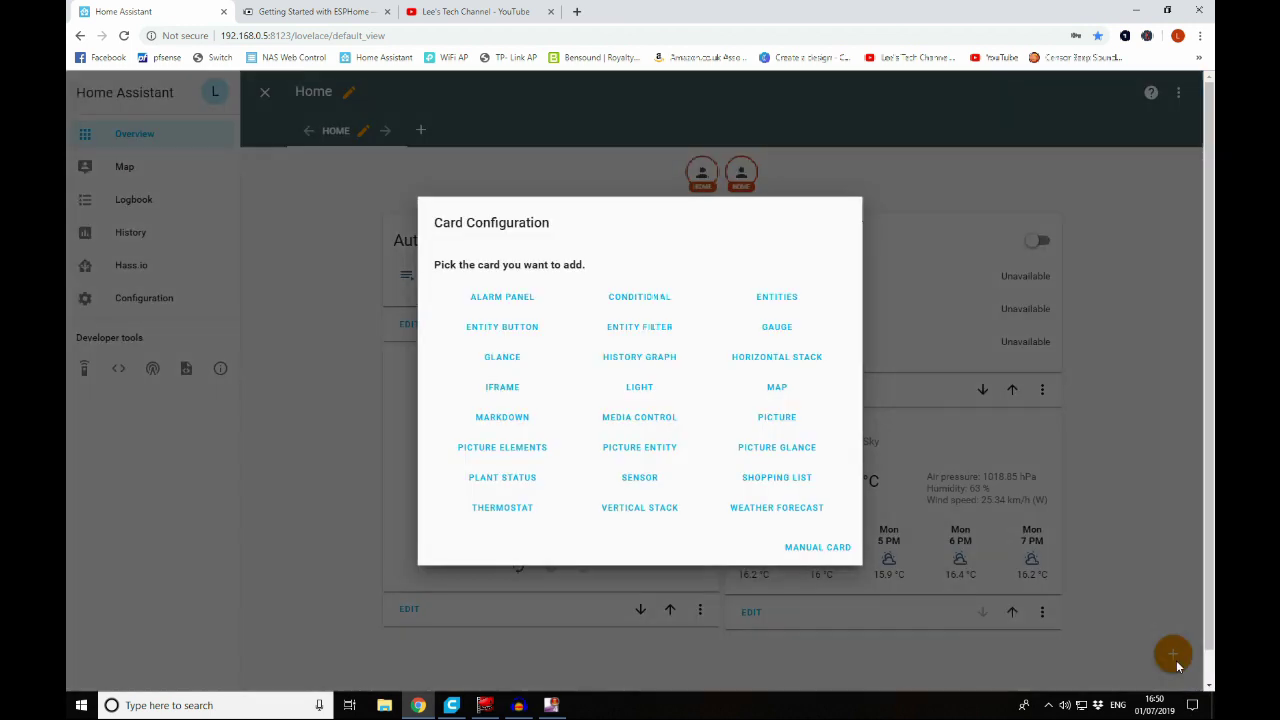
left_click(794, 305)
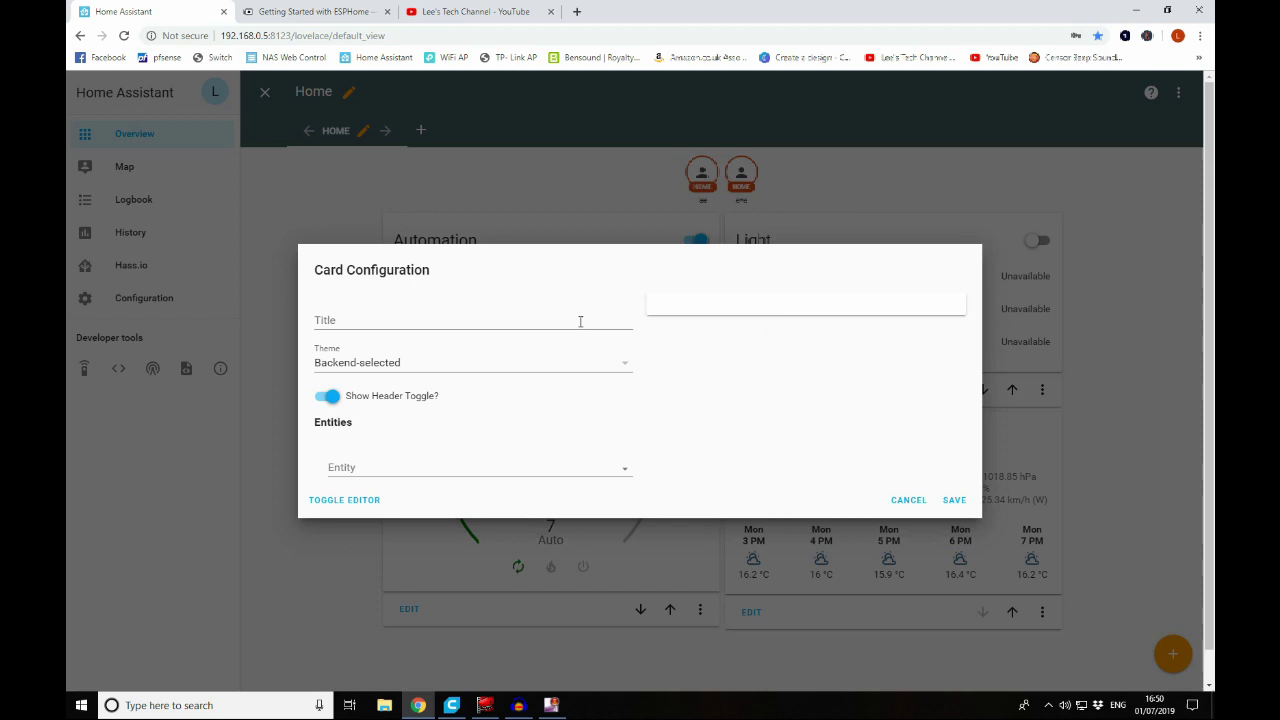
left_click(580, 321)
type("Office")
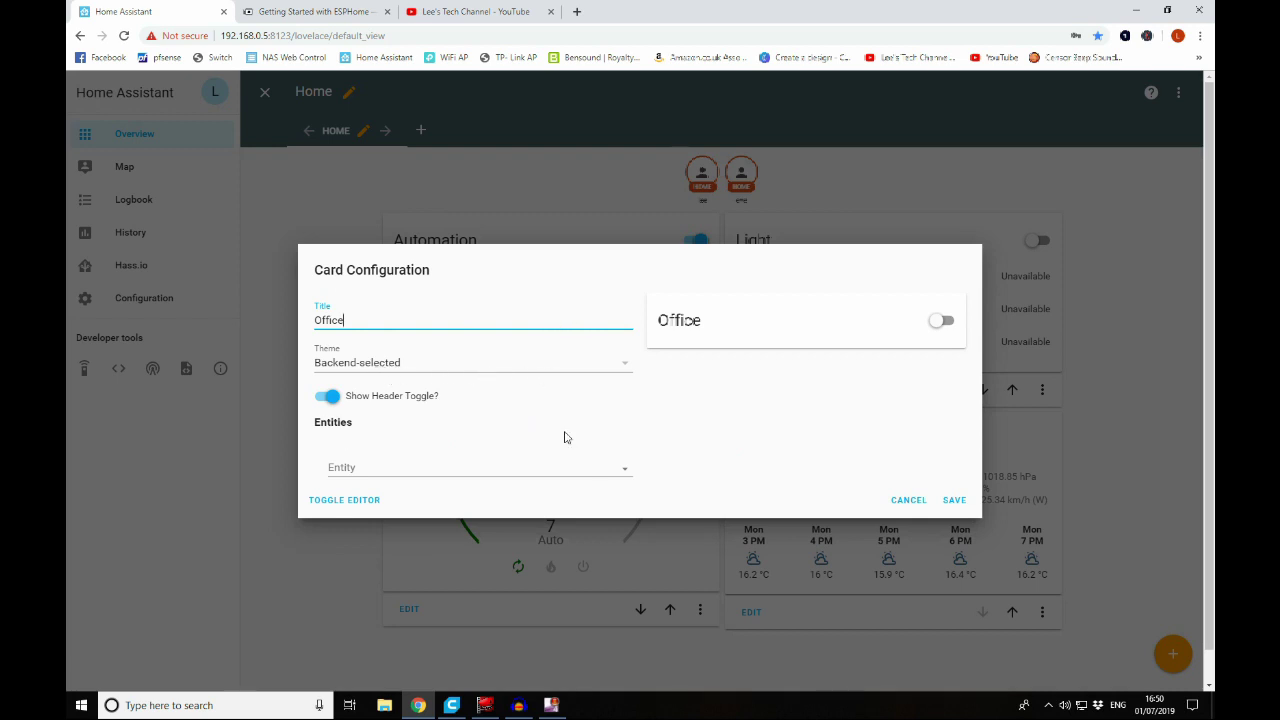
- Add Office Temperature and Office Humidity rows, turn off the header toggle, and save the card
left_click(626, 477)
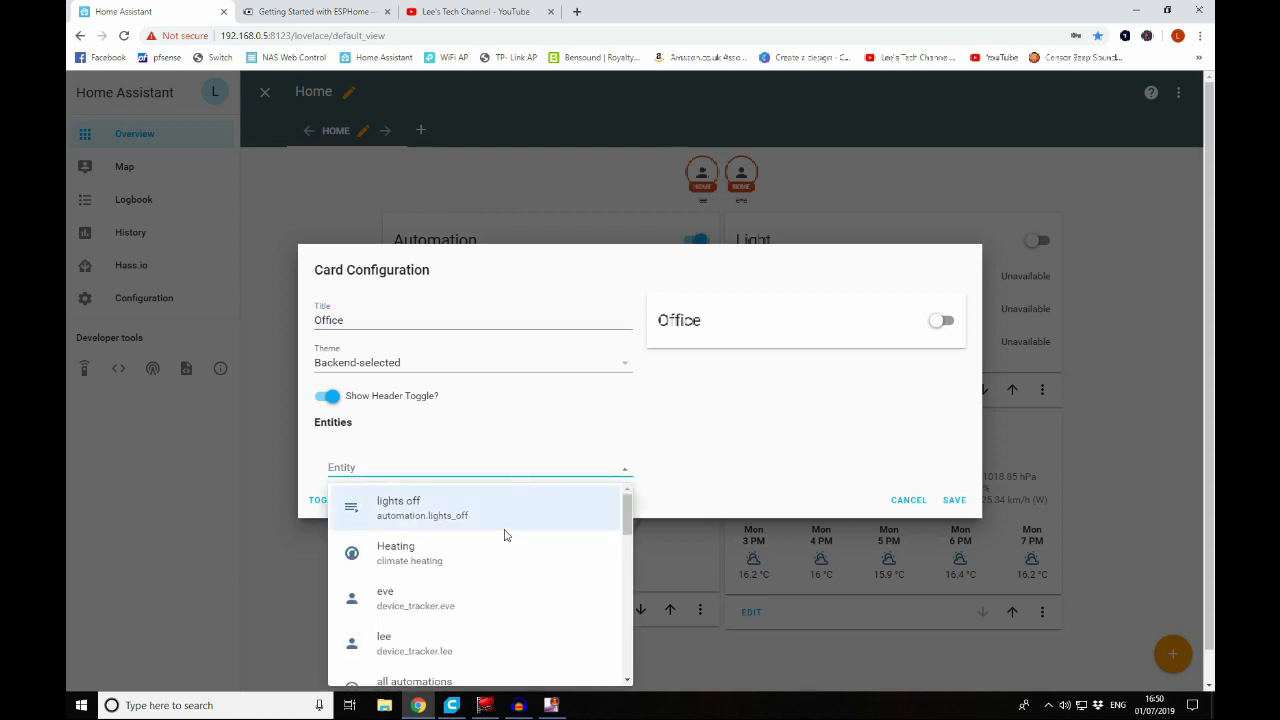
scroll(505, 535, "down", 5)
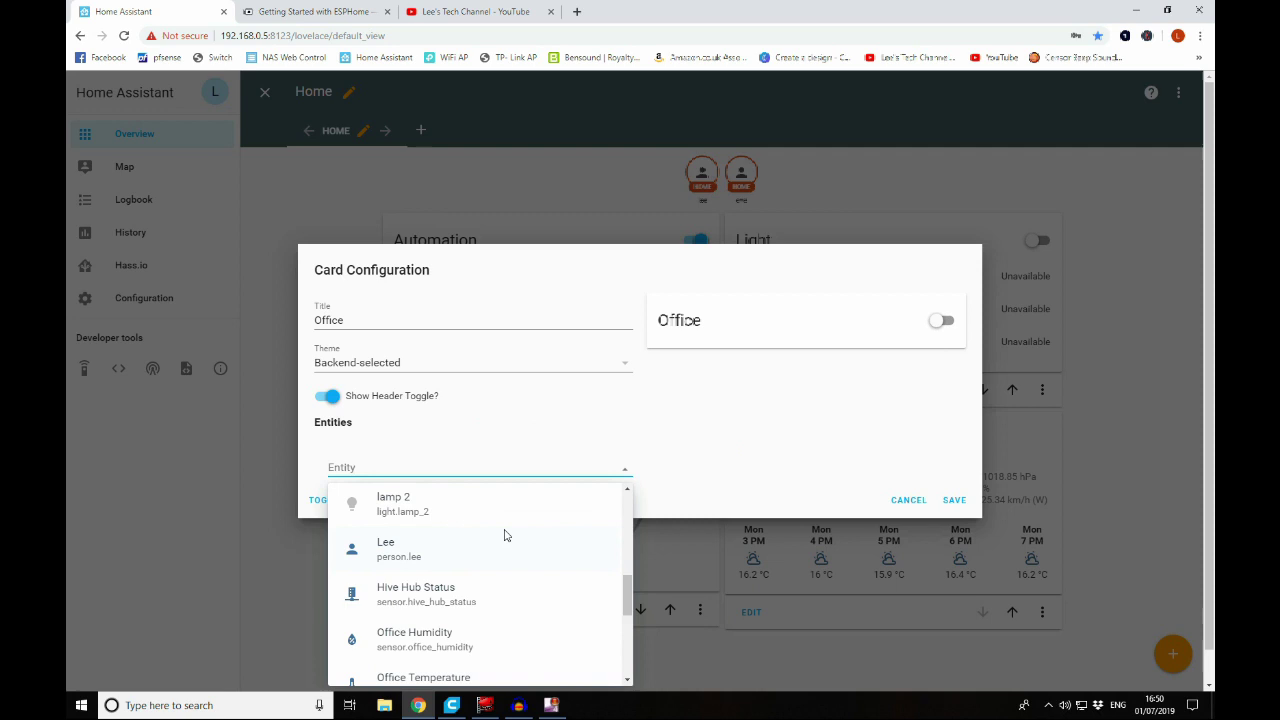
scroll(505, 535, "down", 2)
left_click(468, 614)
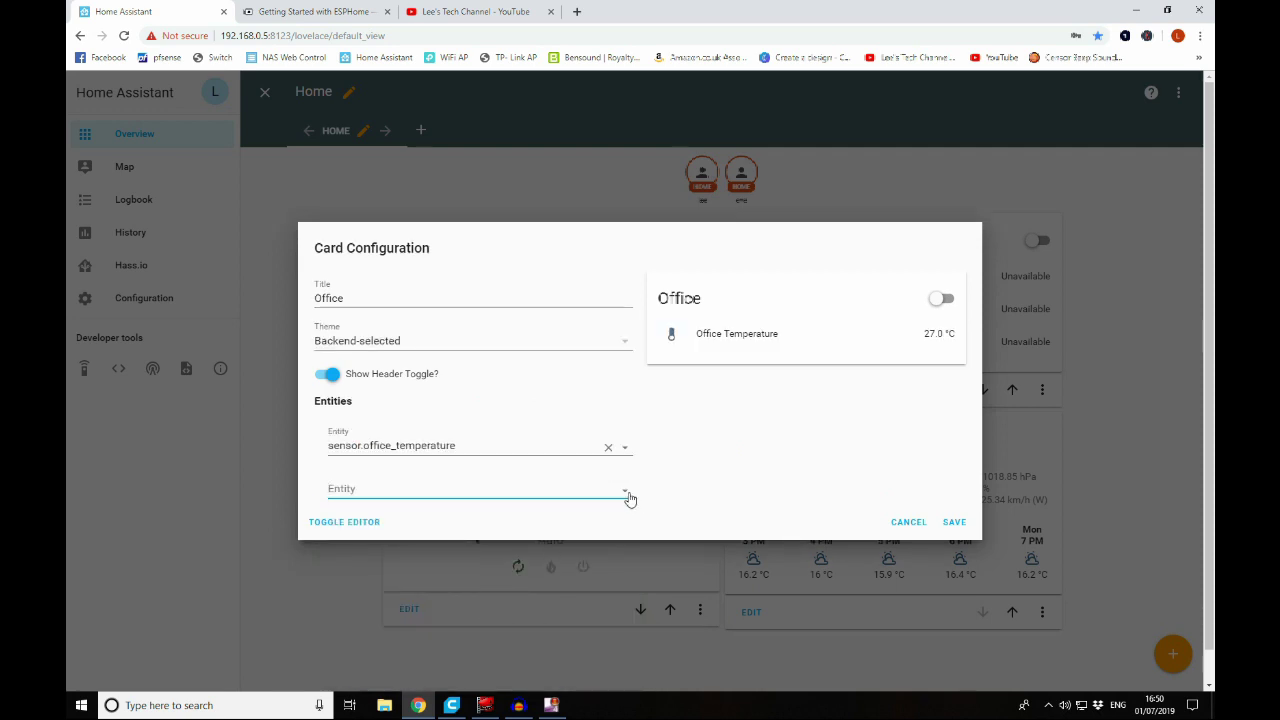
left_click(626, 492)
scroll(530, 569, "down", 2)
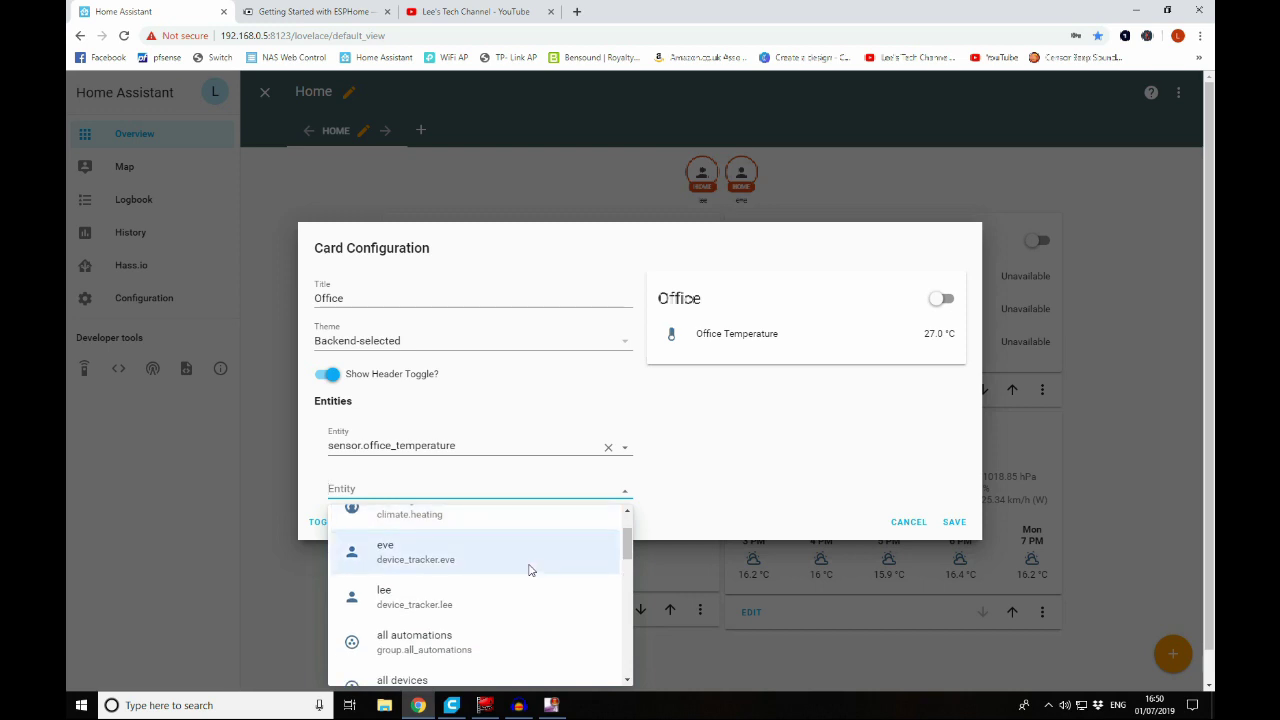
scroll(530, 569, "down", 8)
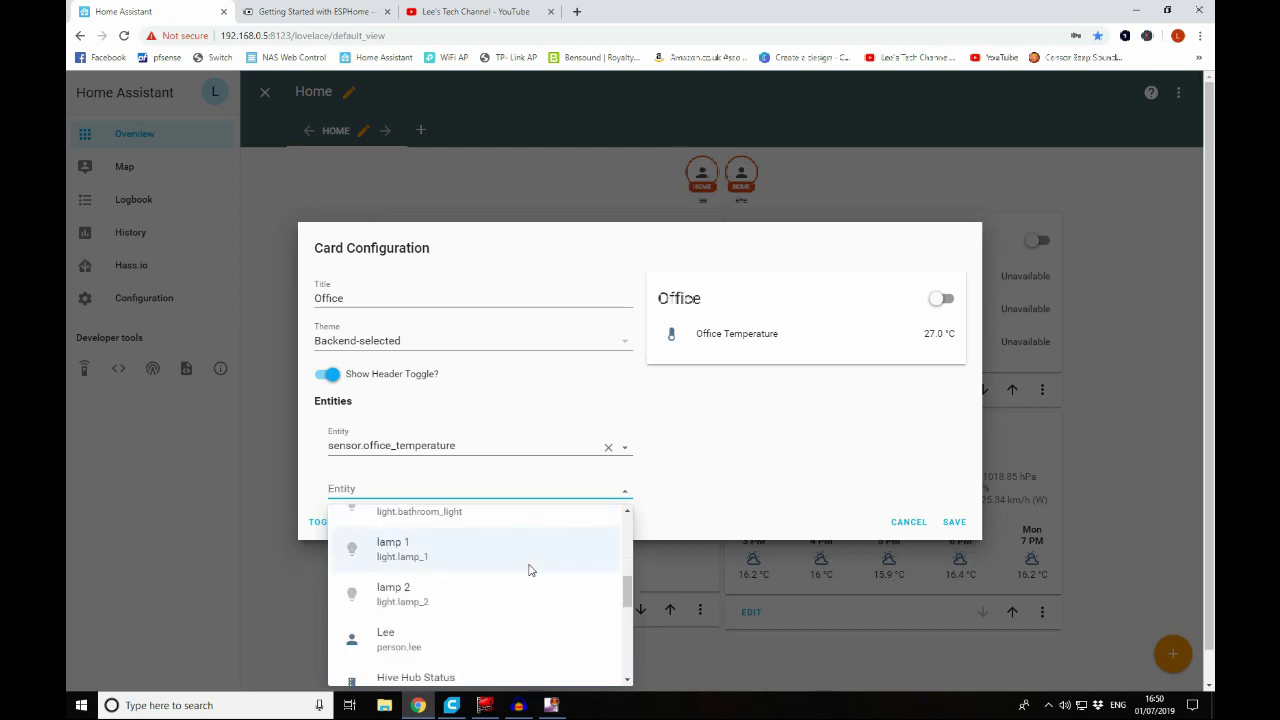
scroll(530, 569, "up", 1)
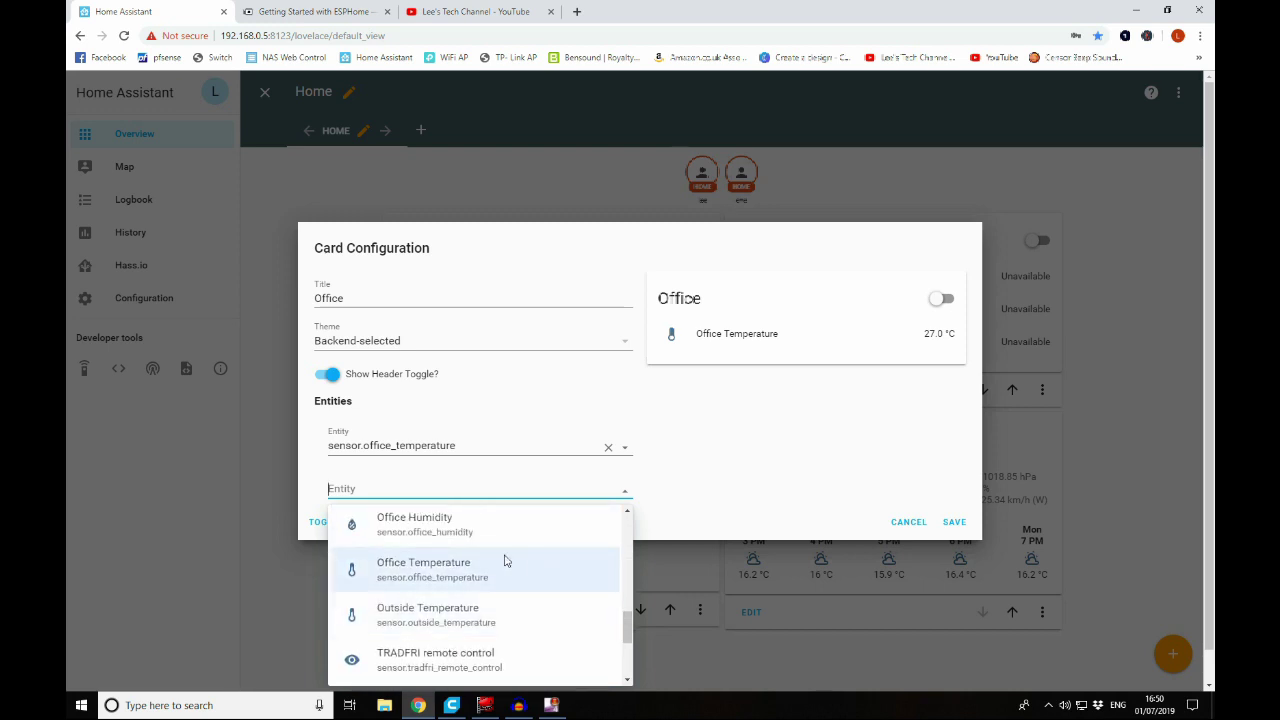
left_click(500, 522)
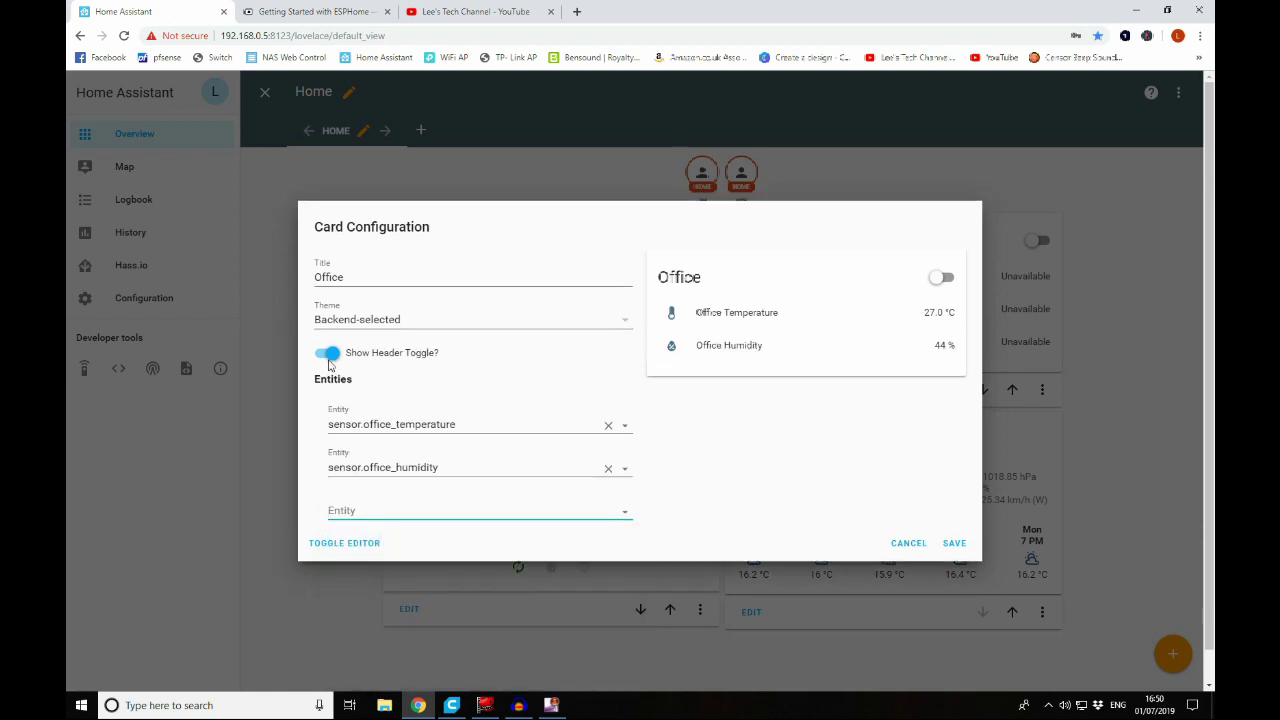
left_click(329, 358)
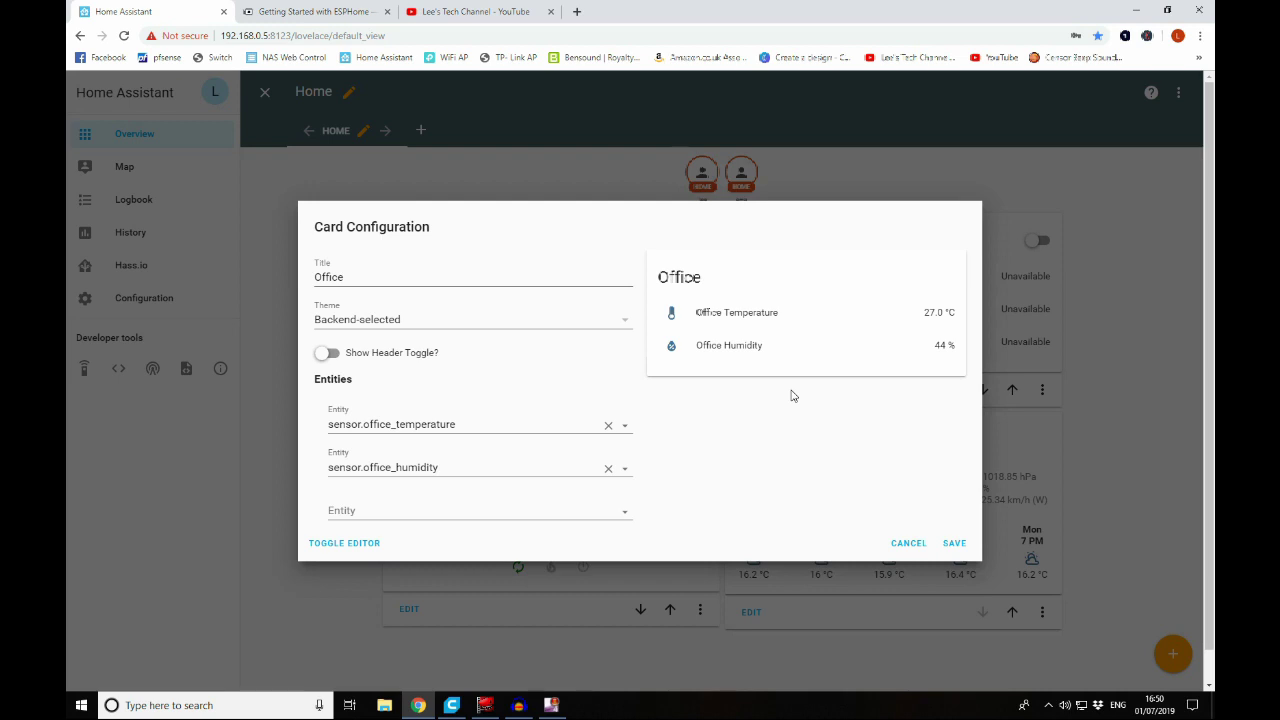
left_click(953, 542)
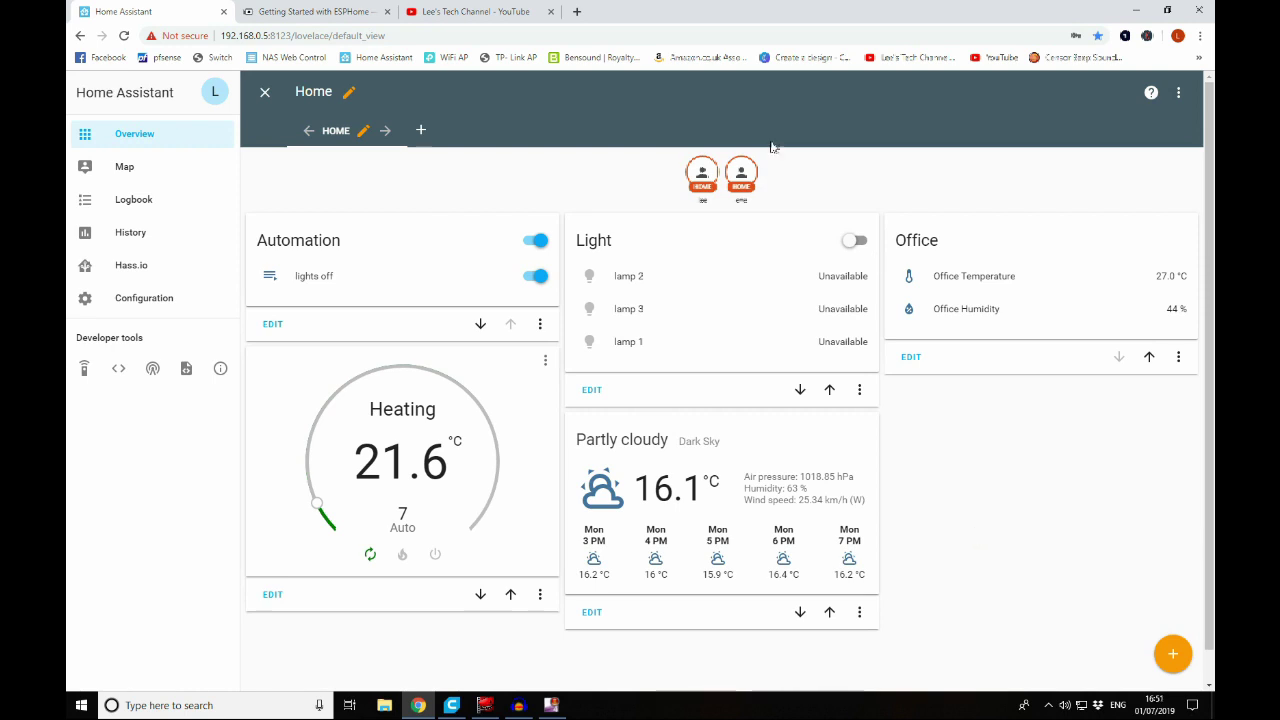
- Leave the dashboard editor so the Home view shows the Office card's temperature and humidity readings
left_click(263, 93)
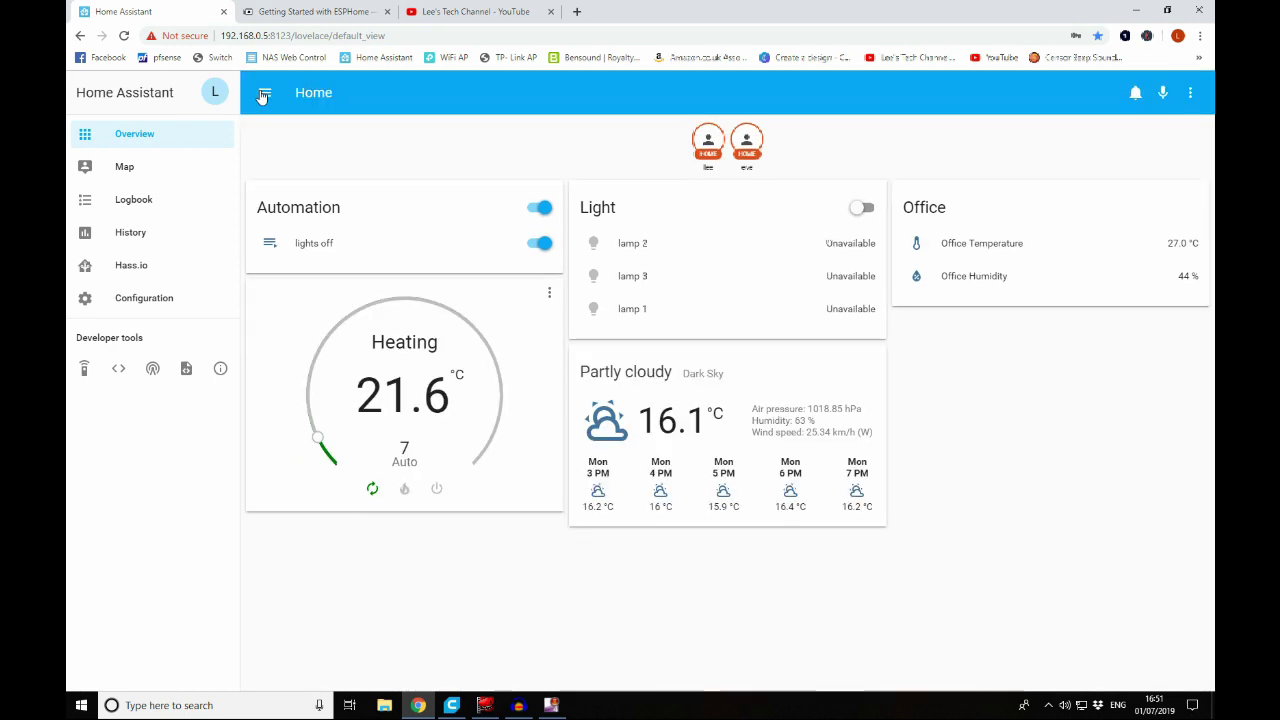